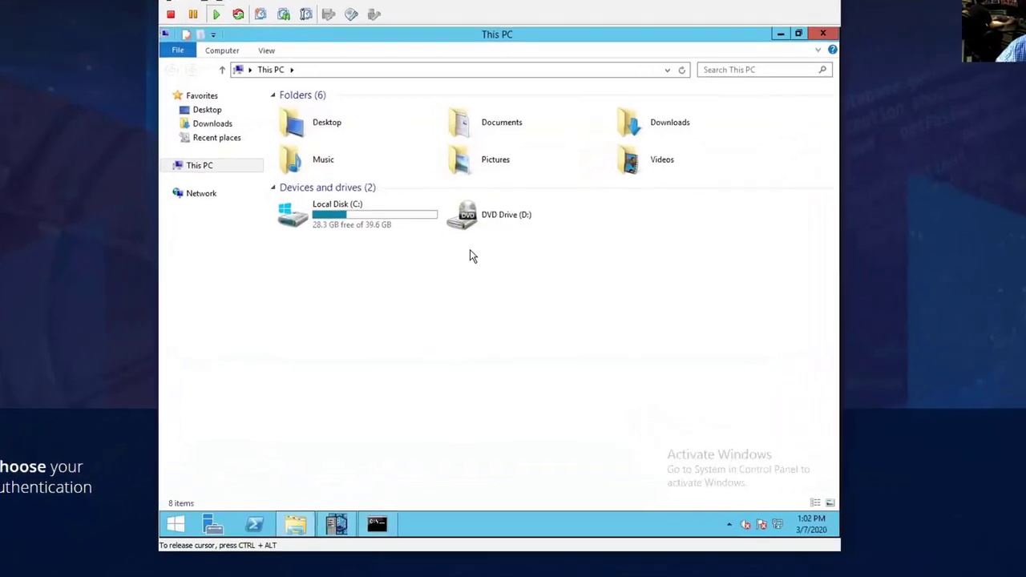
# - Browse to C:\Program Files (x86)\PrivateArk\Server\Syslog in File Explorer
pyautogui.doubleClick(337, 210)
pyautogui.doubleClick(352, 166)
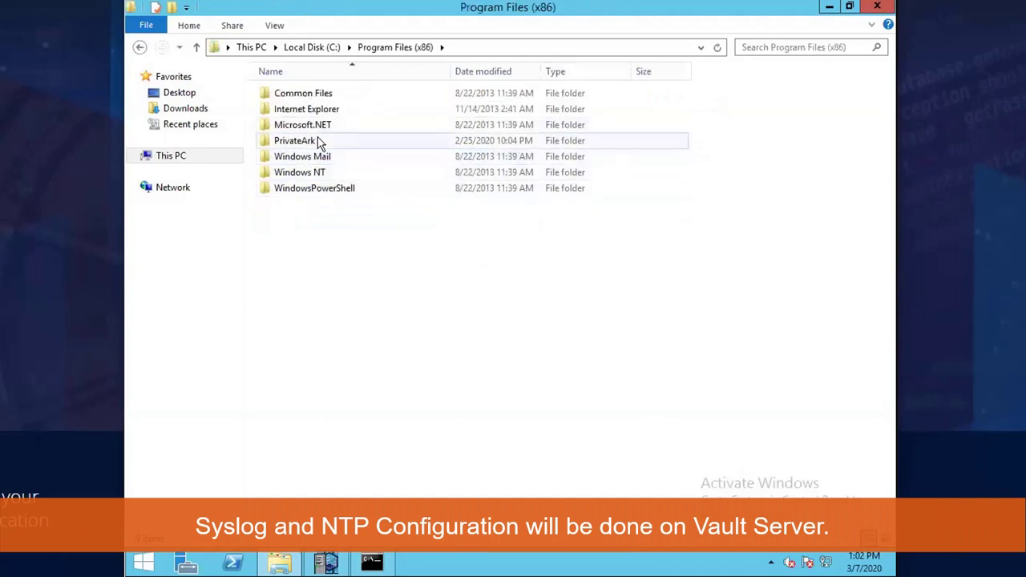
pyautogui.doubleClick(318, 142)
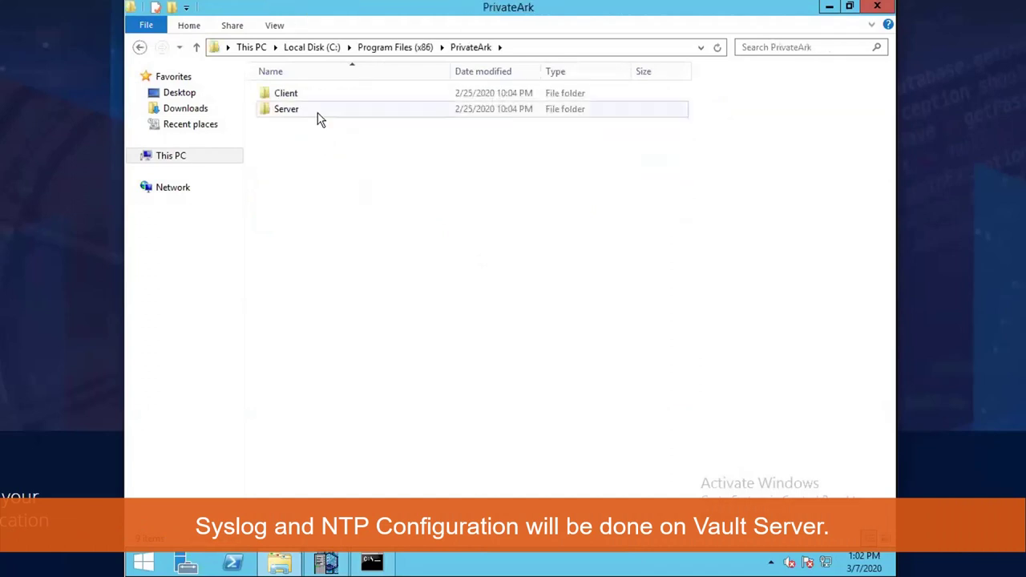
pyautogui.doubleClick(319, 117)
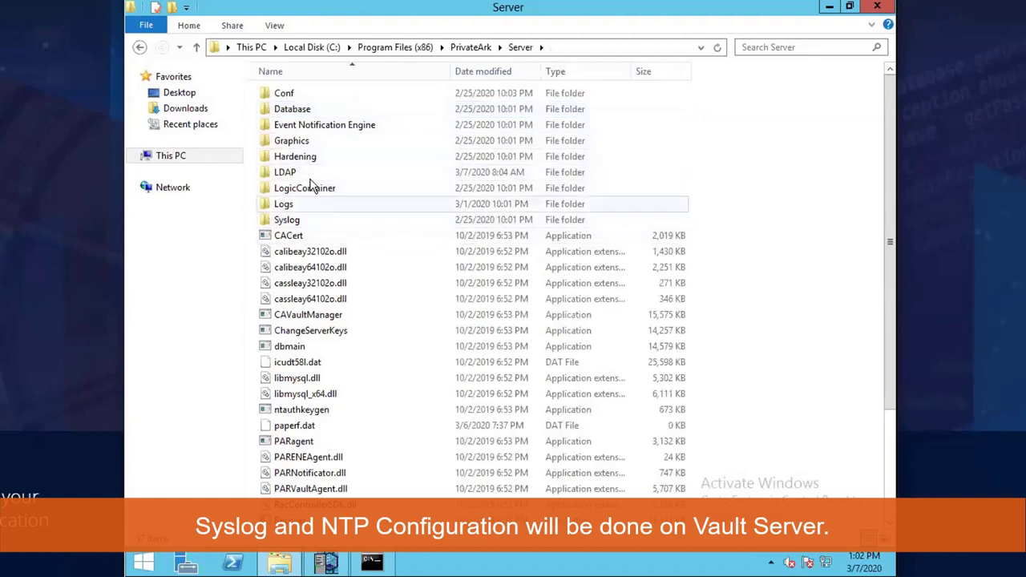
pyautogui.doubleClick(297, 223)
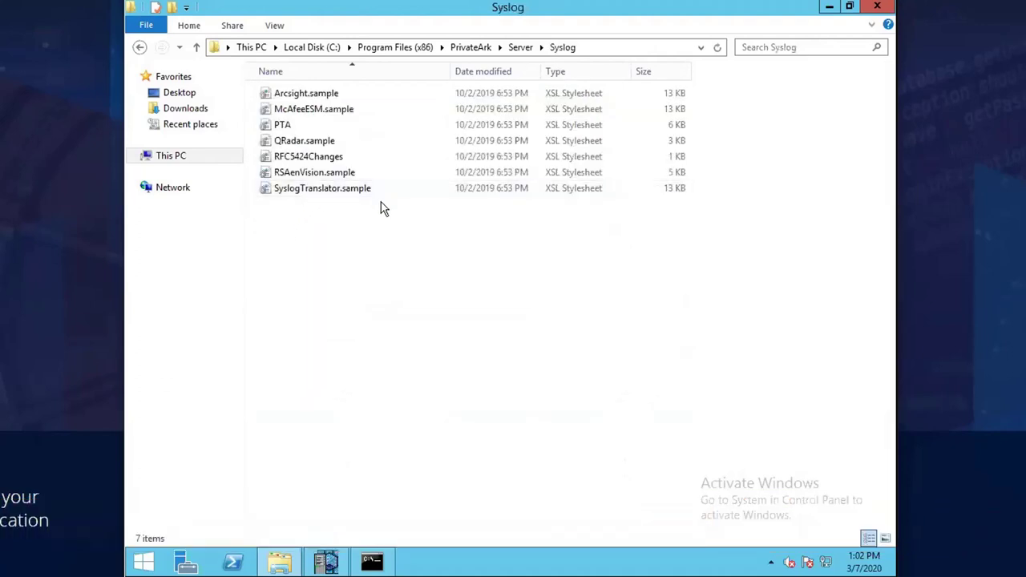
# - Turn on file name extensions and duplicate Arcsight.sample.xsl in the Syslog folder
pyautogui.click(274, 26)
pyautogui.click(718, 67)
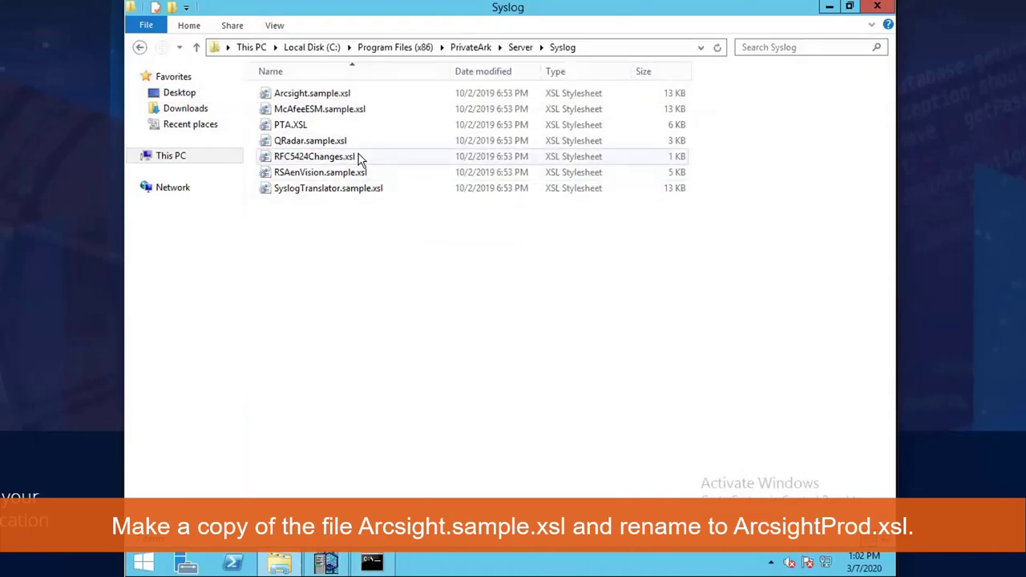
pyautogui.click(295, 96)
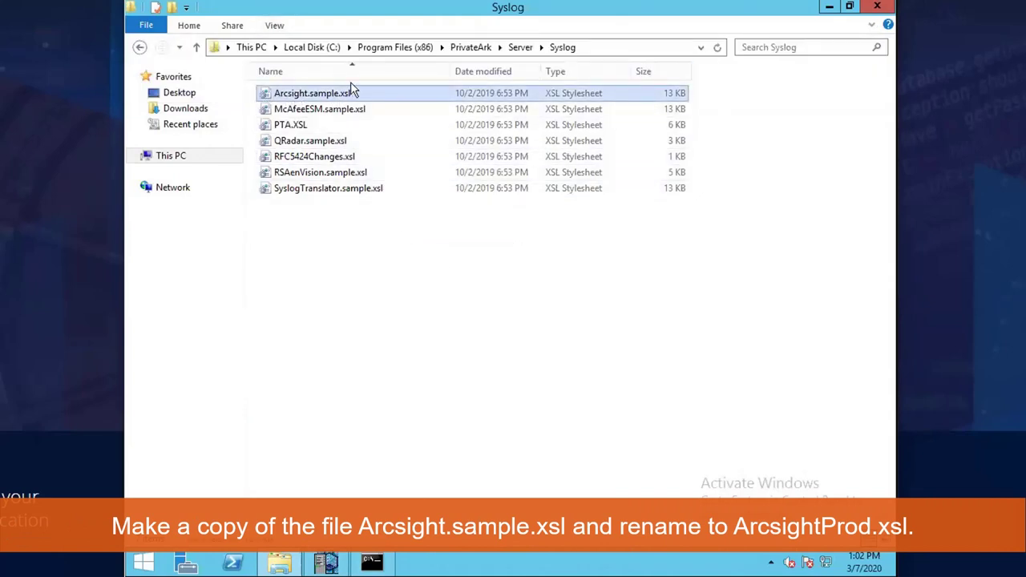
pyautogui.hotkey('ctrl', 'c')
pyautogui.hotkey('ctrl', 'v')
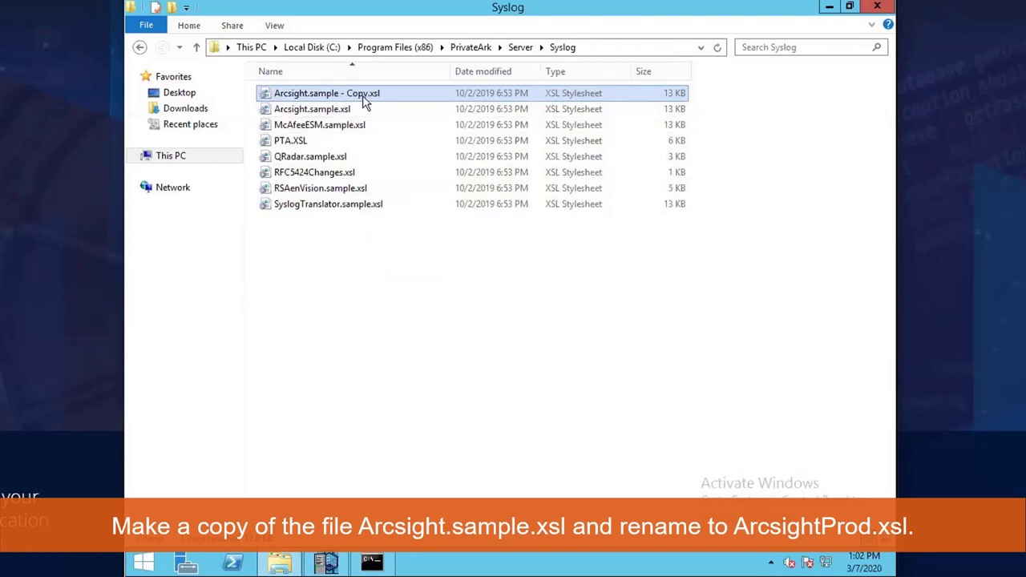
# - Rename the duplicate to ArcsightProd.xsl, then go back to the Server folder
pyautogui.click(369, 93)
pyautogui.moveTo(369, 93); pyautogui.dragTo(317, 93)
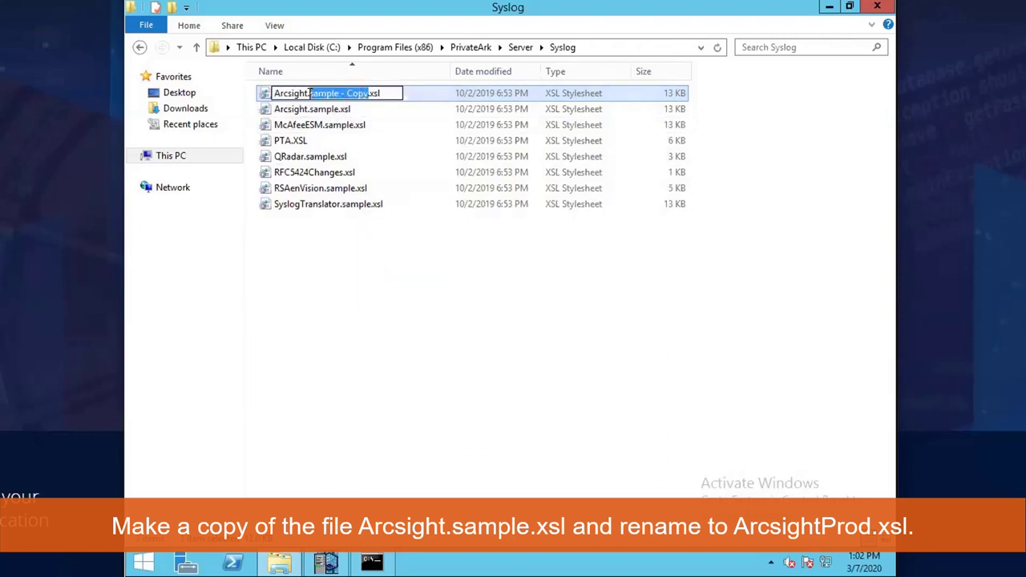
pyautogui.write('Prod')
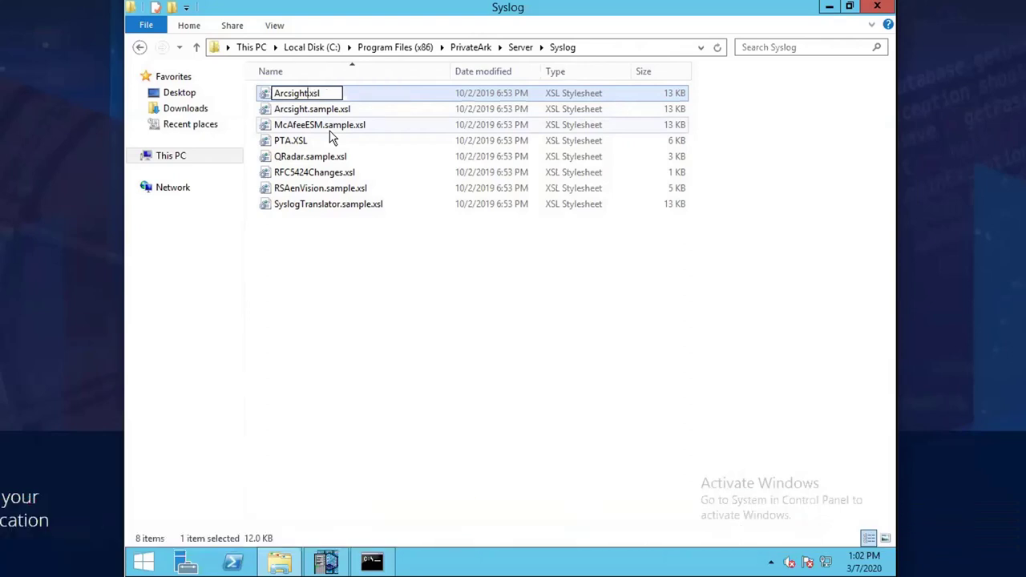
pyautogui.click(408, 286)
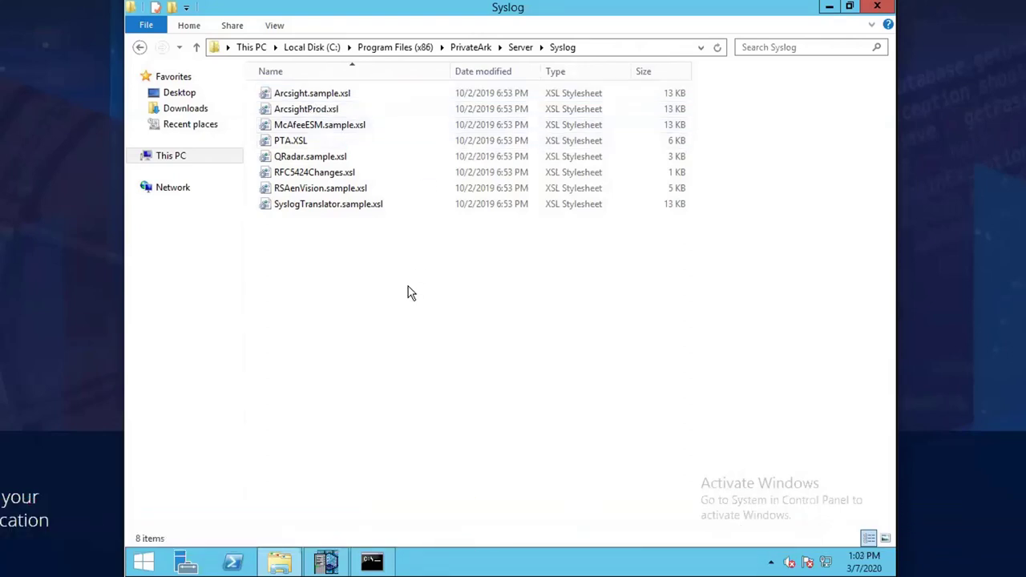
pyautogui.click(343, 116)
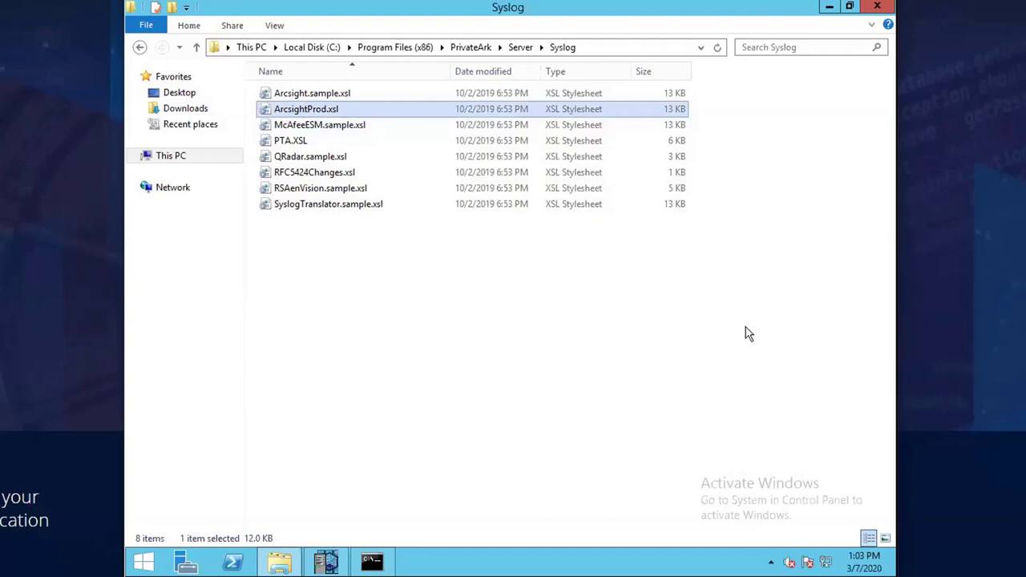
pyautogui.click(527, 51)
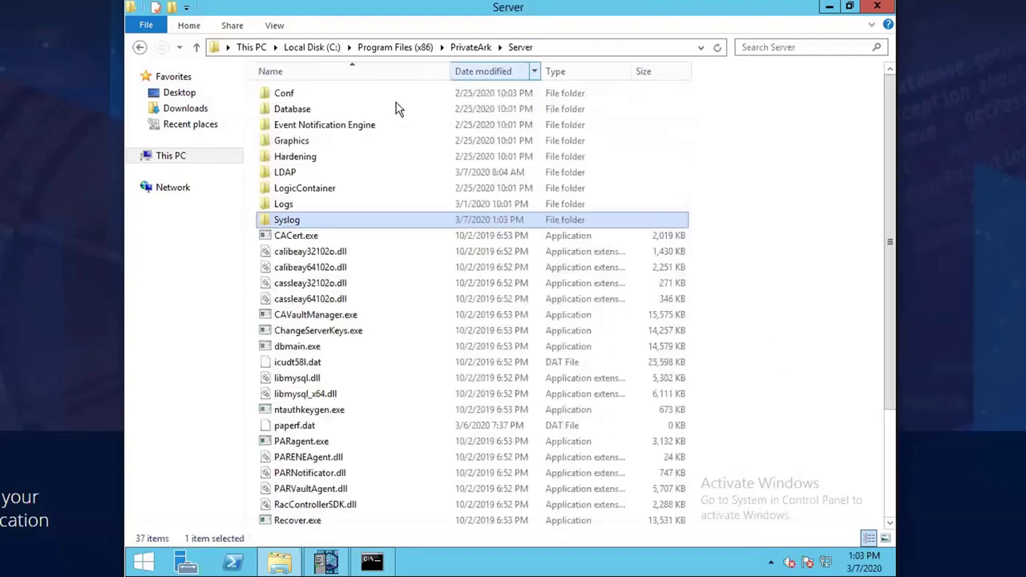
# - Copy the [SYSLOG] section from Conf\DBPARM.sample.ini in Notepad
pyautogui.doubleClick(341, 94)
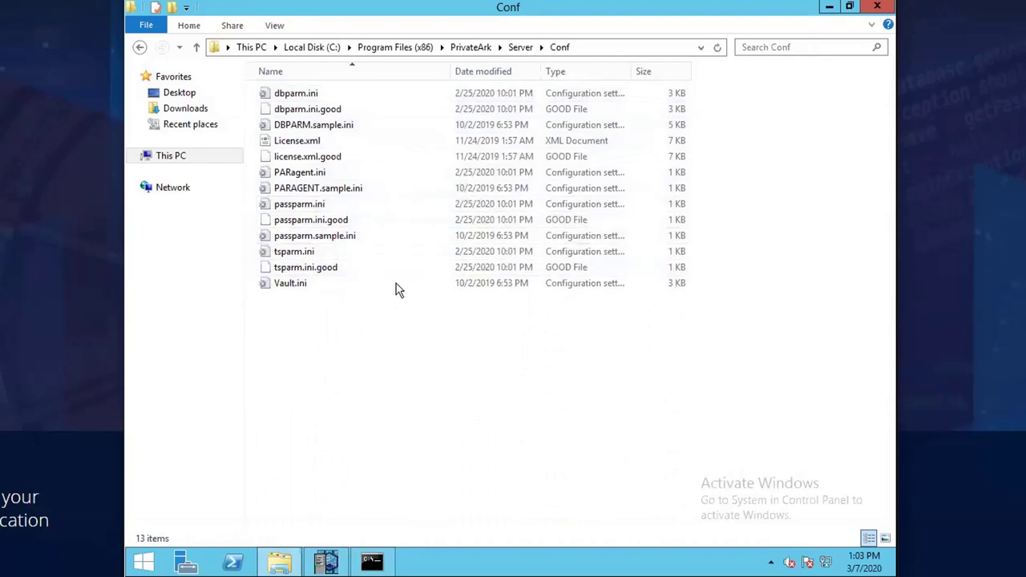
pyautogui.click(343, 127)
pyautogui.rightClick(345, 122)
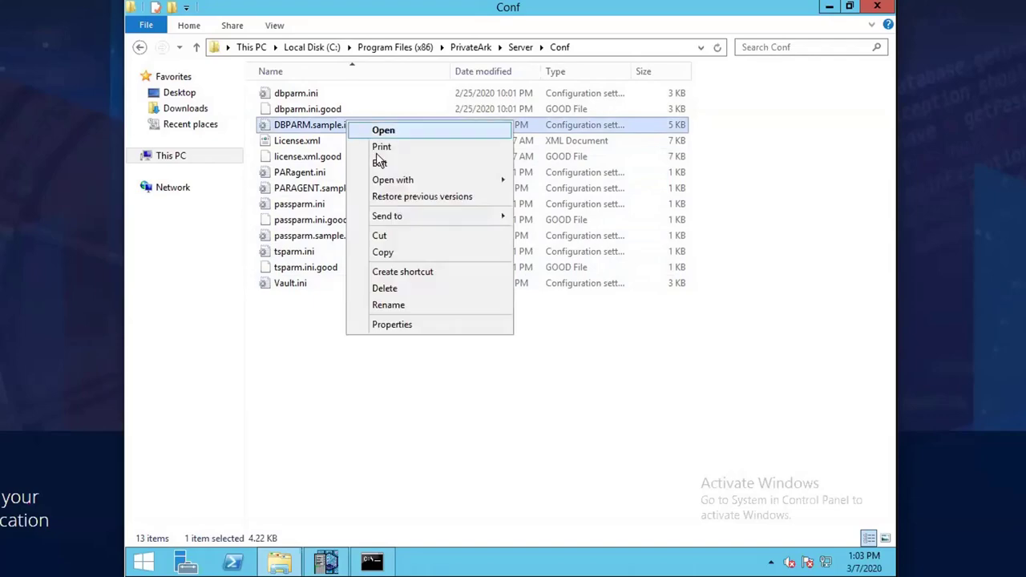
pyautogui.click(384, 163)
pyautogui.scroll(-20, 498, 282)
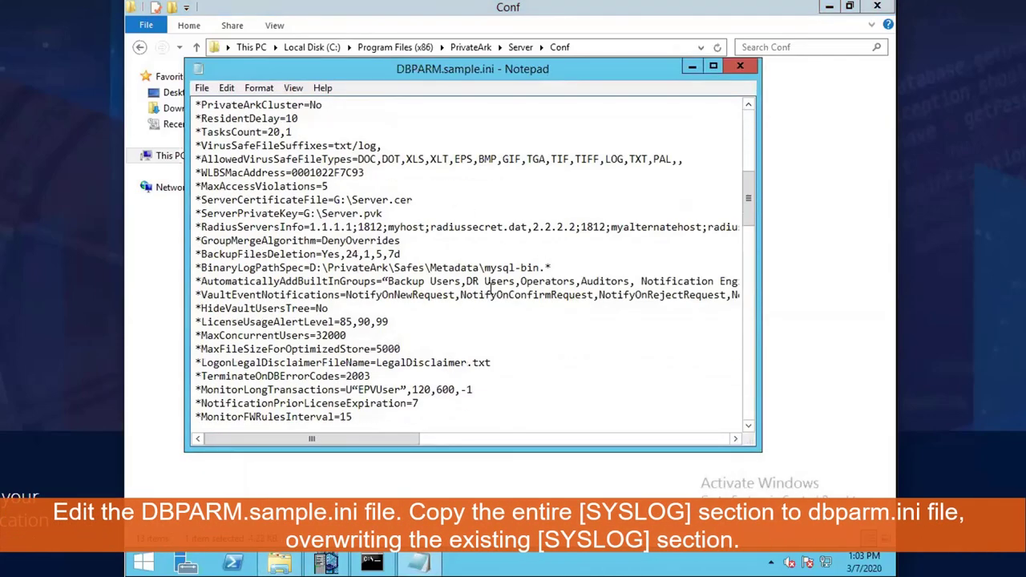
pyautogui.scroll(-2, 486, 313)
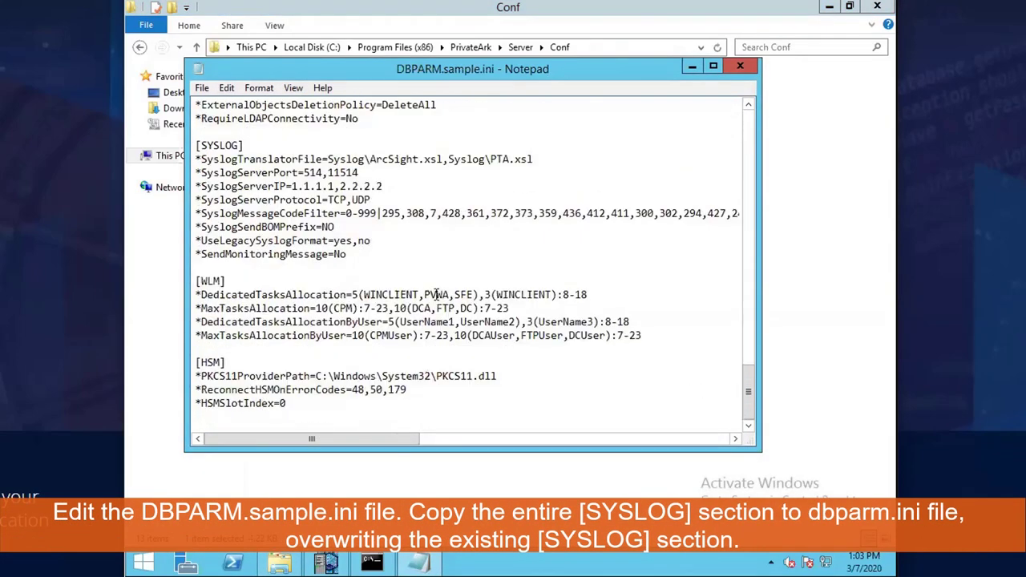
pyautogui.moveTo(265, 227); pyautogui.dragTo(174, 149)
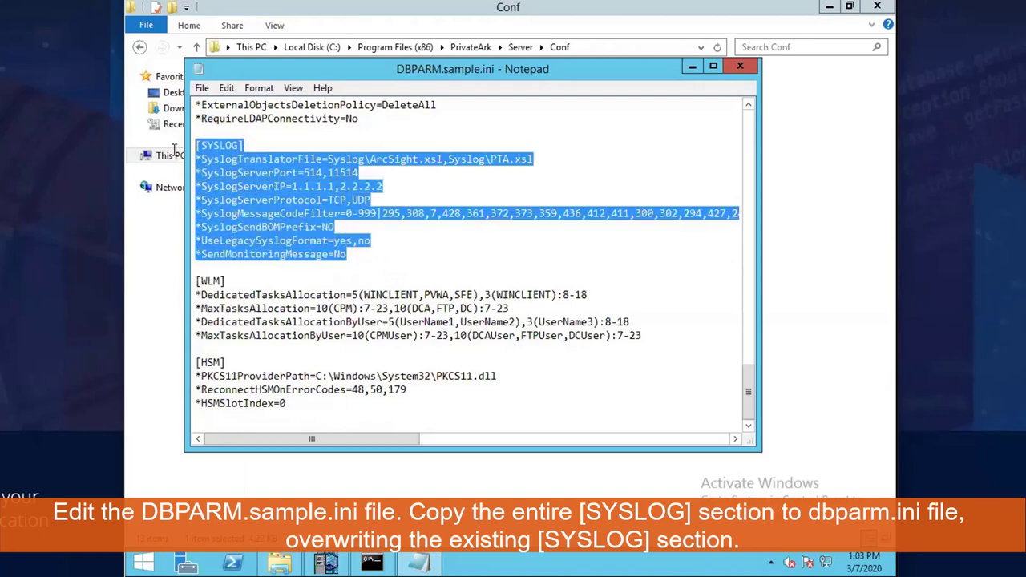
pyautogui.rightClick(276, 190)
pyautogui.click(309, 232)
# - Close the sample file and open dbparm.ini in Notepad
pyautogui.click(740, 66)
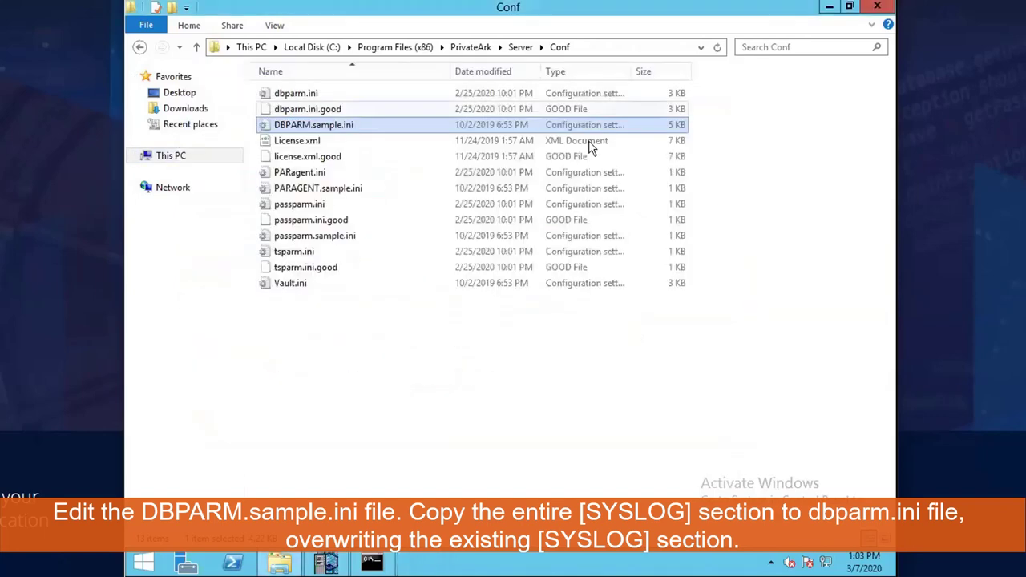
pyautogui.click(356, 94)
pyautogui.rightClick(356, 94)
pyautogui.click(390, 134)
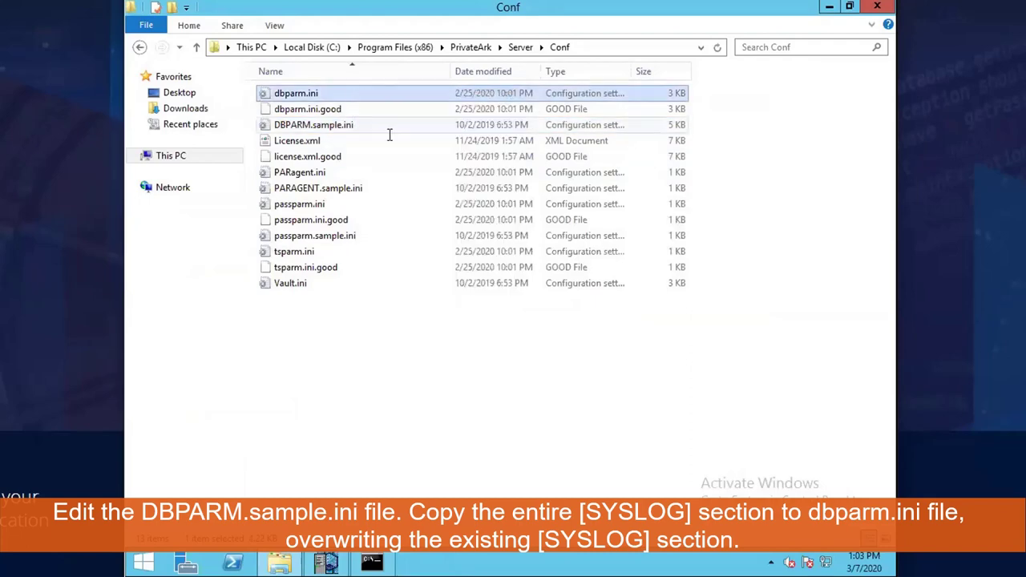
# - Maximize Notepad and paste the copied block over dbparm.ini's existing [SYSLOG] lines
pyautogui.doubleClick(588, 76)
pyautogui.scroll(-3, 596, 325)
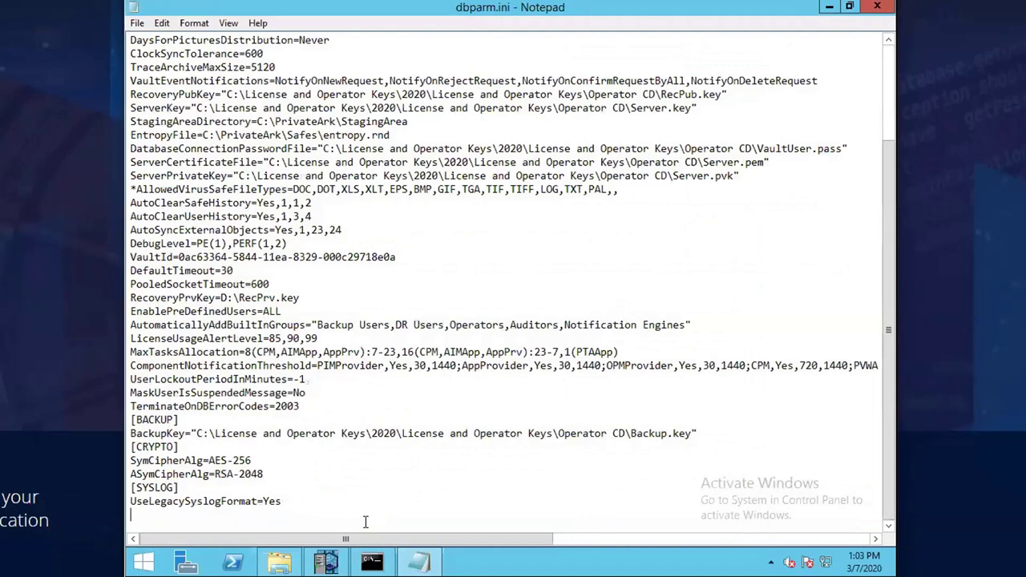
pyautogui.moveTo(283, 501); pyautogui.dragTo(126, 488)
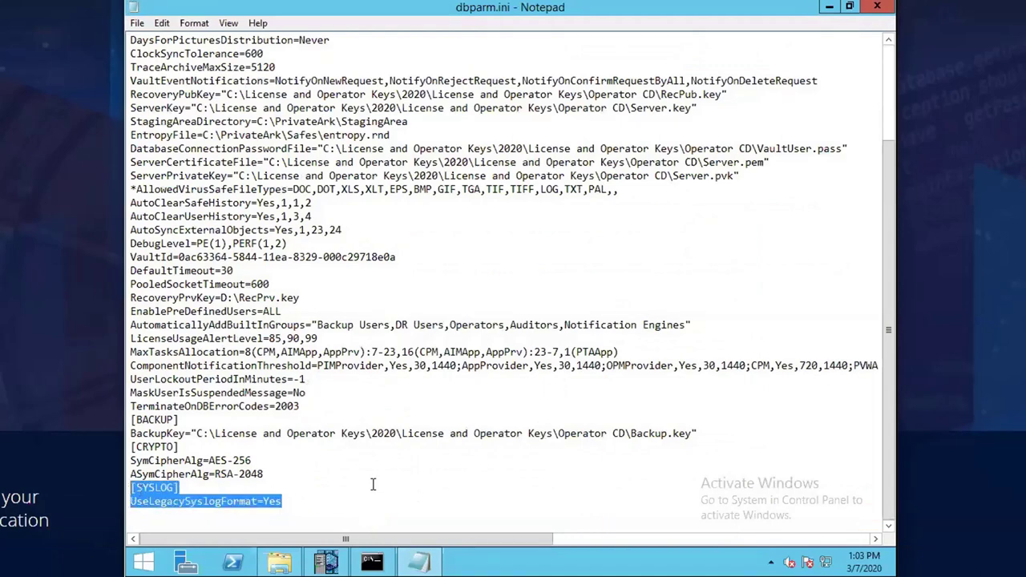
pyautogui.hotkey('ctrl', 'v')
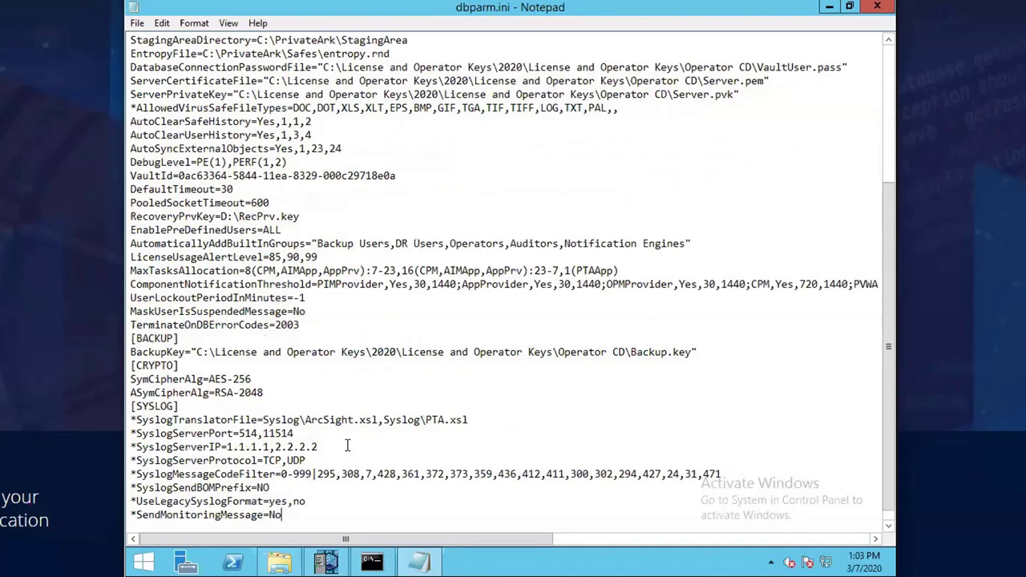
# - Remove the leading asterisks to uncomment the pasted syslog settings
pyautogui.press('BackSpace')
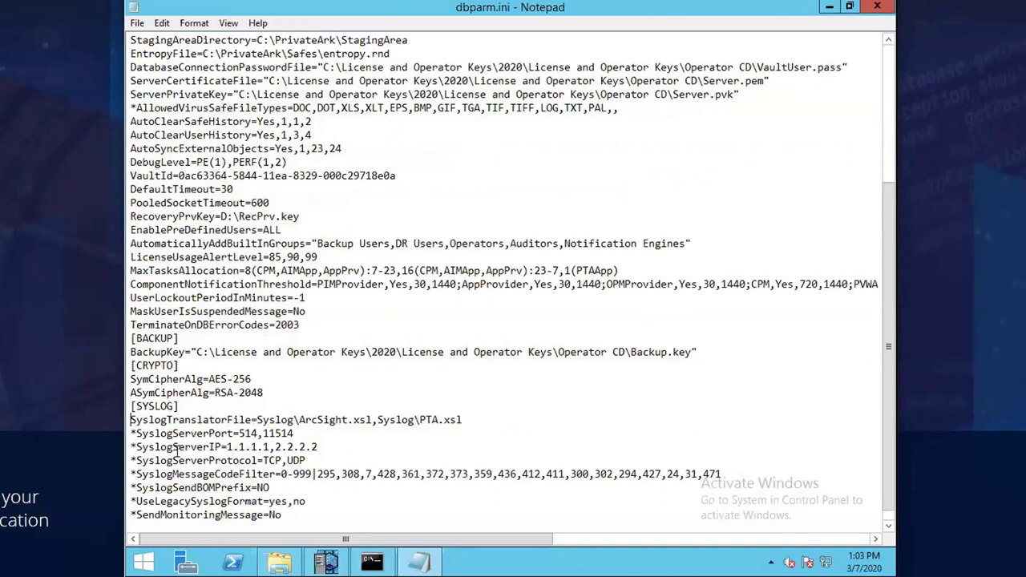
pyautogui.press('Delete')
pyautogui.press('Down')
pyautogui.press('Delete')
pyautogui.press('Down')
pyautogui.press('Delete')
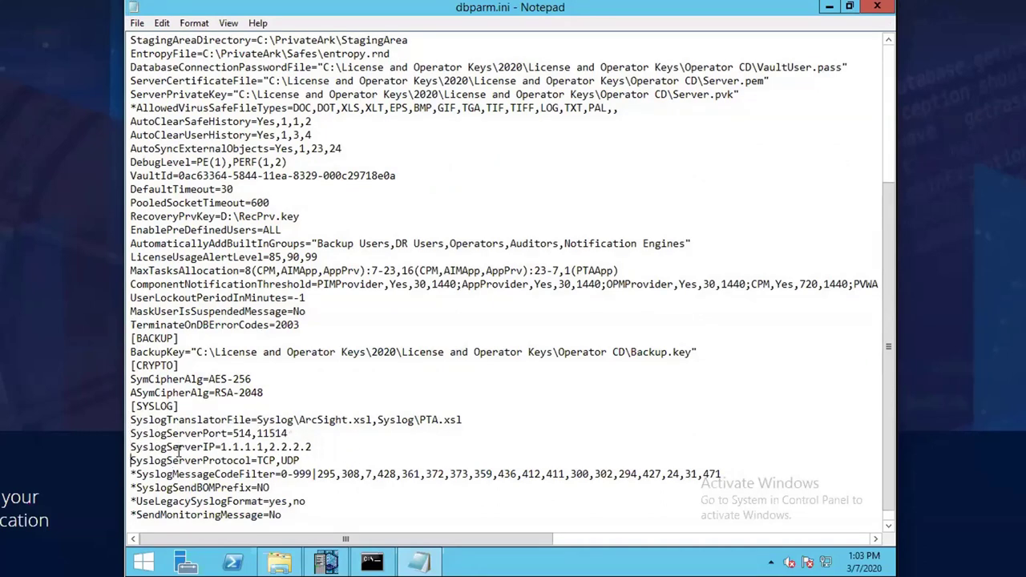
pyautogui.press('Down')
pyautogui.press('Delete')
pyautogui.press('Down')
pyautogui.press('Delete')
pyautogui.press('Down')
pyautogui.press('Delete')
pyautogui.press('Down')
pyautogui.press('Delete')
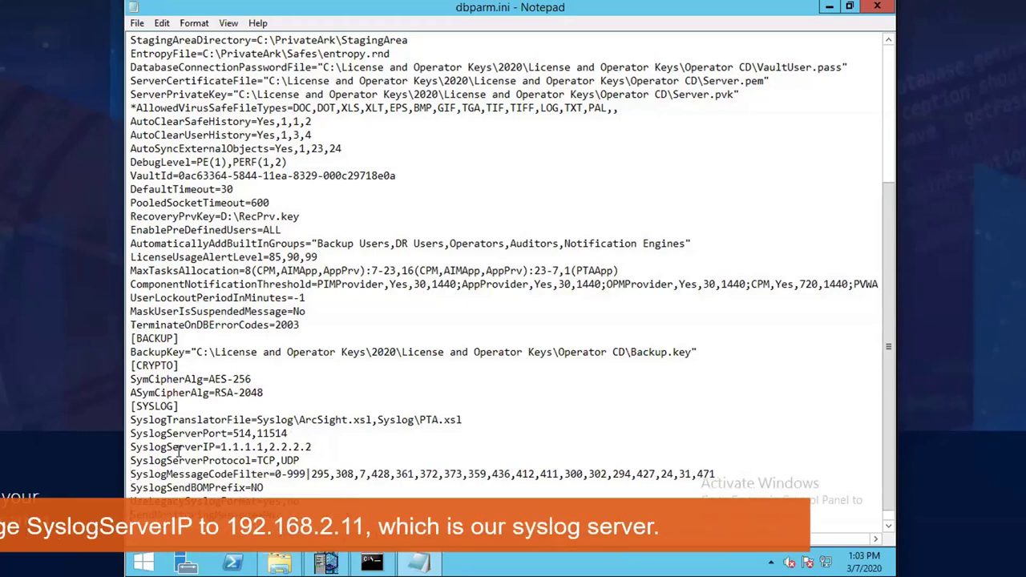
# - Set SyslogServerIP to 192.168.2.11, then save and close dbparm.ini
pyautogui.moveTo(321, 446); pyautogui.dragTo(228, 447)
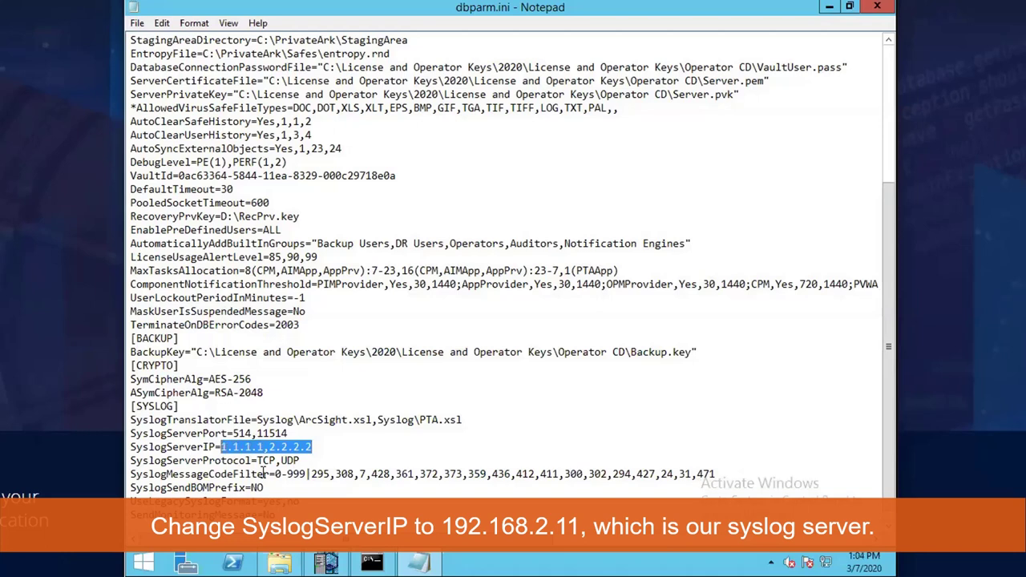
pyautogui.write('11')
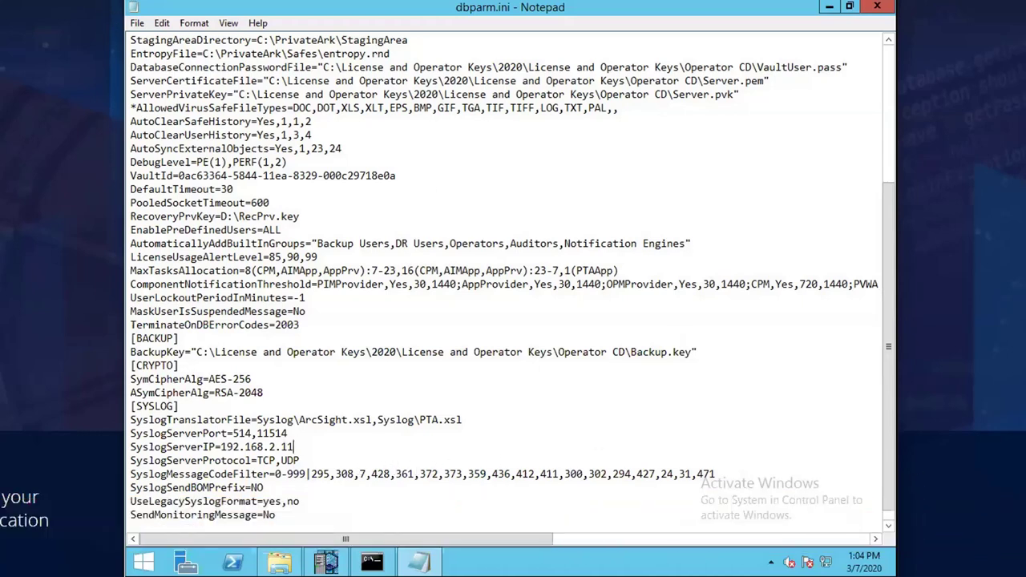
pyautogui.click(137, 22)
pyautogui.click(183, 74)
pyautogui.click(877, 6)
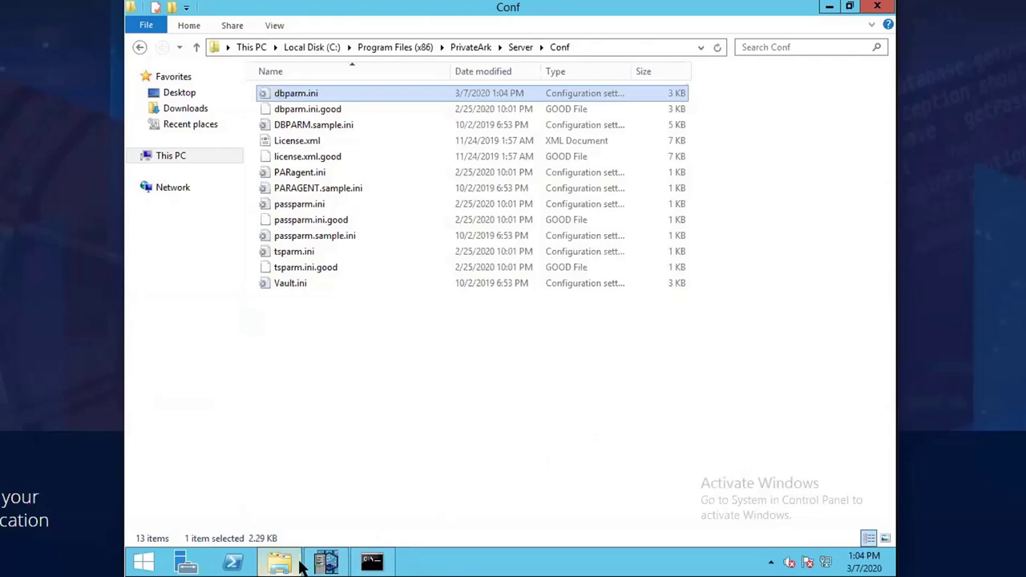
# - Launch the Services console with services.msc and locate PrivateArk Server
pyautogui.rightClick(144, 565)
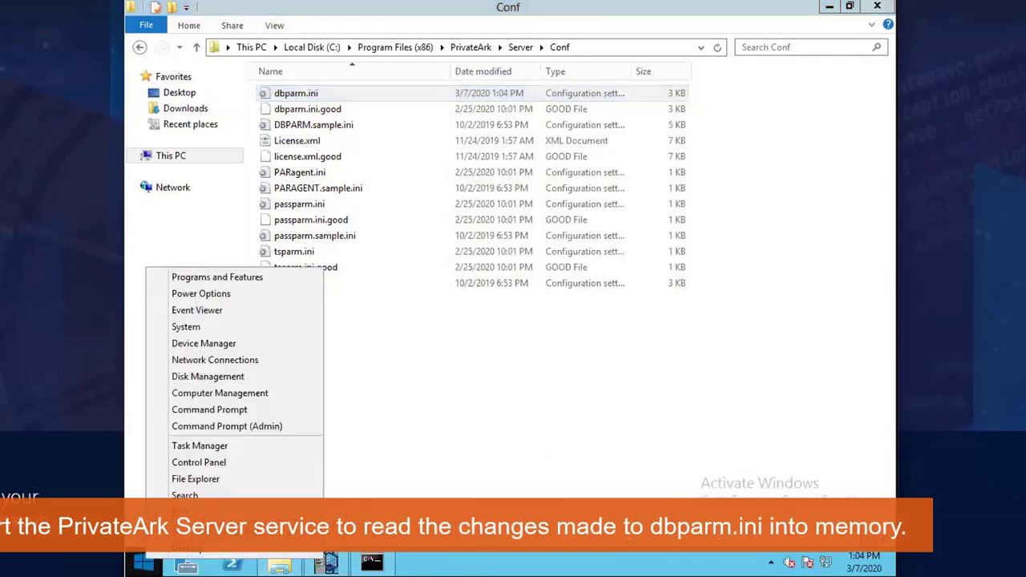
pyautogui.click(172, 508)
pyautogui.press('Return')
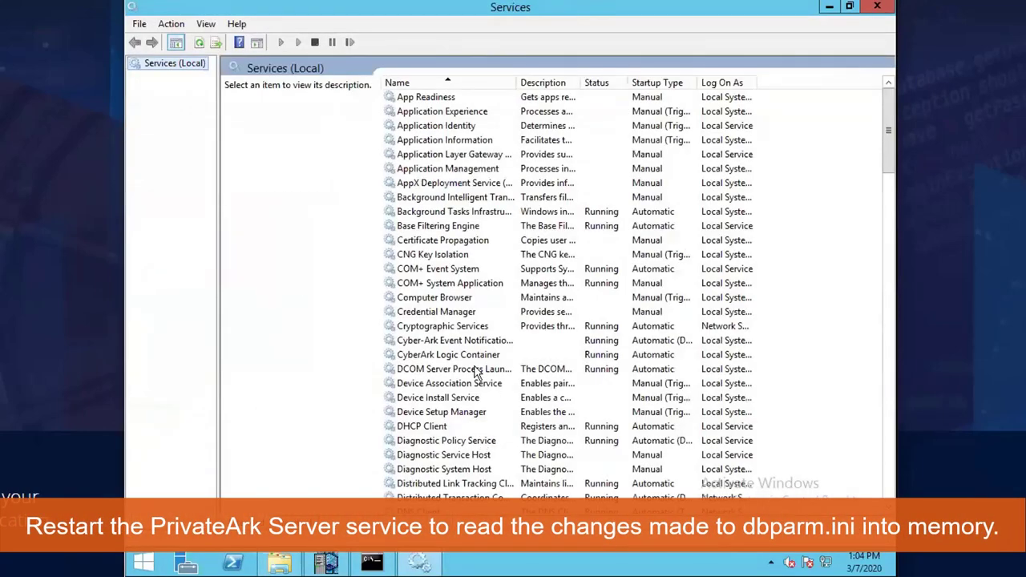
pyautogui.click(463, 355)
pyautogui.scroll(-3, 463, 401)
pyautogui.scroll(-20, 461, 471)
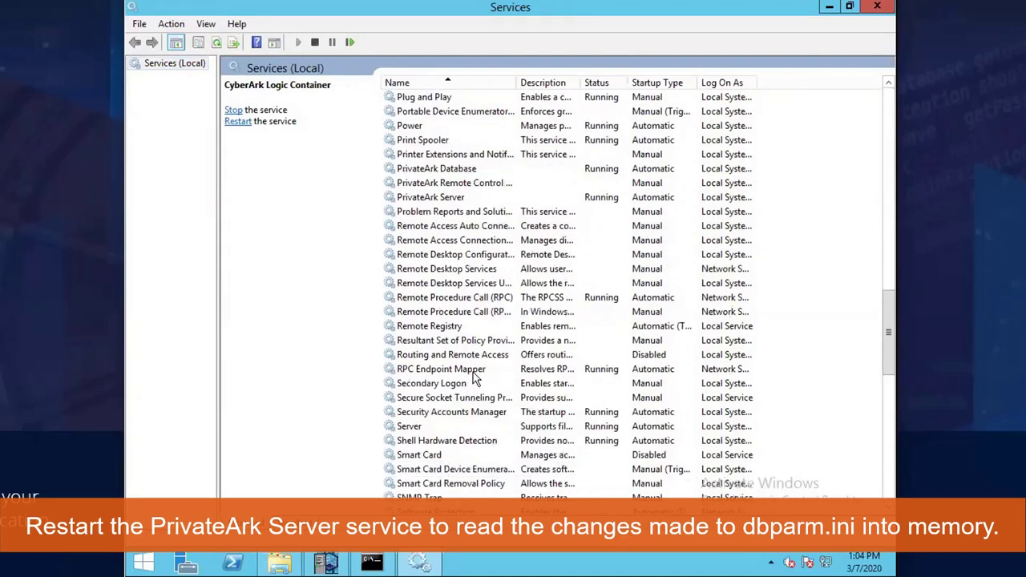
pyautogui.scroll(3, 473, 375)
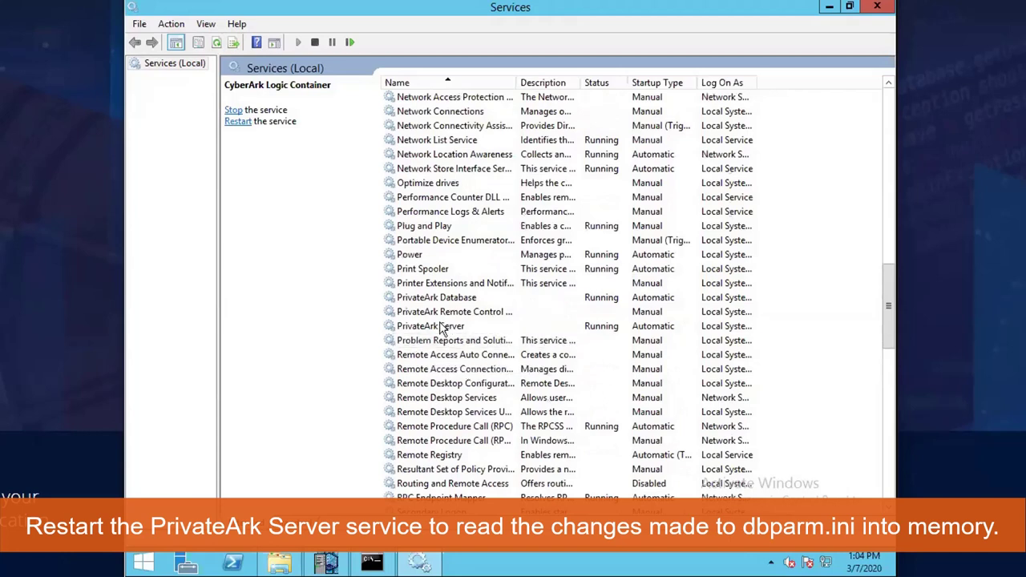
# - Restart PrivateArk Server together with its dependent Event Notification Engine
pyautogui.click(448, 328)
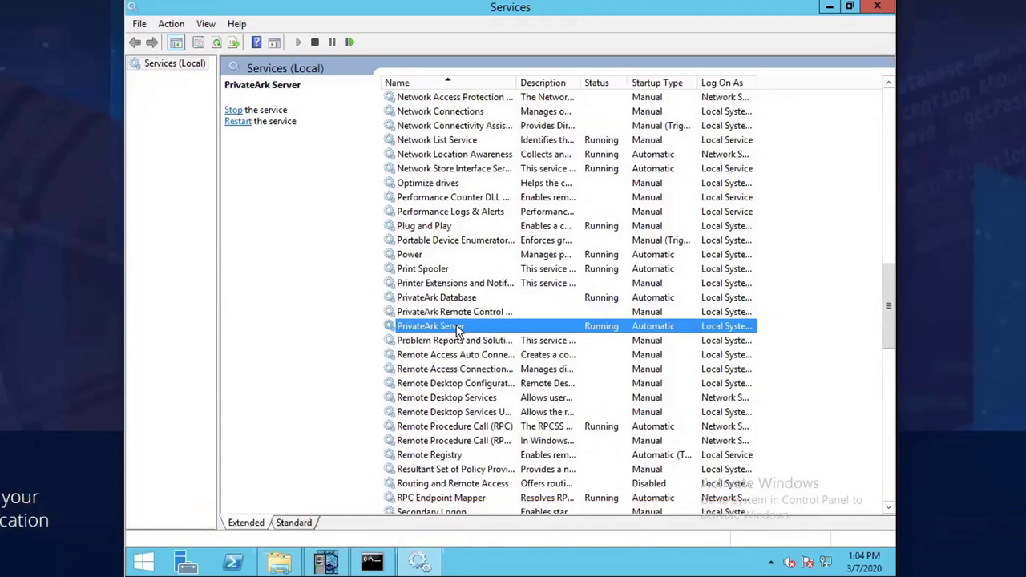
pyautogui.rightClick(459, 330)
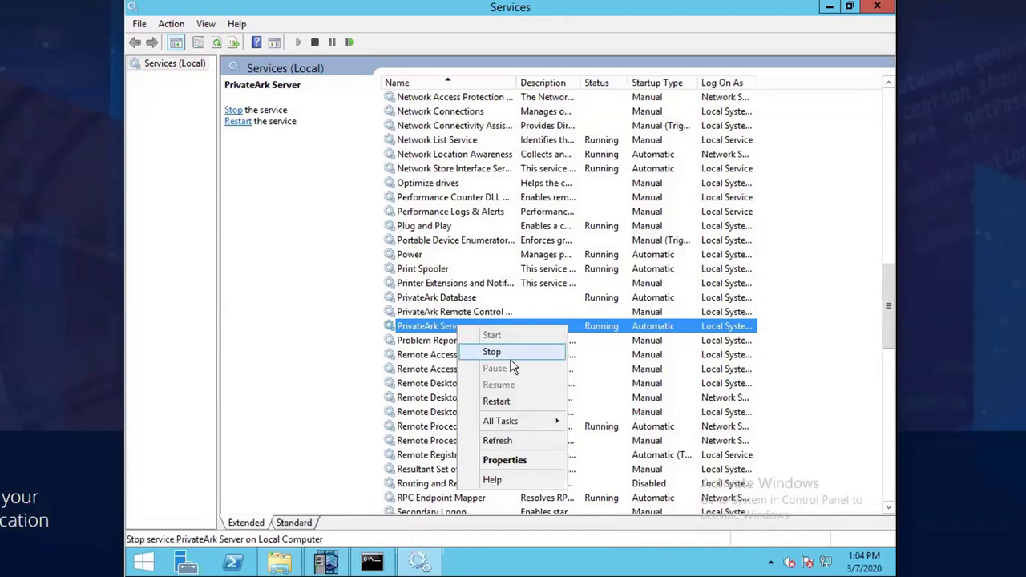
pyautogui.click(523, 402)
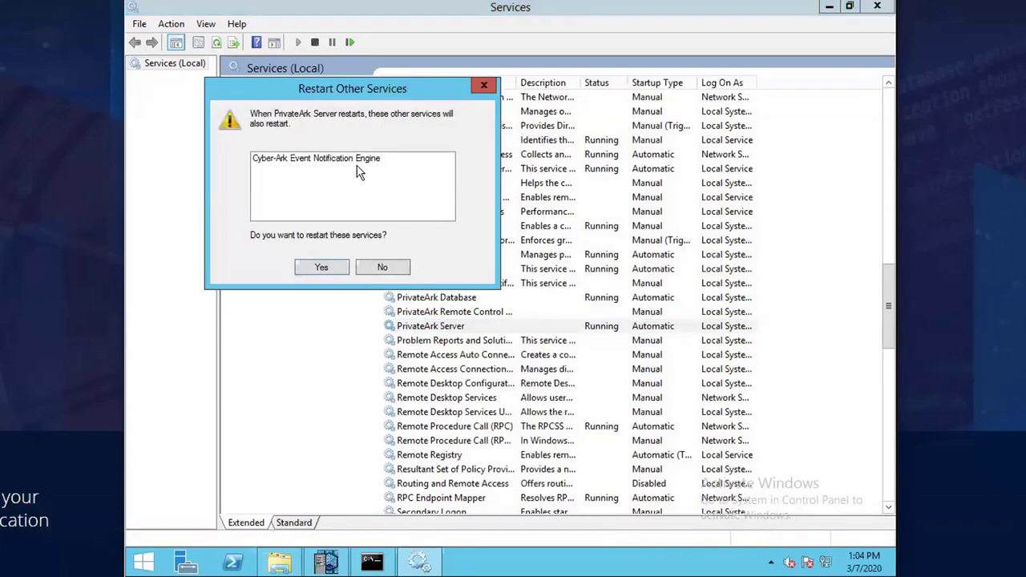
pyautogui.click(321, 267)
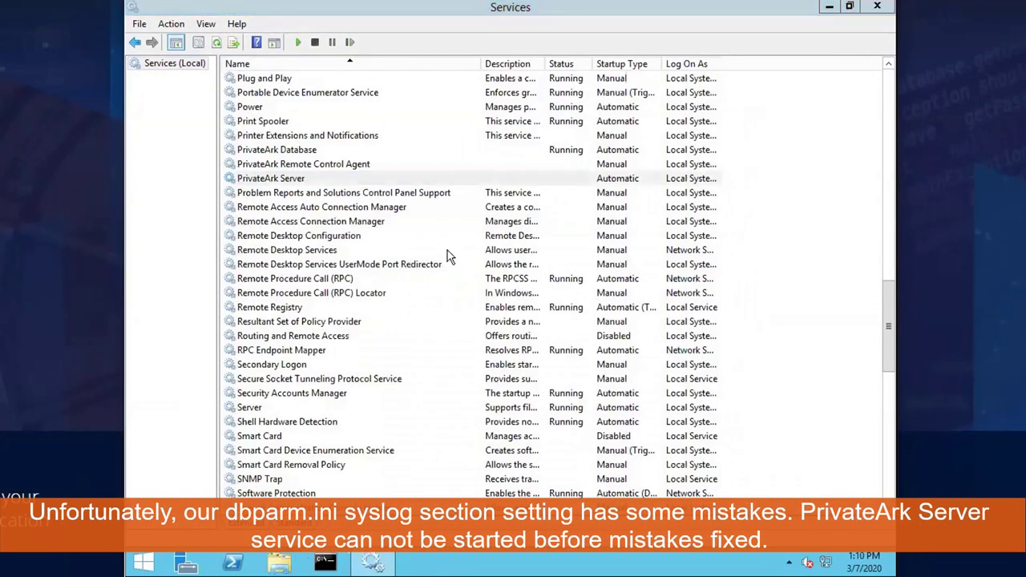
# - Reopen dbparm.ini from C:\Program Files (x86)\PrivateArk\Server\Conf and scroll to [SYSLOG]
pyautogui.press('super+e')
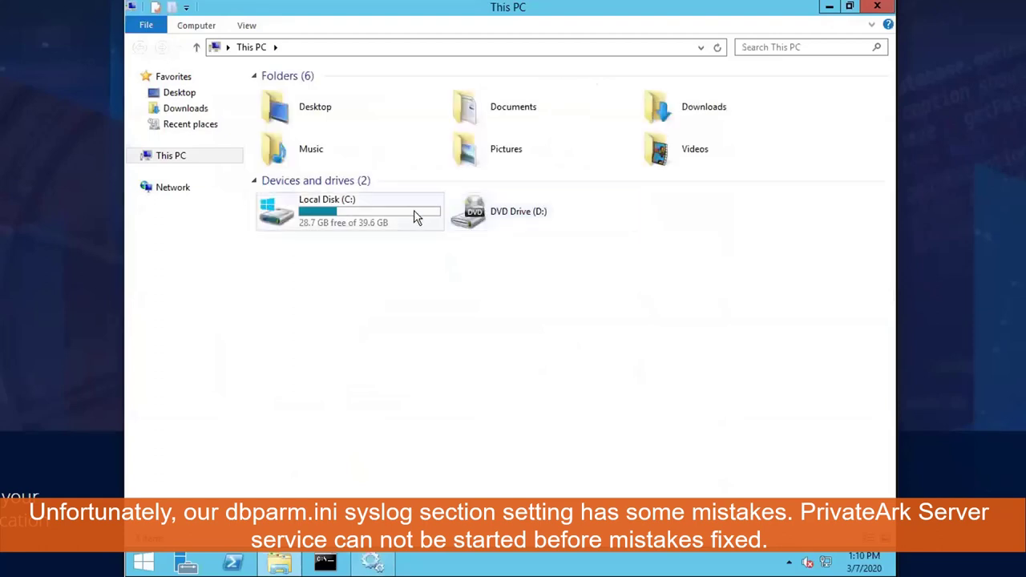
pyautogui.doubleClick(415, 217)
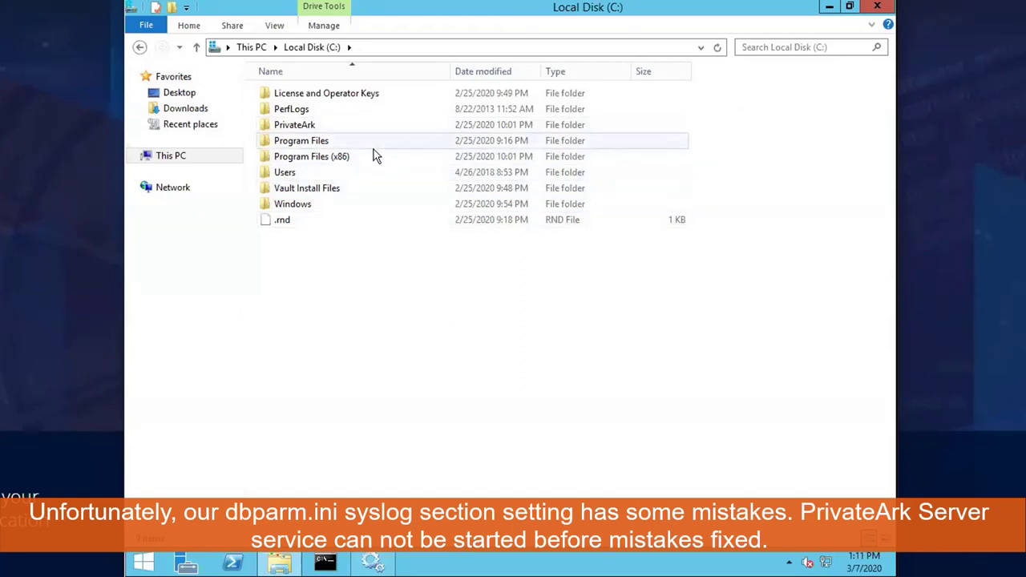
pyautogui.doubleClick(370, 157)
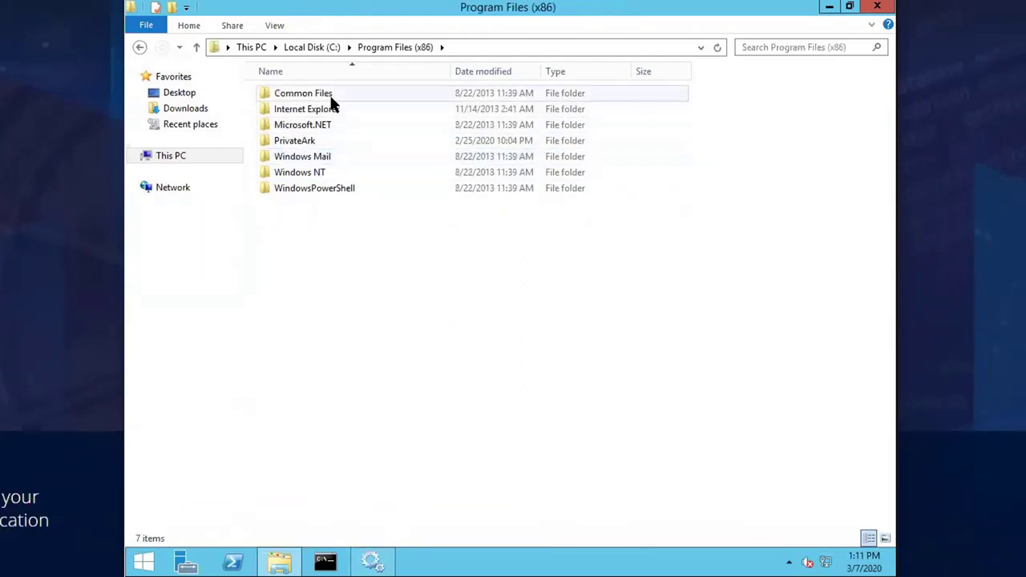
pyautogui.doubleClick(327, 140)
pyautogui.doubleClick(329, 109)
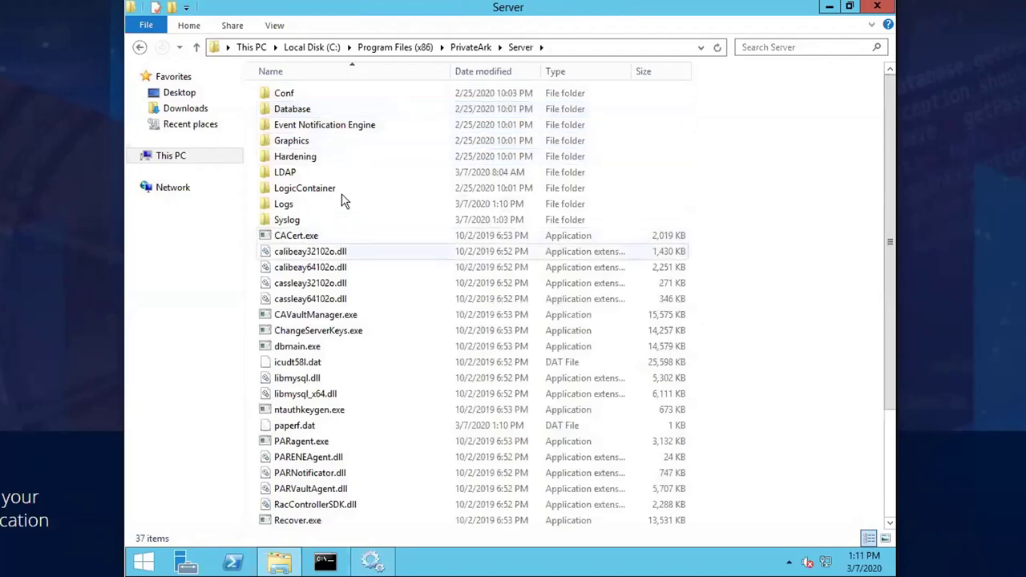
pyautogui.doubleClick(337, 94)
pyautogui.doubleClick(345, 95)
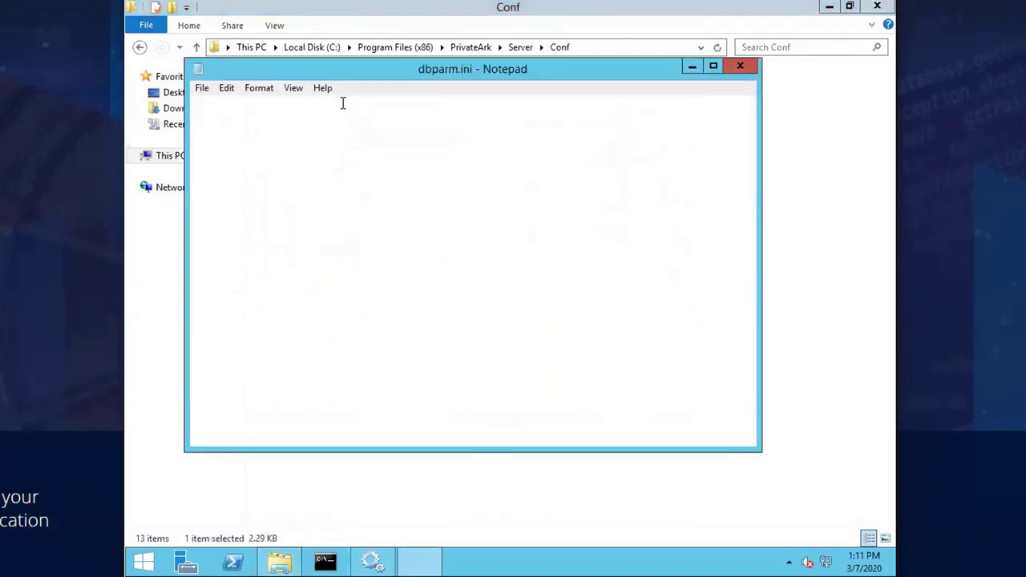
pyautogui.scroll(-10, 472, 273)
pyautogui.scroll(-1, 472, 274)
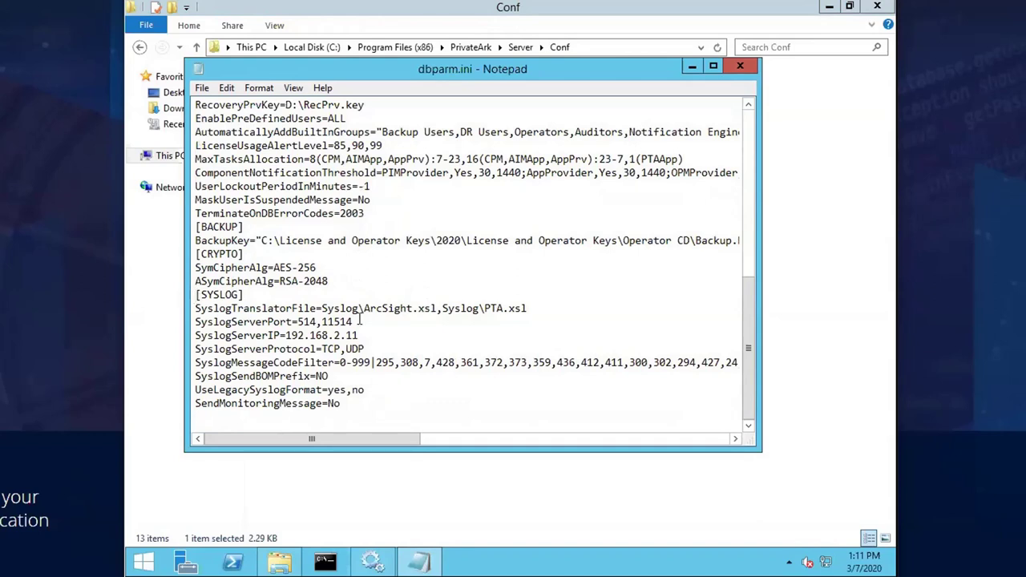
# - Point the translator file to ArcsightProd.xsl, dropping PTA.xsl and the extra ',no' value
pyautogui.click(195, 294)
pyautogui.press('Return')
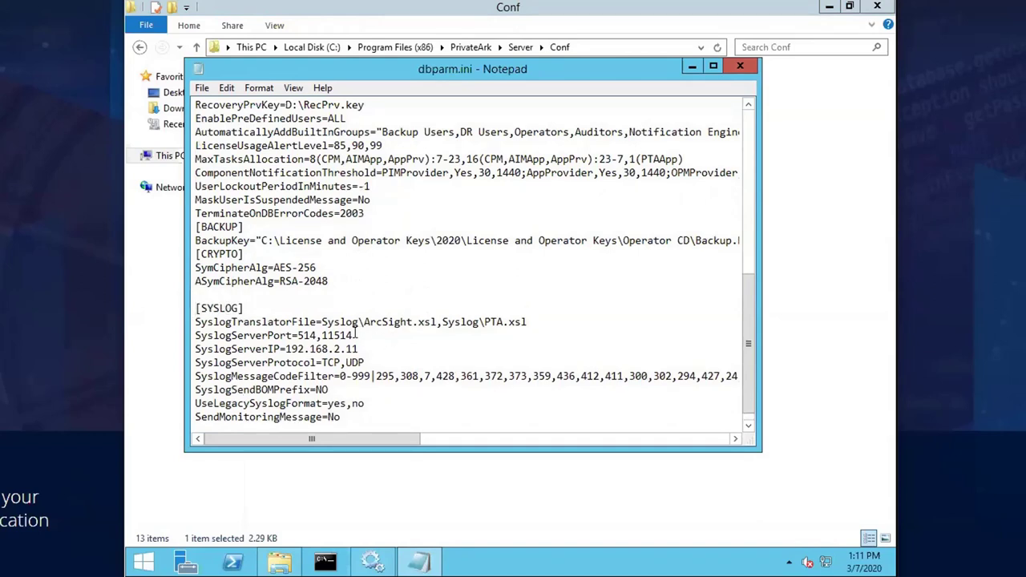
pyautogui.click(413, 321)
pyautogui.write('Prod')
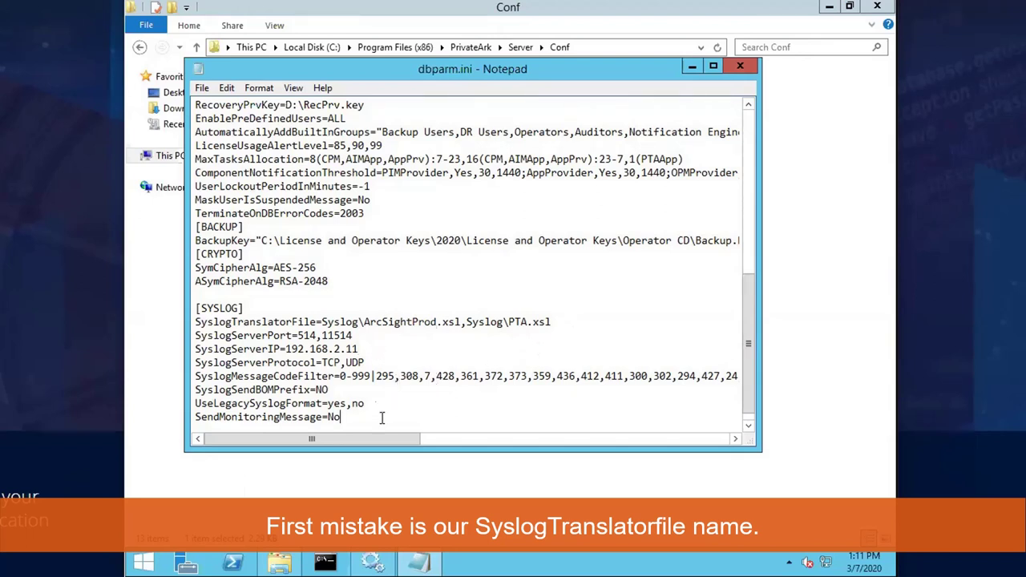
pyautogui.scroll(-1, 382, 418)
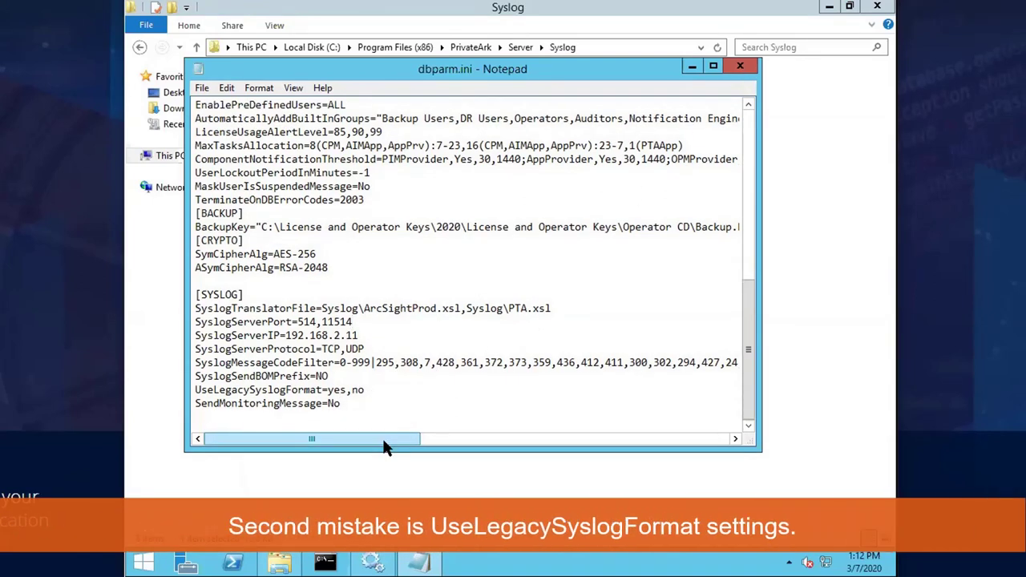
pyautogui.keyDown('shift'); pyautogui.click(347, 390); pyautogui.keyUp('shift')
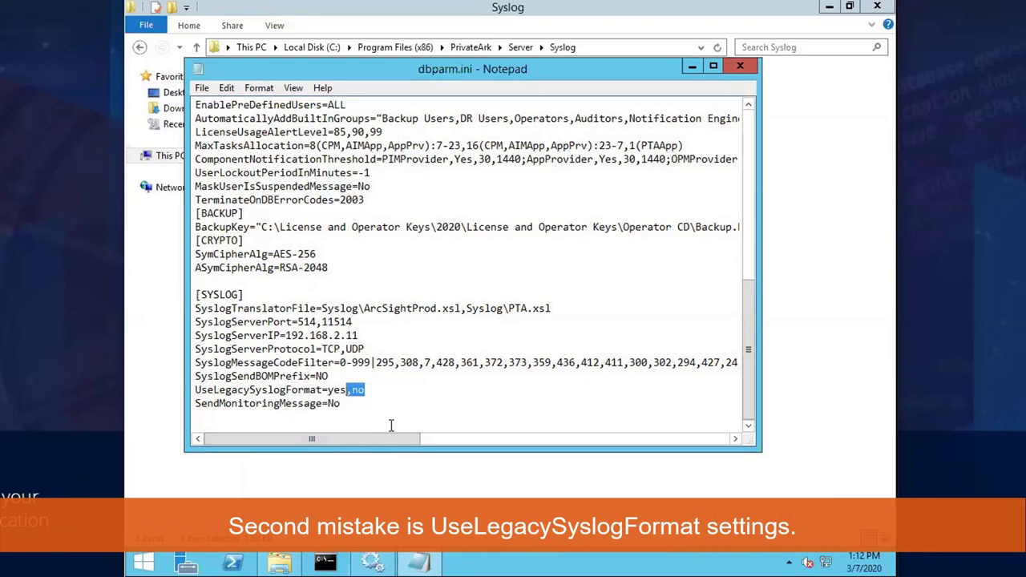
pyautogui.press('Delete')
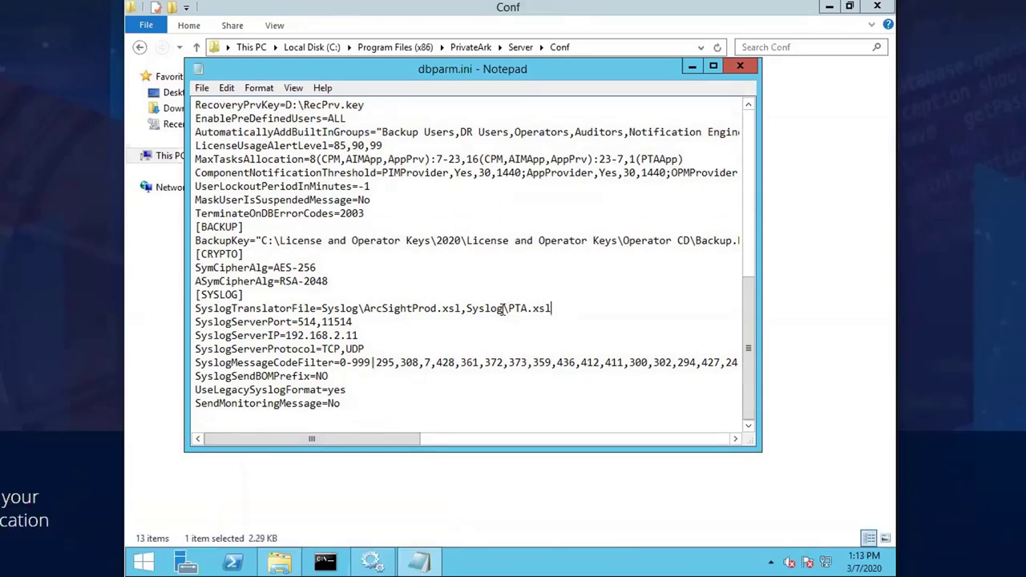
pyautogui.keyDown('shift'); pyautogui.click(462, 309); pyautogui.keyUp('shift')
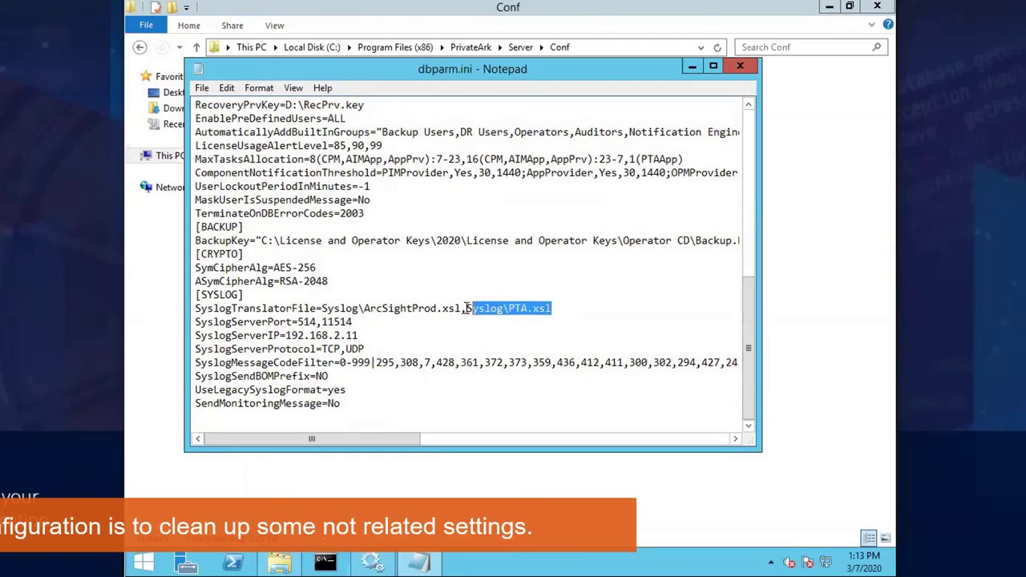
pyautogui.press('Delete')
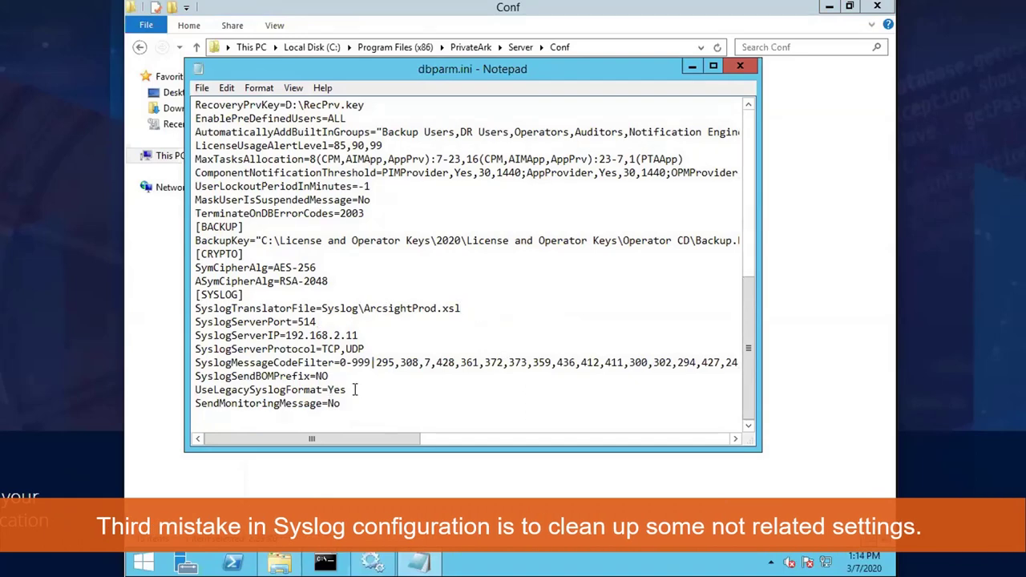
# - Trim the message code filter to 0-999, set protocol to UDP only, and close
pyautogui.moveTo(371, 362); pyautogui.dragTo(848, 376)
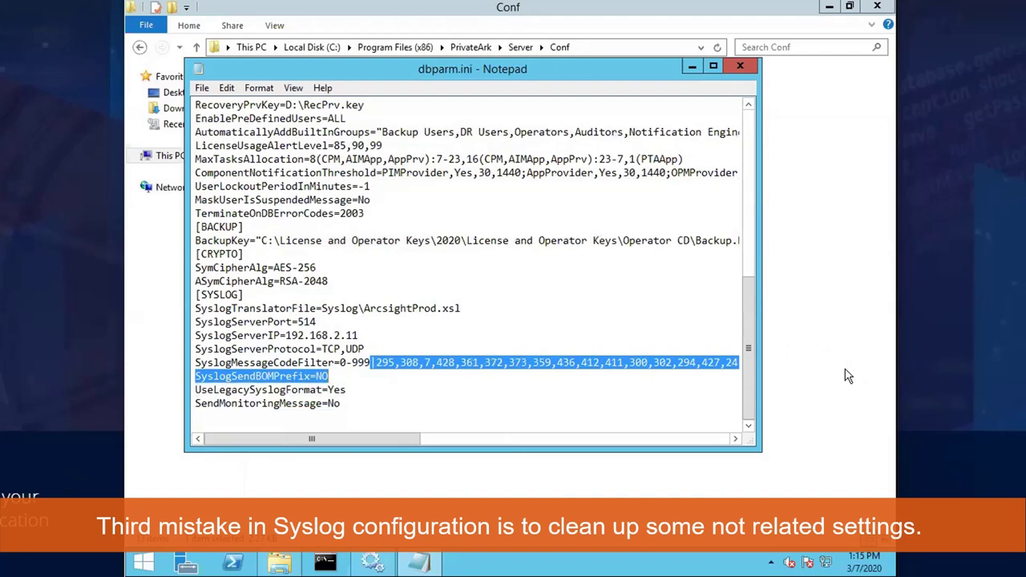
pyautogui.click(351, 373)
pyautogui.click(712, 66)
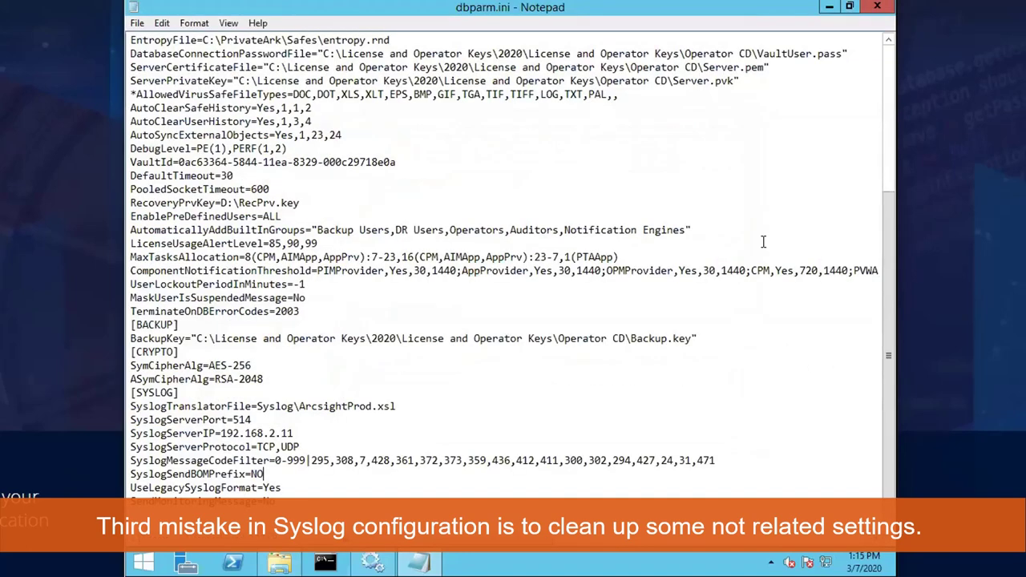
pyautogui.moveTo(734, 460); pyautogui.dragTo(309, 462)
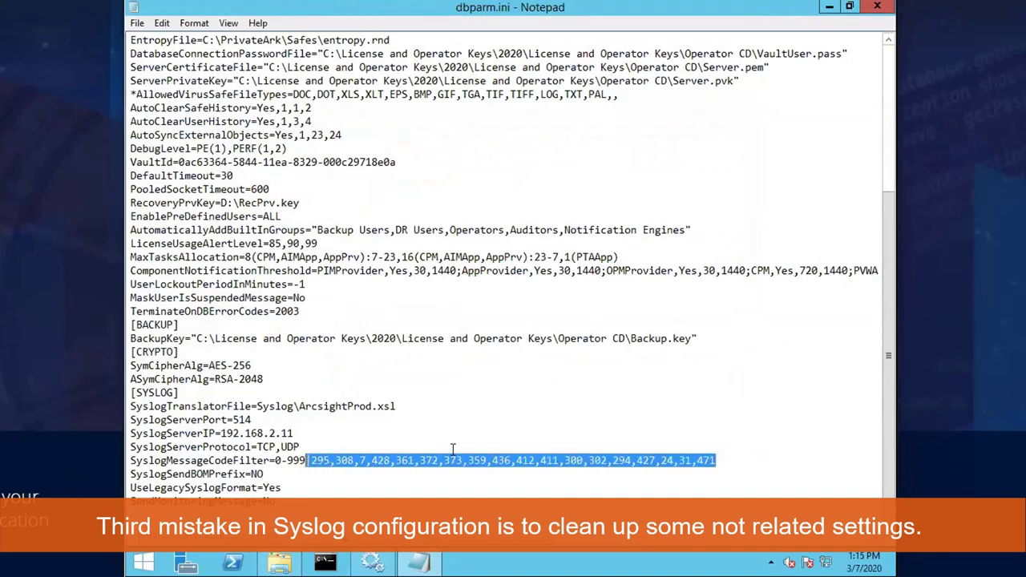
pyautogui.press('Delete')
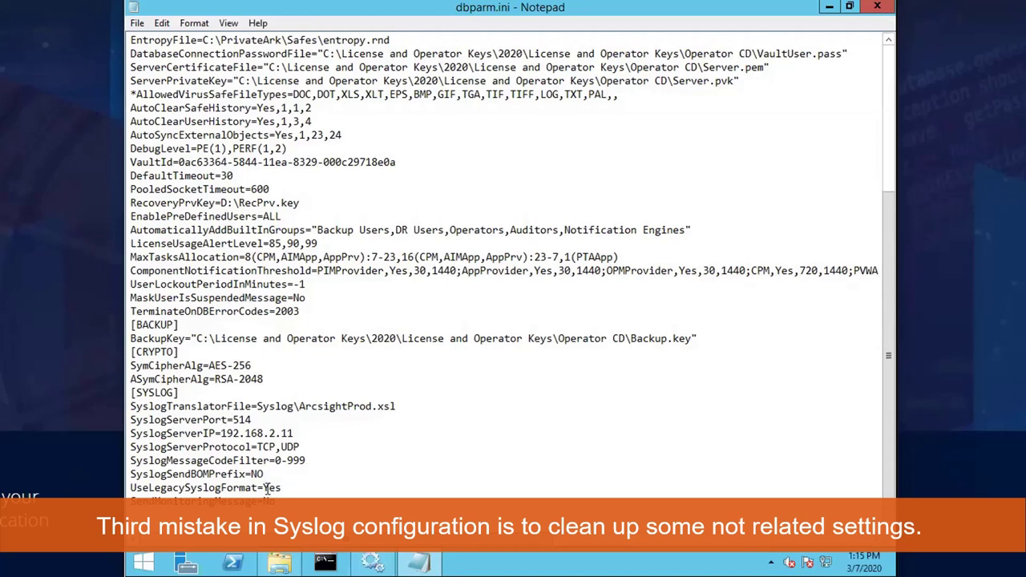
pyautogui.moveTo(281, 447); pyautogui.dragTo(257, 448)
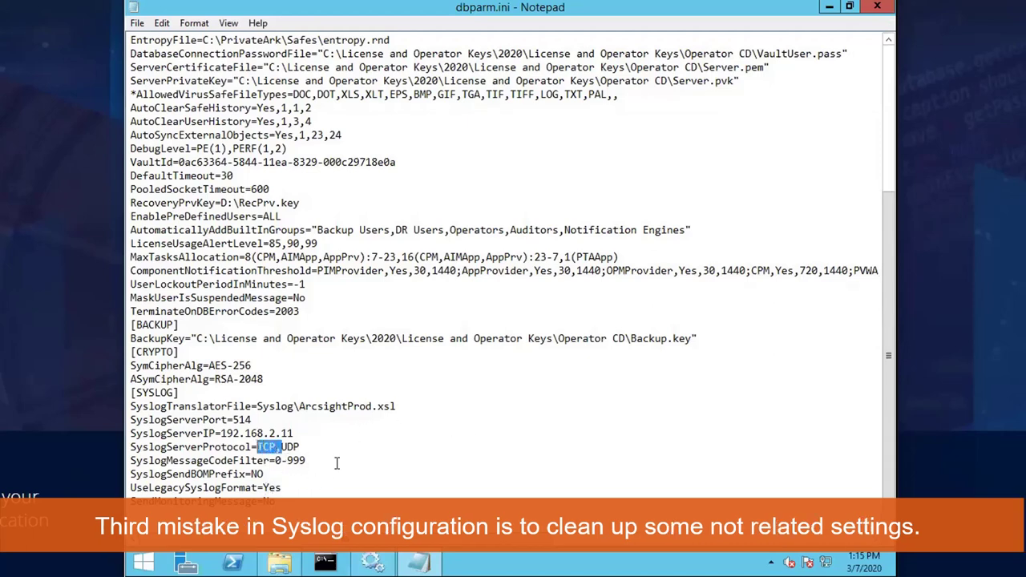
pyautogui.press('Delete')
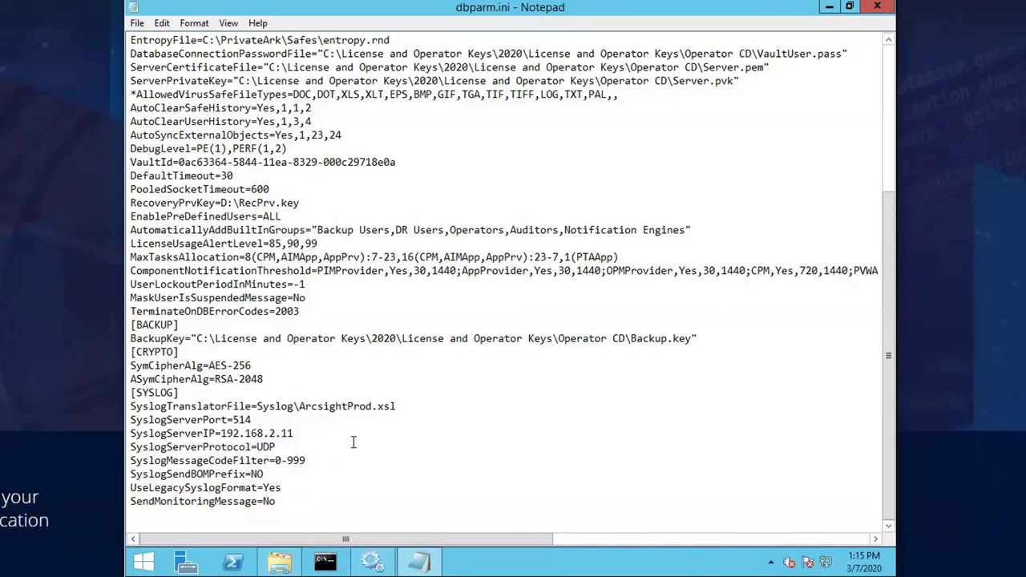
pyautogui.click(877, 6)
# - Save dbparm.ini and start the PrivateArk Server service in Services
pyautogui.click(411, 354)
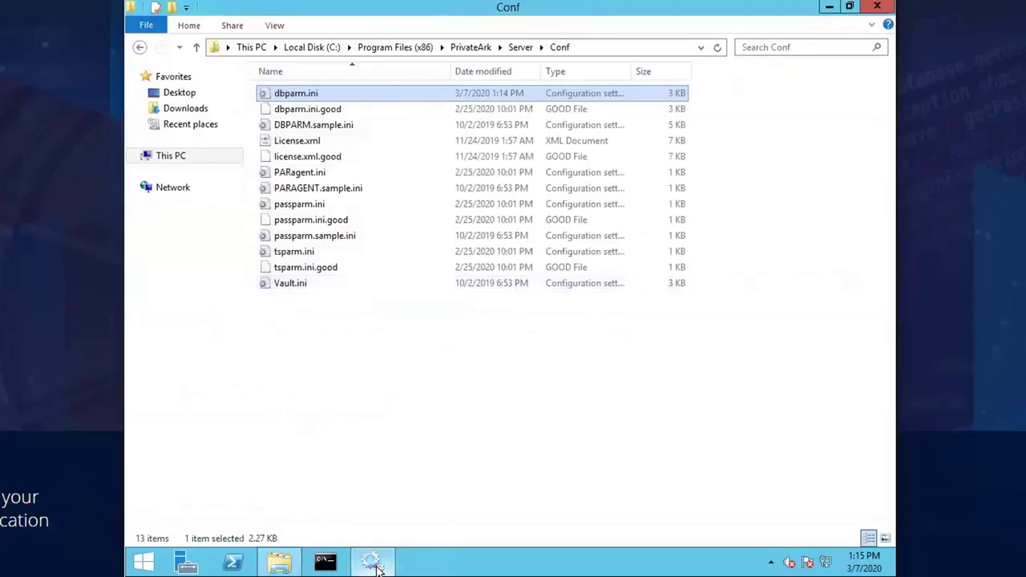
pyautogui.click(372, 561)
pyautogui.rightClick(418, 168)
pyautogui.rightClick(407, 181)
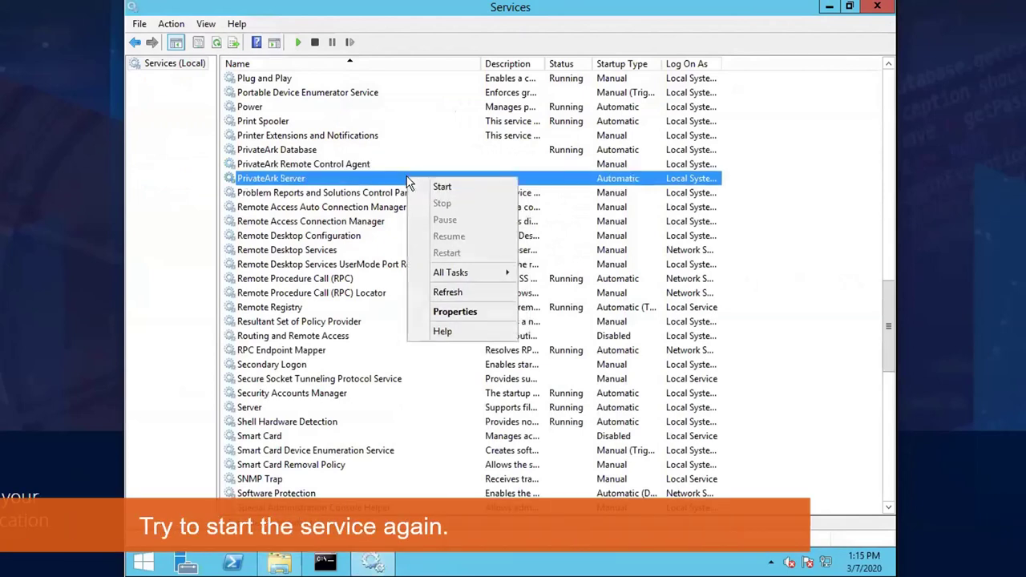
pyautogui.click(425, 186)
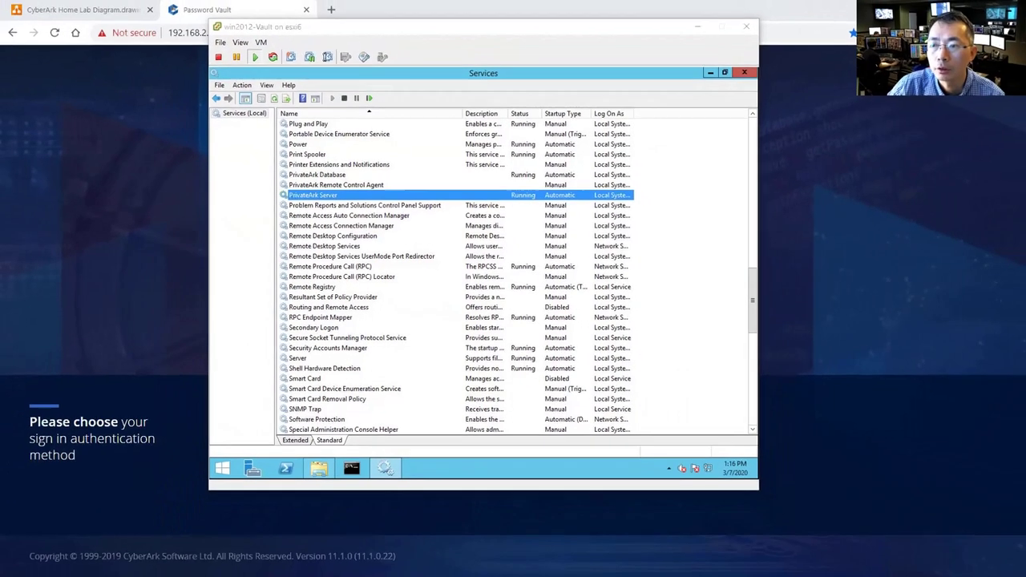
# - Run ipconfig on the DC server to check its IP address
pyautogui.hotkey('alt', 'Tab')
pyautogui.click(557, 42)
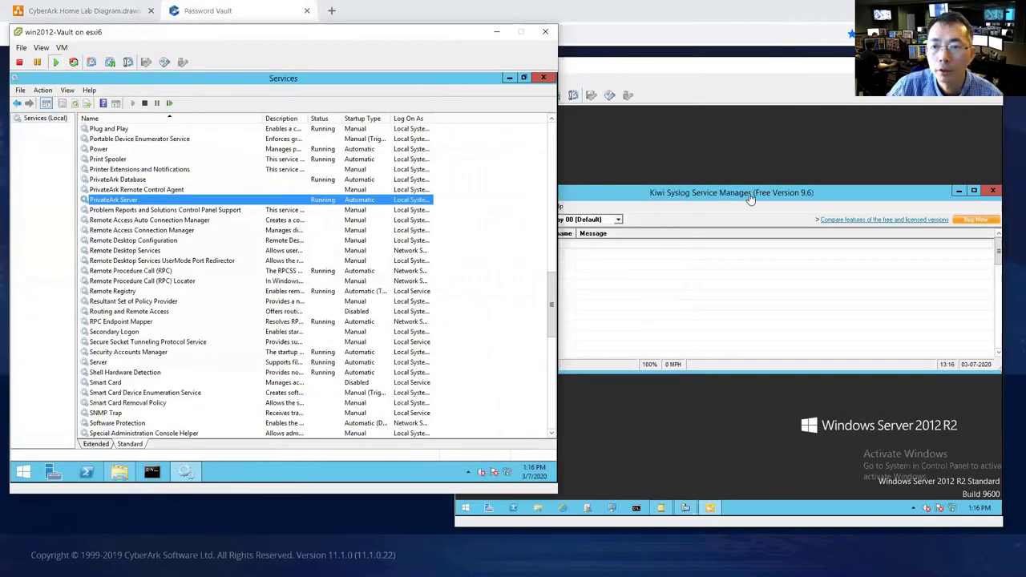
pyautogui.click(750, 198)
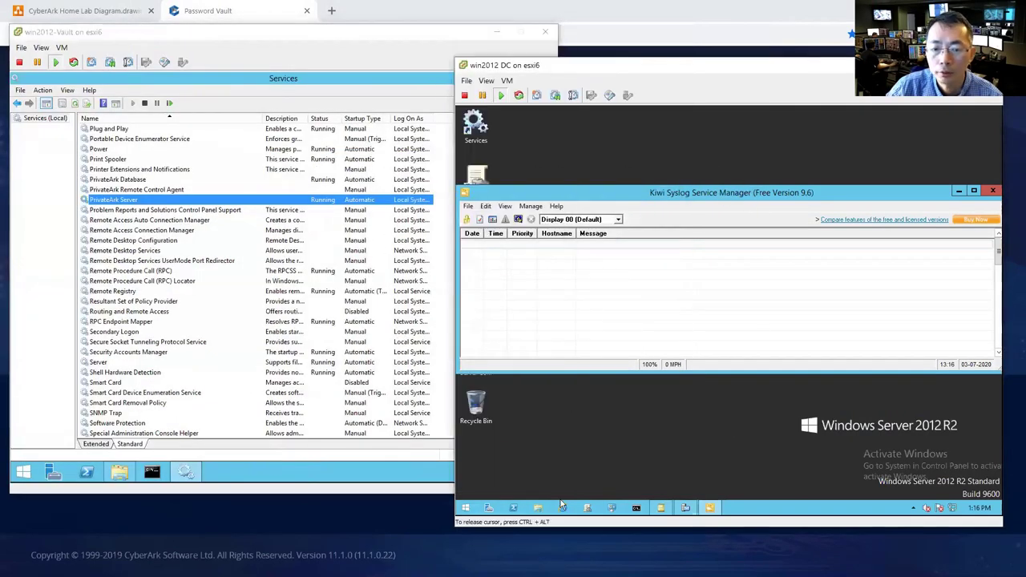
pyautogui.click(636, 507)
pyautogui.write('ipconf')
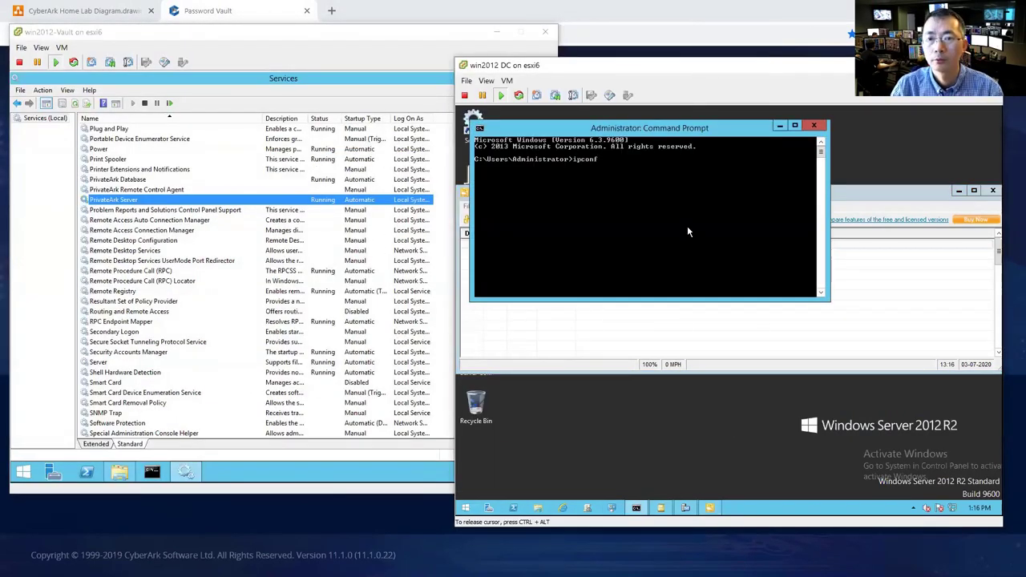
pyautogui.write('ig')
pyautogui.press('Return')
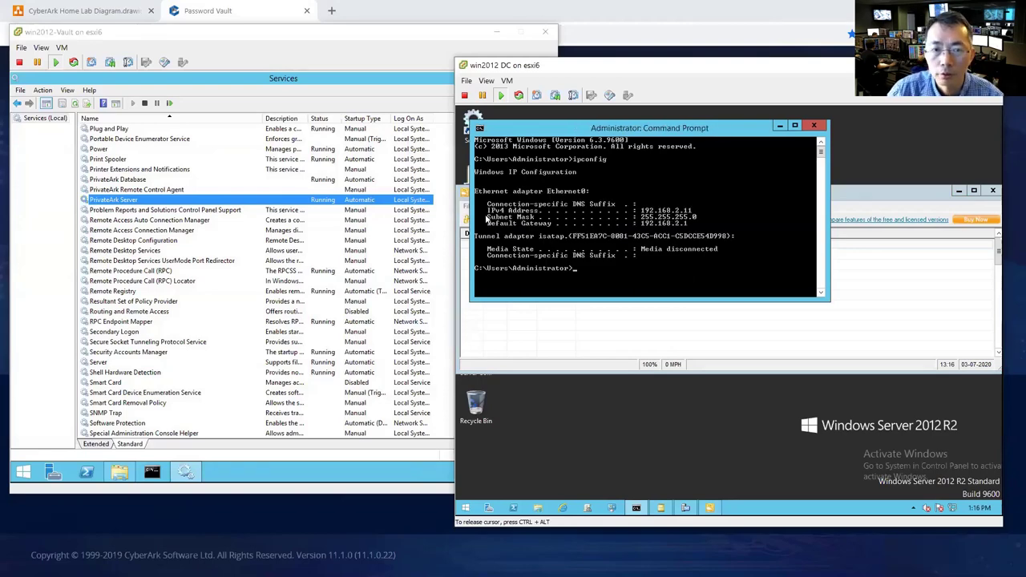
# - Start the Cyber-Ark Event Notification Engine service on the Vault server
pyautogui.click(398, 200)
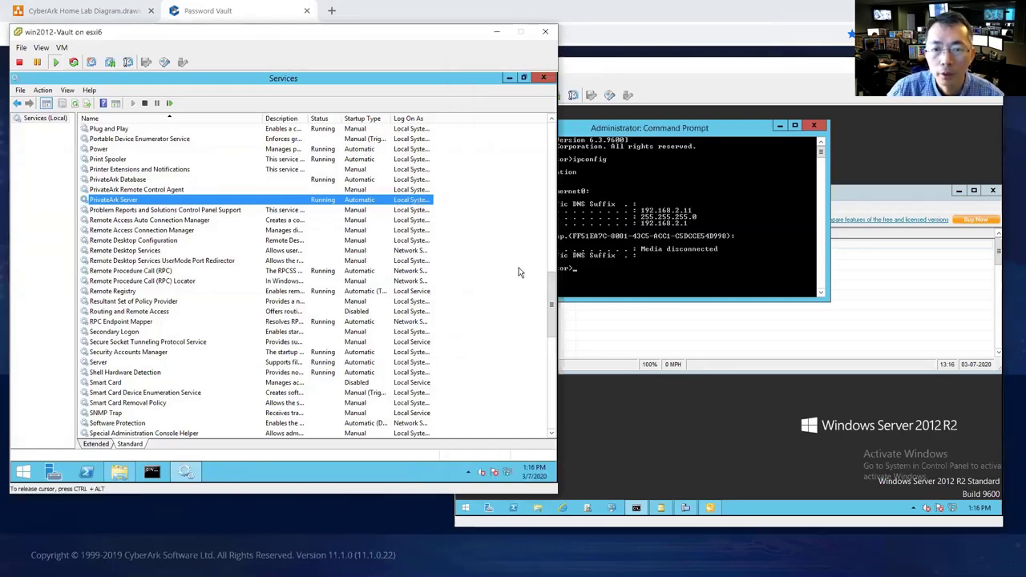
pyautogui.scroll(20, 535, 253)
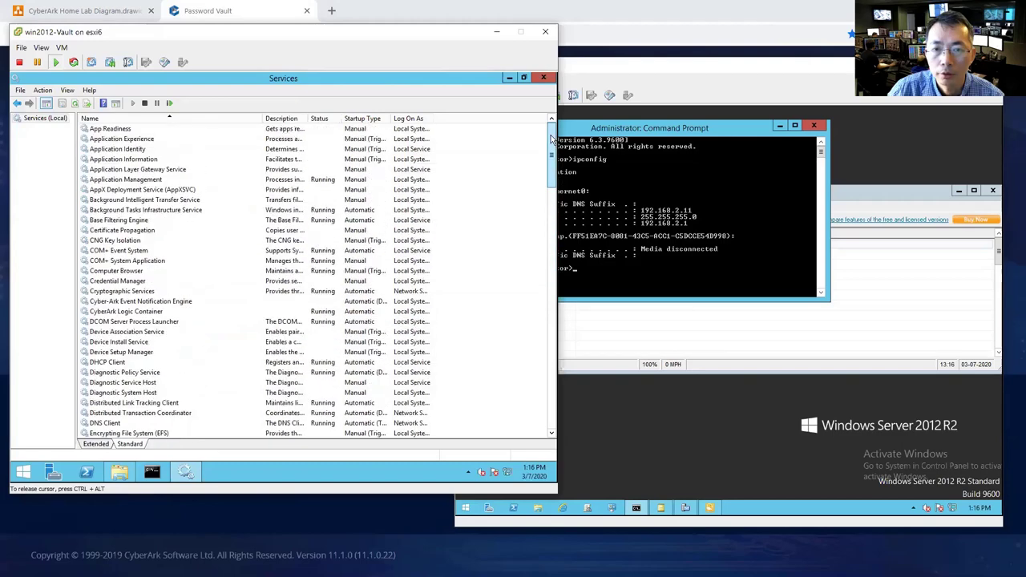
pyautogui.click(162, 303)
pyautogui.rightClick(190, 301)
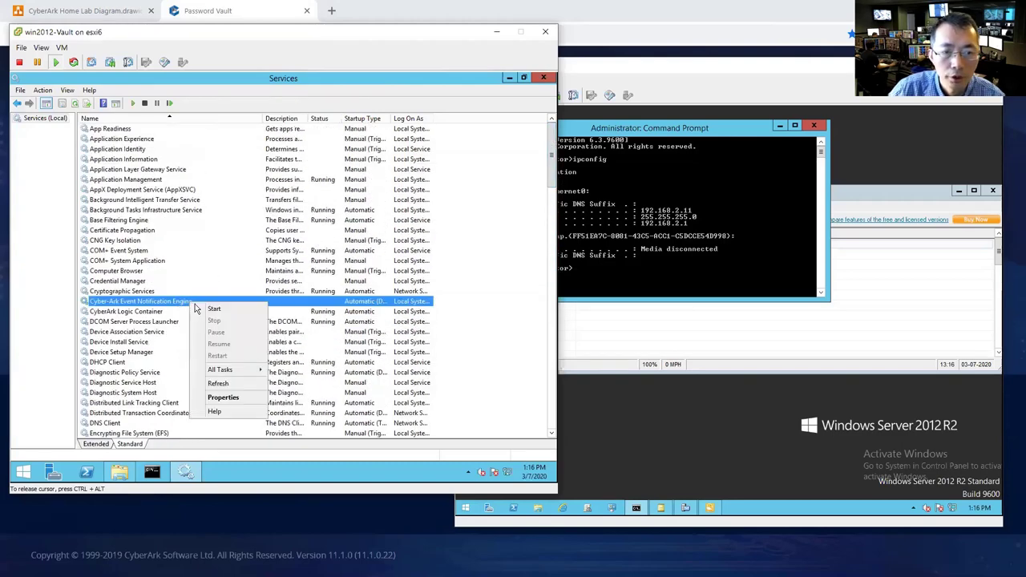
pyautogui.click(213, 309)
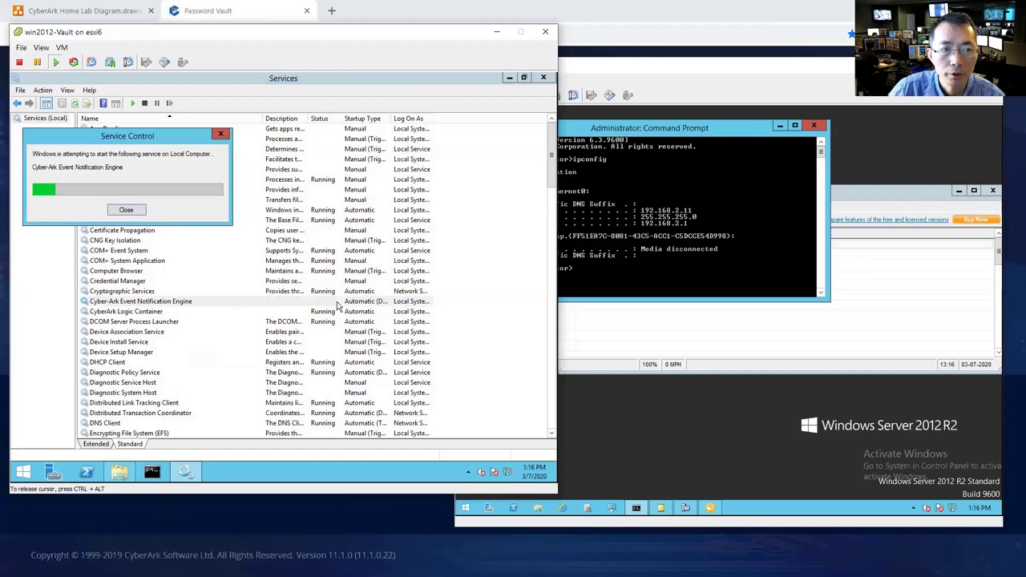
pyautogui.click(703, 319)
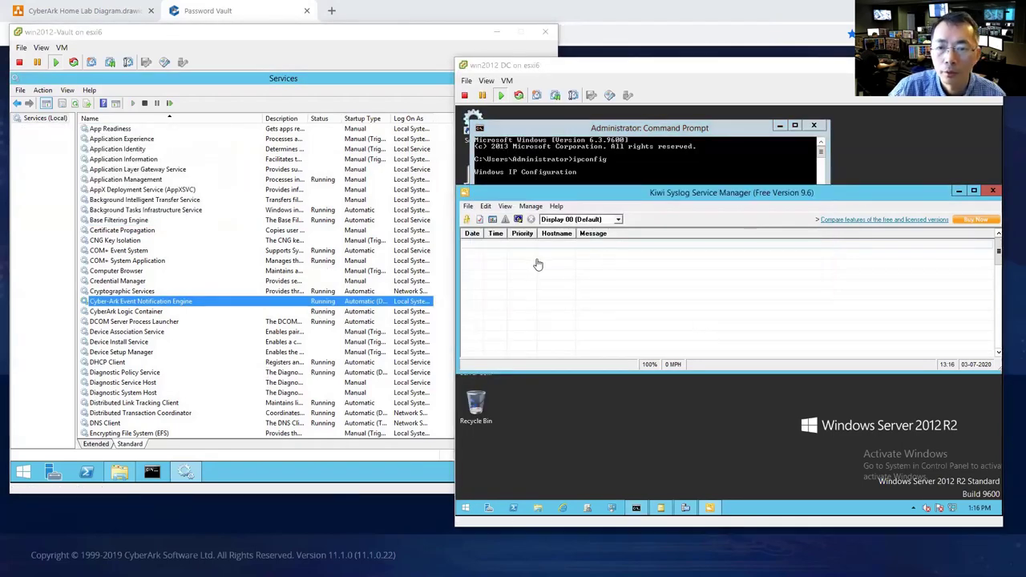
# - Open Kiwi Syslog setup and check the Vault's IP address with ipconfig
pyautogui.click(467, 206)
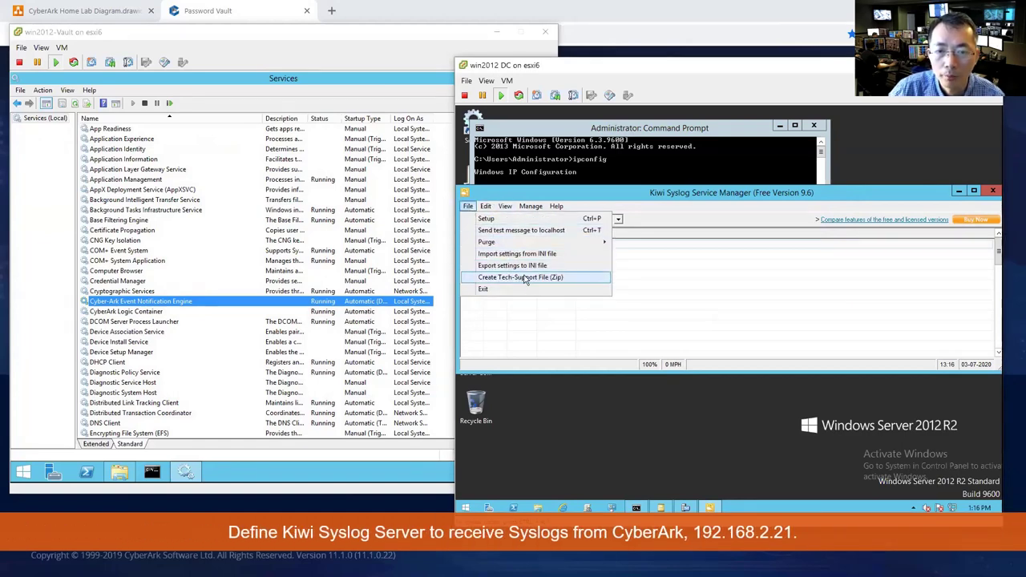
pyautogui.click(525, 220)
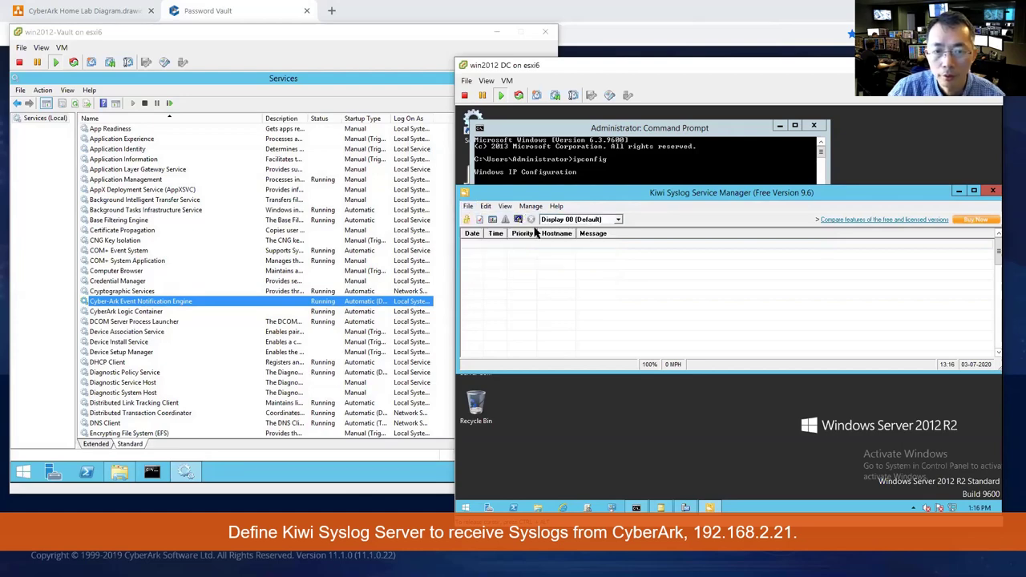
pyautogui.click(155, 473)
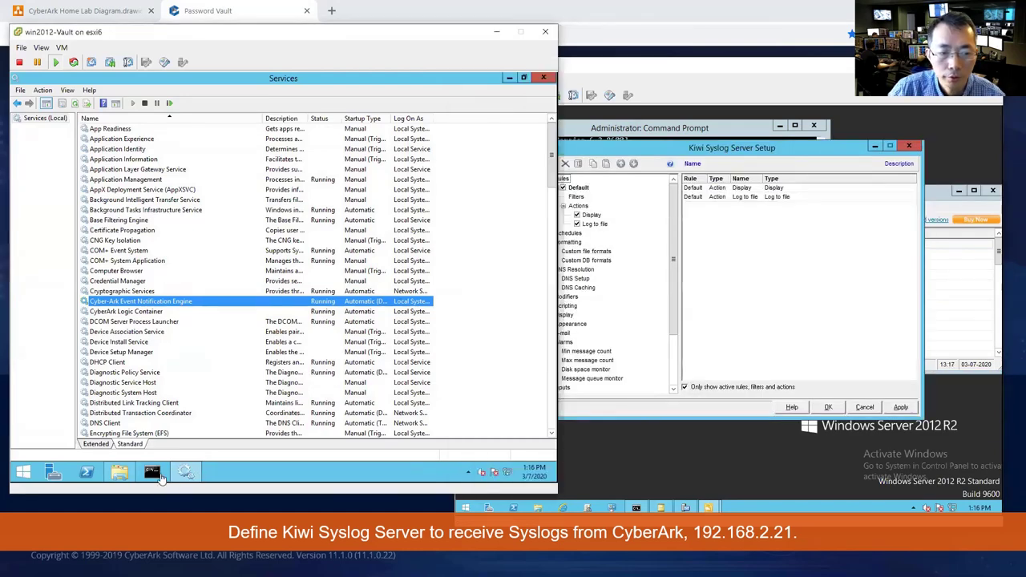
pyautogui.click(155, 473)
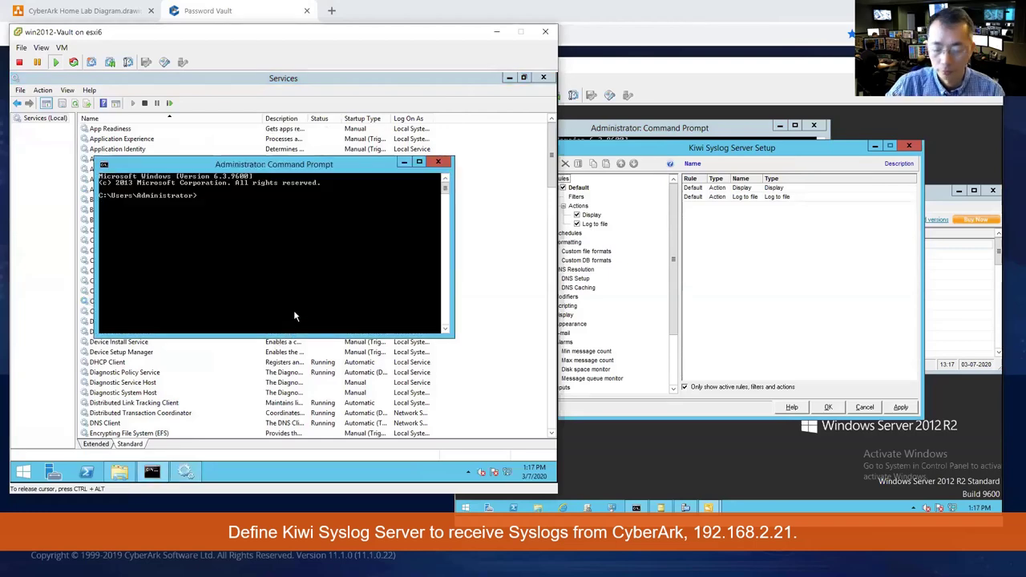
pyautogui.write('ipco')
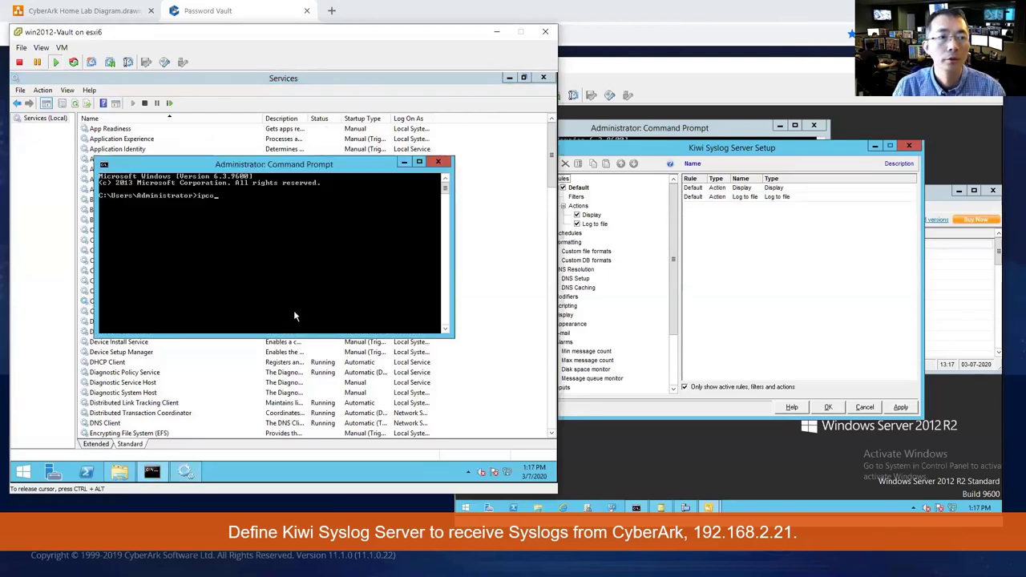
pyautogui.write('nfig')
pyautogui.press('Return')
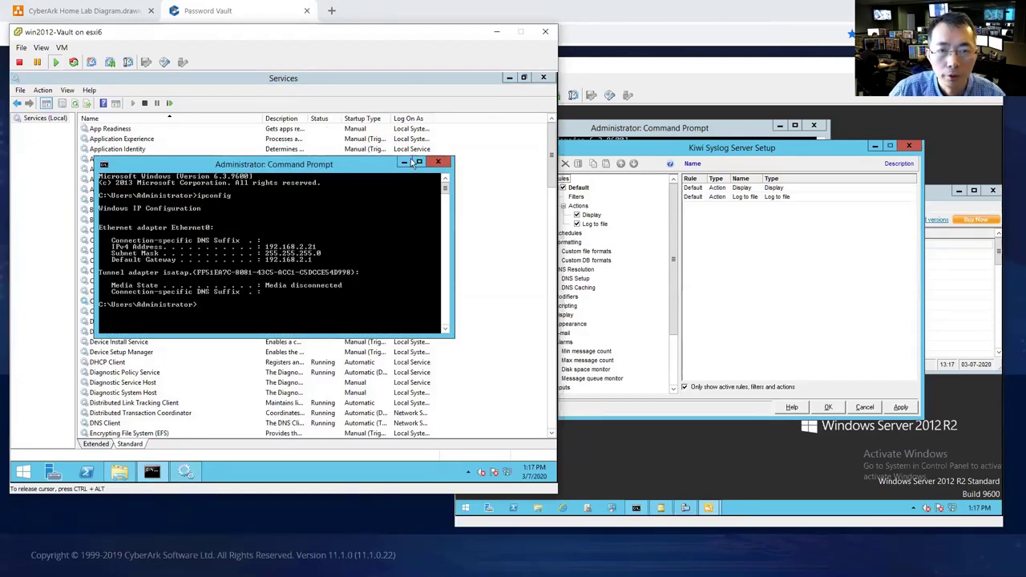
pyautogui.click(405, 163)
pyautogui.click(578, 305)
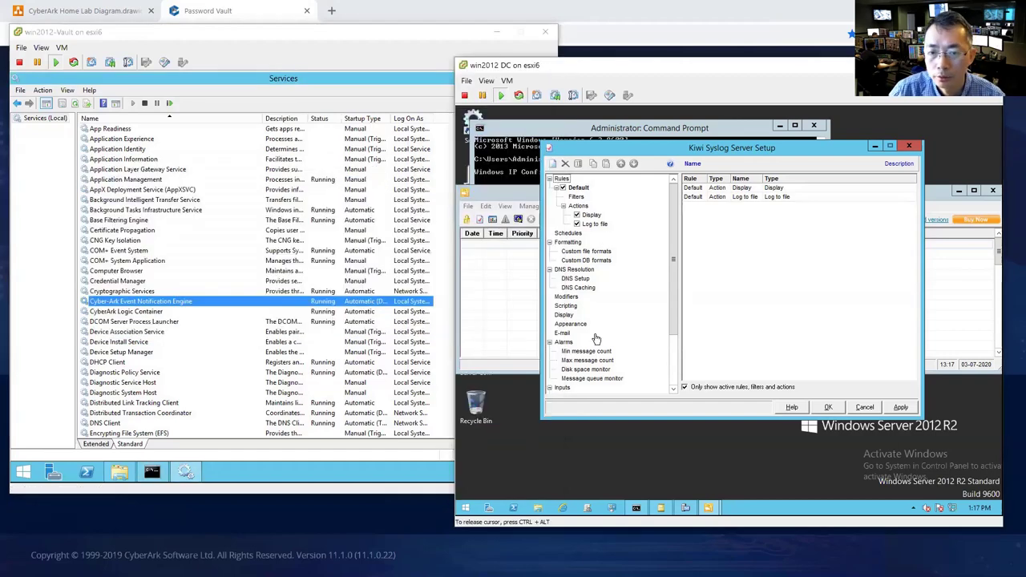
# - Add 192.168.2.21 as an allowed syslog input source and save the setup
pyautogui.click(608, 382)
pyautogui.click(562, 387)
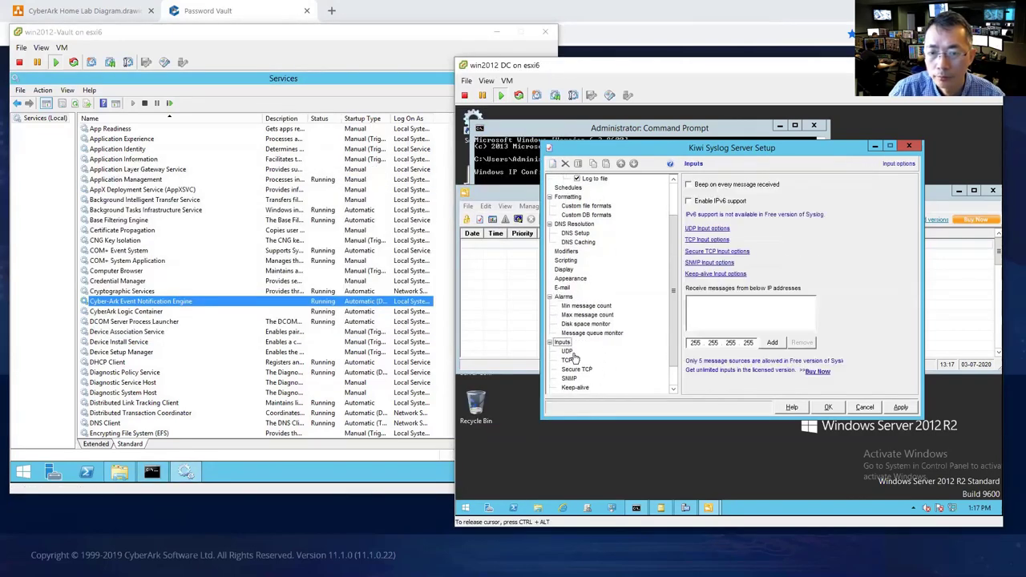
pyautogui.click(567, 351)
pyautogui.scroll(-1, 666, 350)
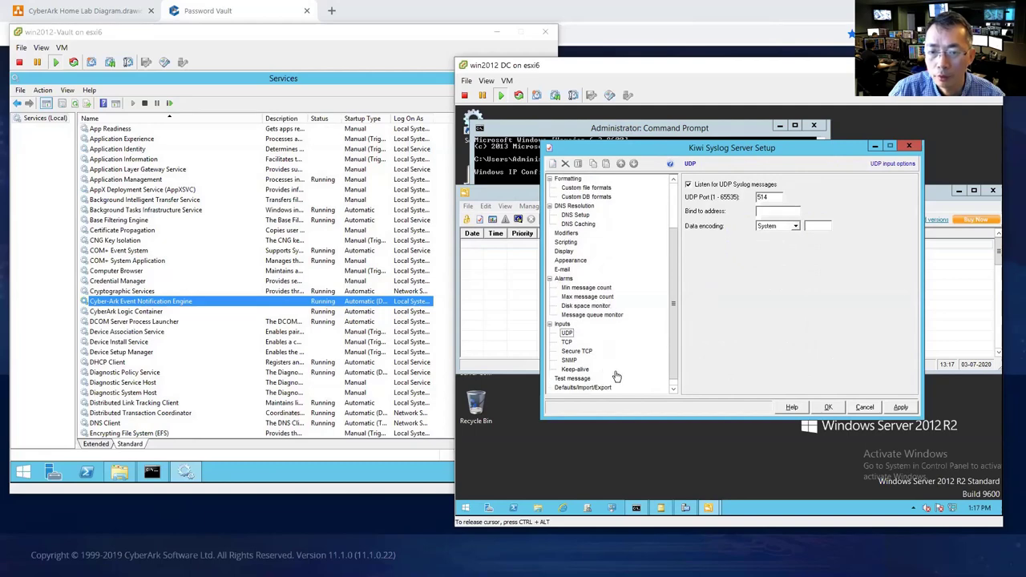
pyautogui.click(562, 324)
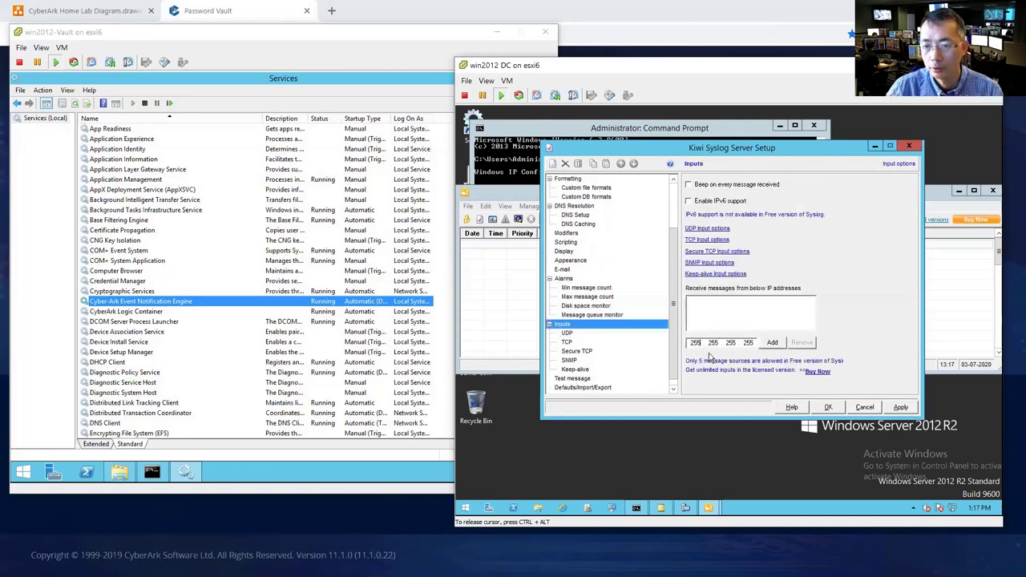
pyautogui.write('192.1')
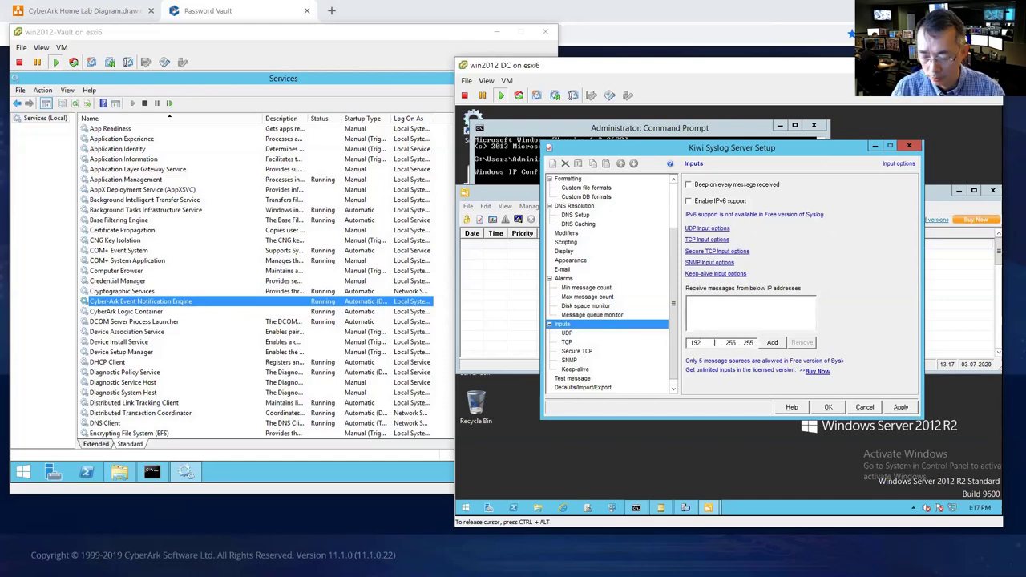
pyautogui.write('68.2.21')
pyautogui.click(772, 342)
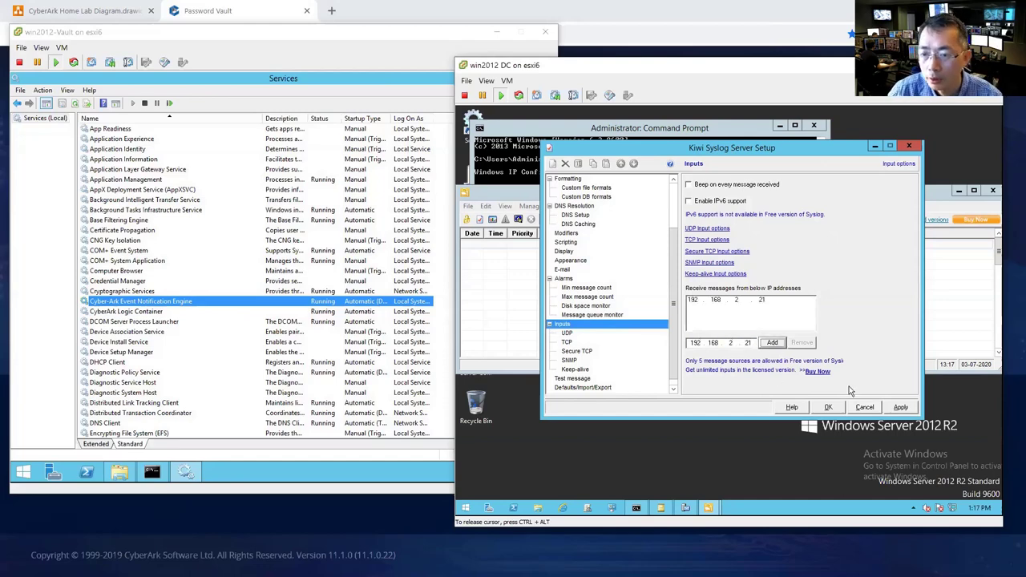
pyautogui.click(829, 407)
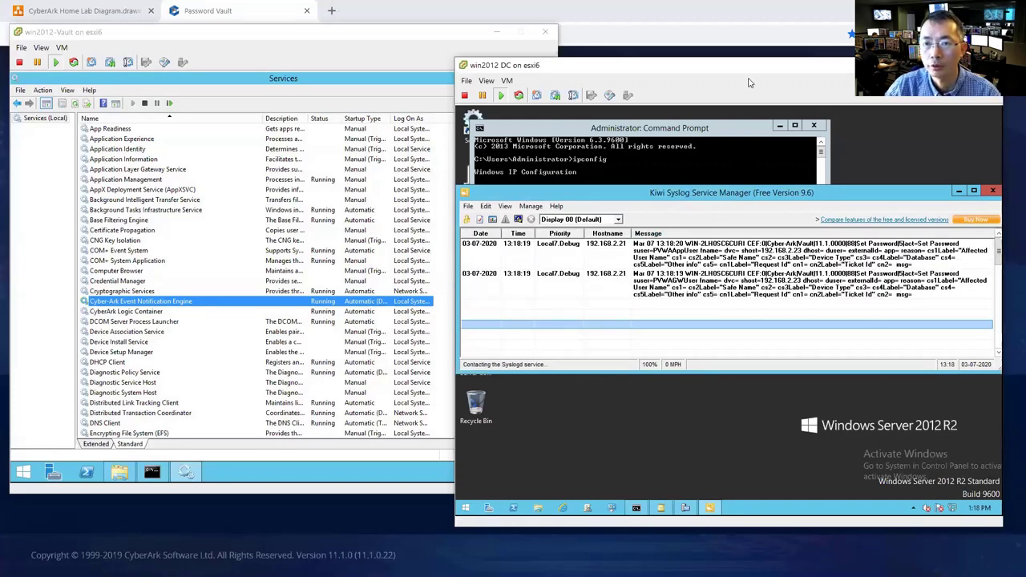
# - Choose CyberArk authentication on the Password Vault logon page
pyautogui.moveTo(735, 63); pyautogui.dragTo(622, 36)
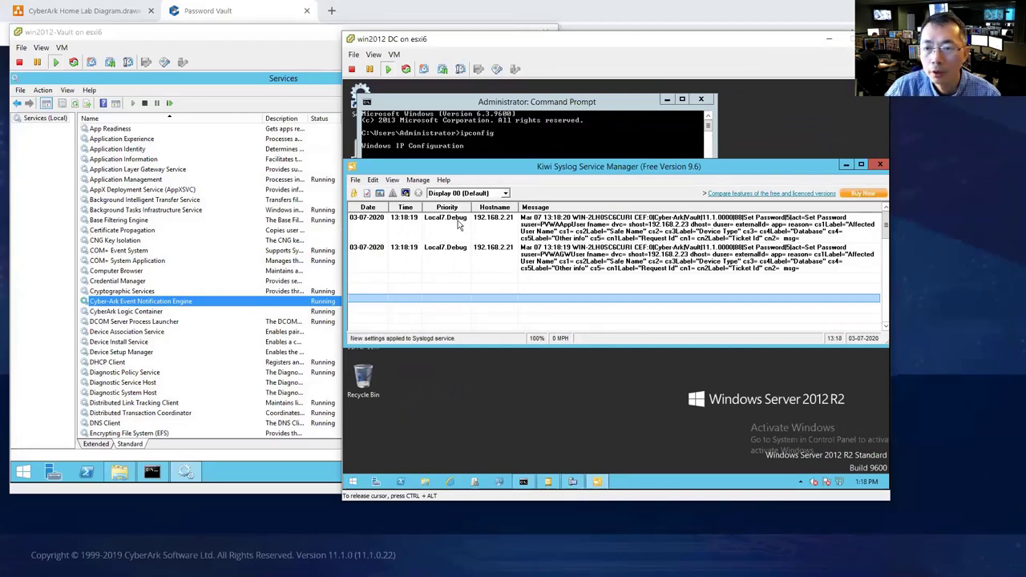
pyautogui.click(442, 503)
pyautogui.click(506, 460)
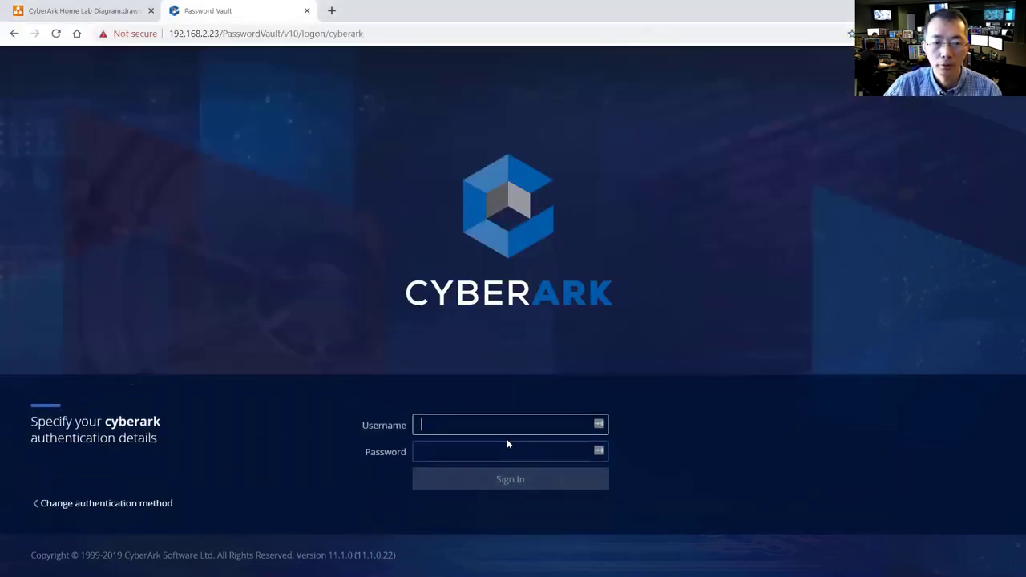
# - Sign in to CyberArk PVWA as administrator with the account password
pyautogui.write('administrator')
pyautogui.press('Tab')
pyautogui.write('*****')
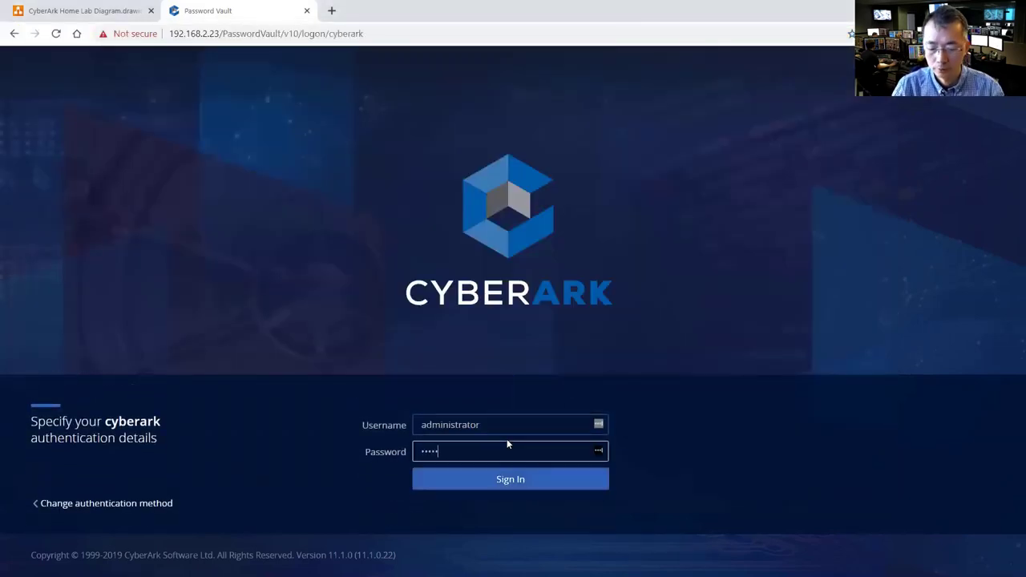
pyautogui.press('Return')
# - Review the new Kiwi Syslog entries, then return to the Vault server's Services window
pyautogui.hotkey('alt', 'Tab')
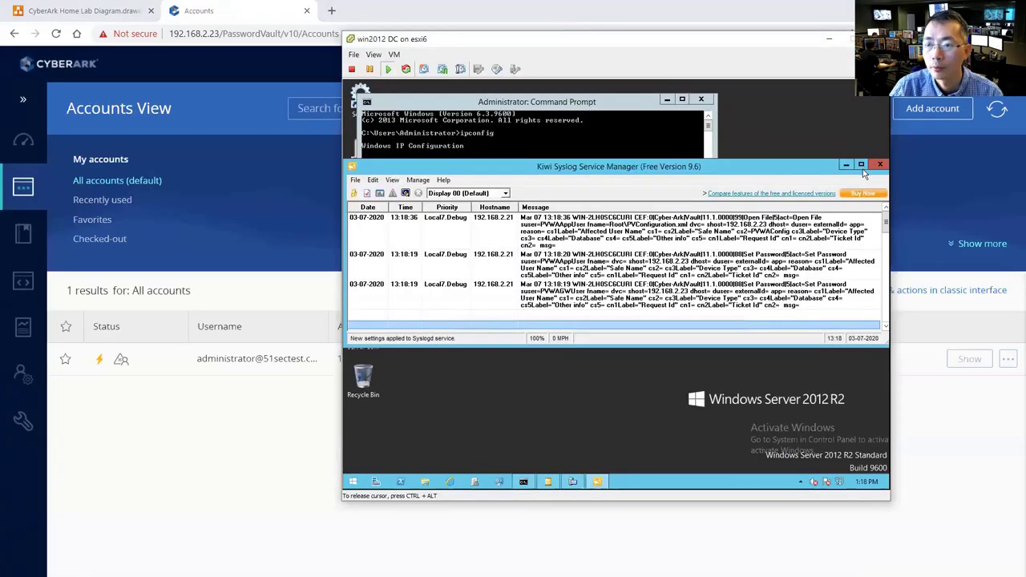
pyautogui.click(861, 166)
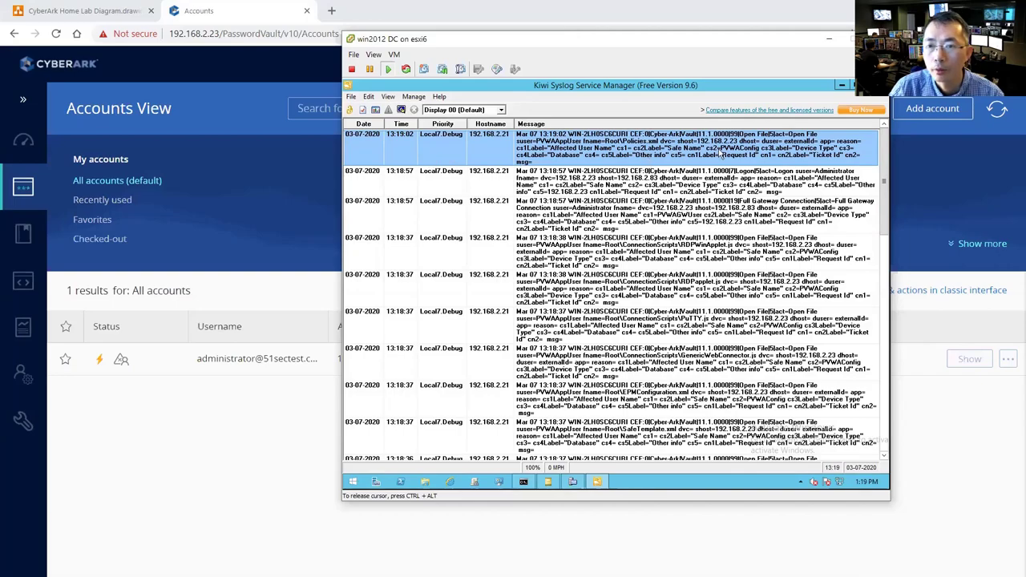
pyautogui.hotkey('ctrl', 'alt')
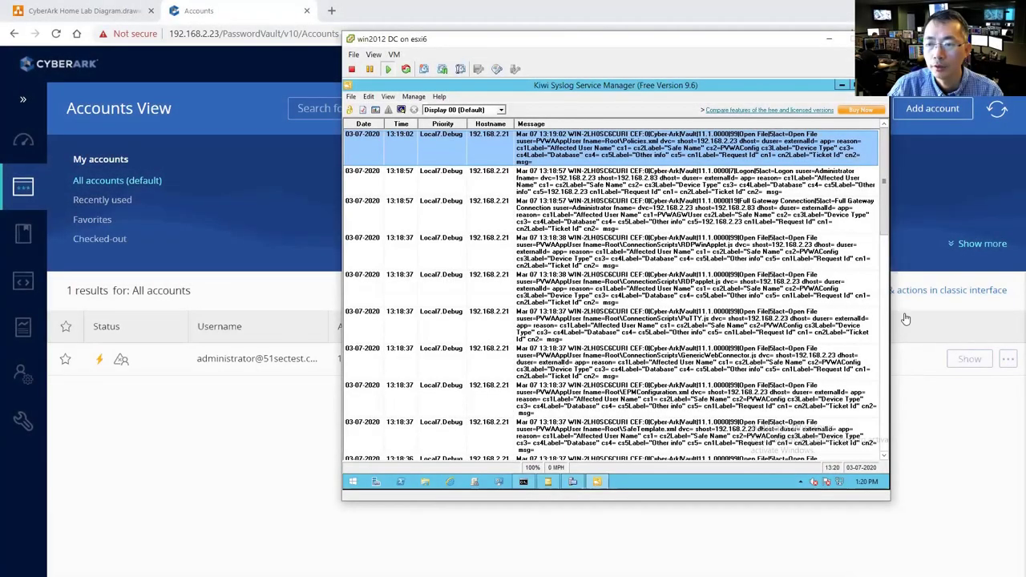
pyautogui.click(829, 39)
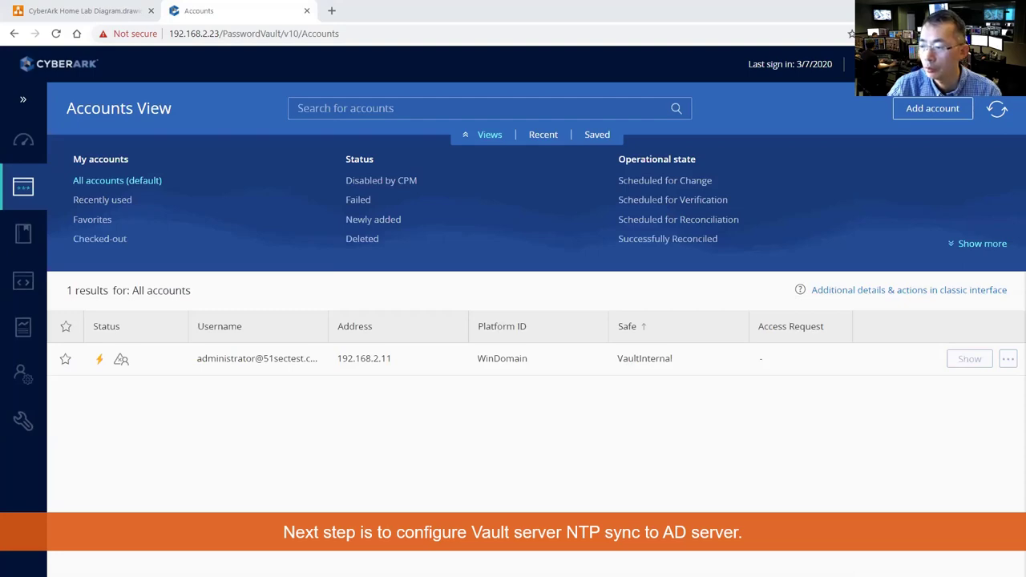
pyautogui.hotkey('alt', 'Tab')
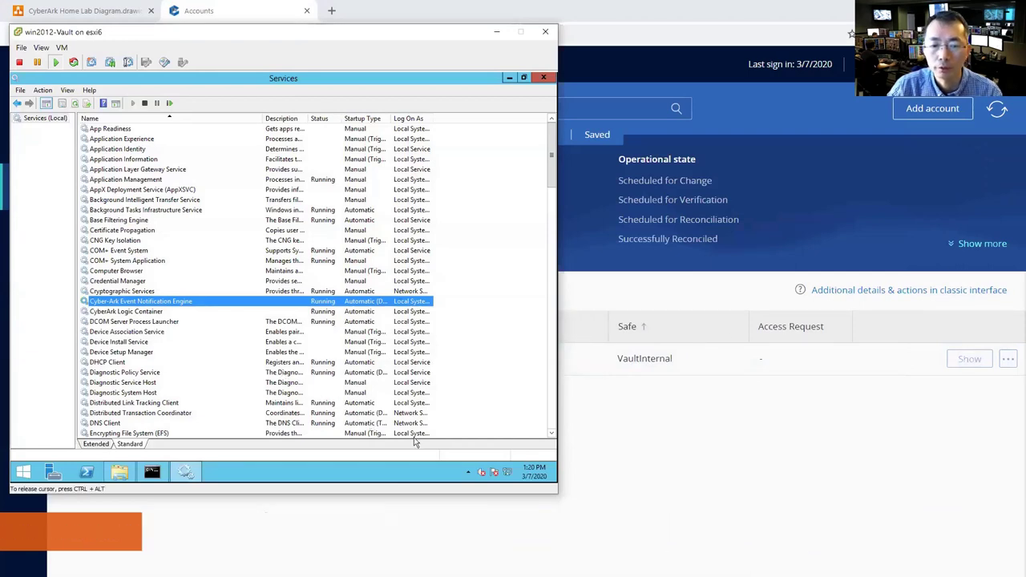
# - Close Services and the old Conf window, then browse to C:\Program Files (x86)\PrivateArk\Server\Conf
pyautogui.click(544, 77)
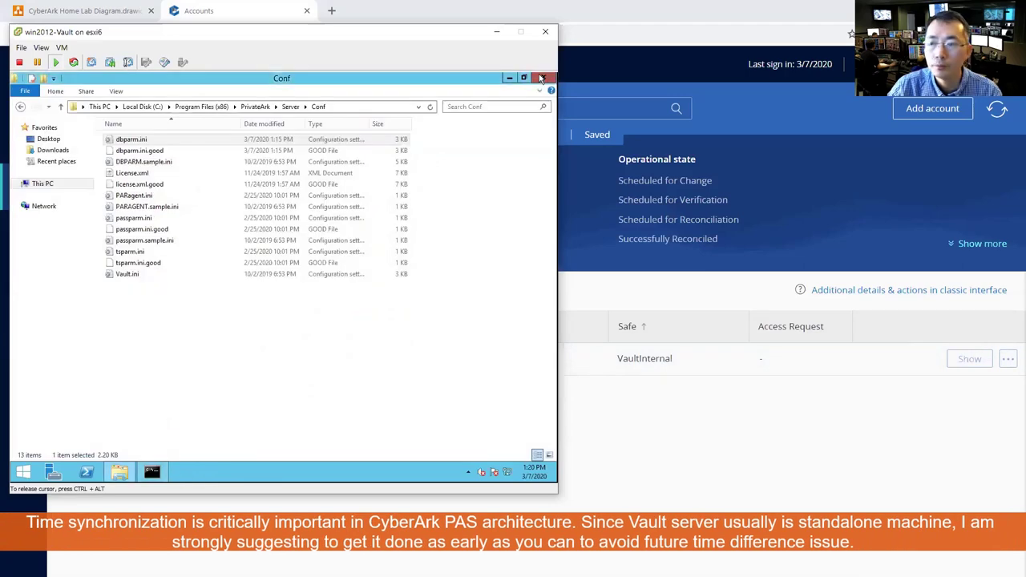
pyautogui.click(543, 77)
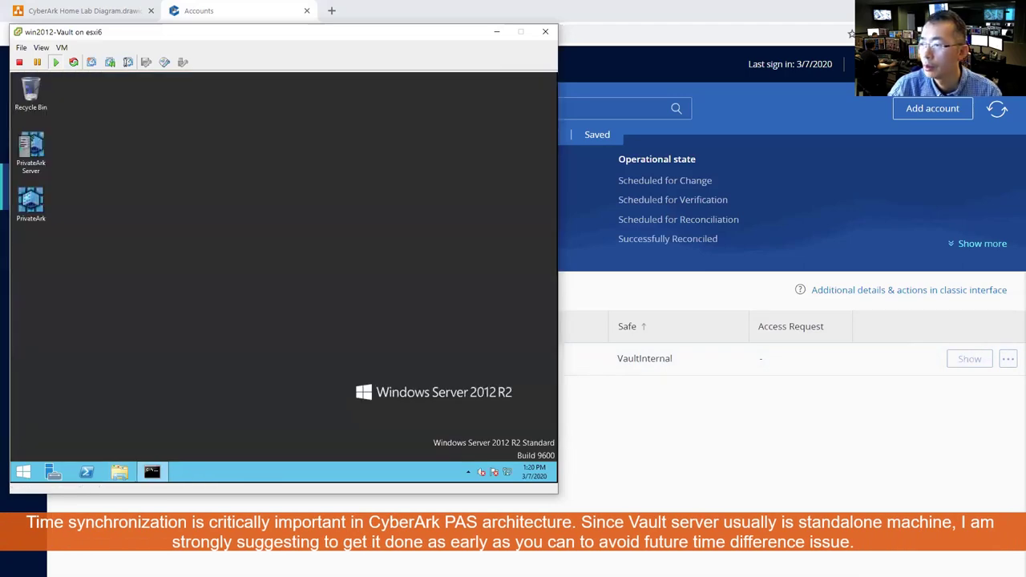
pyautogui.click(119, 472)
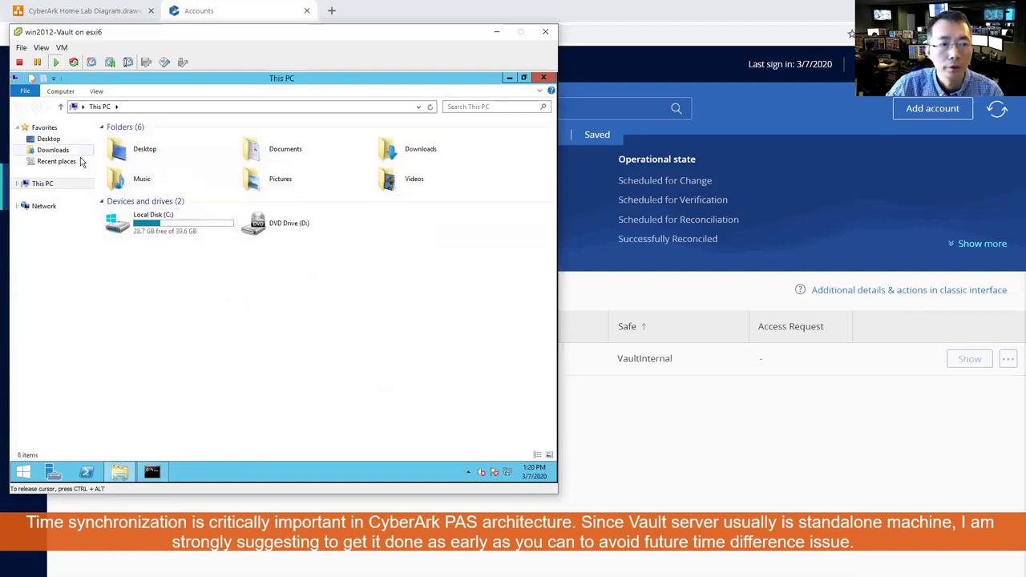
pyautogui.doubleClick(137, 228)
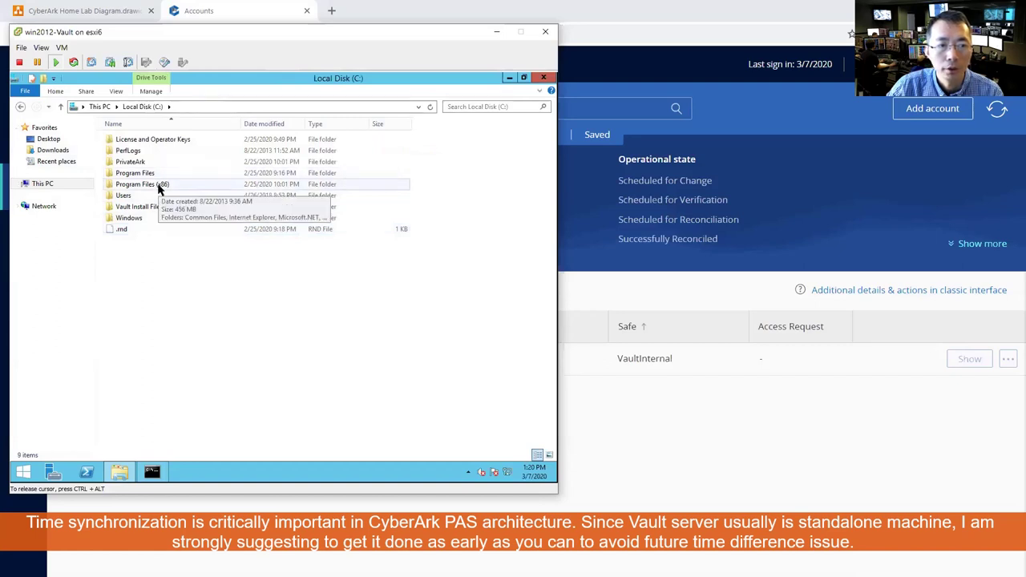
pyautogui.doubleClick(158, 186)
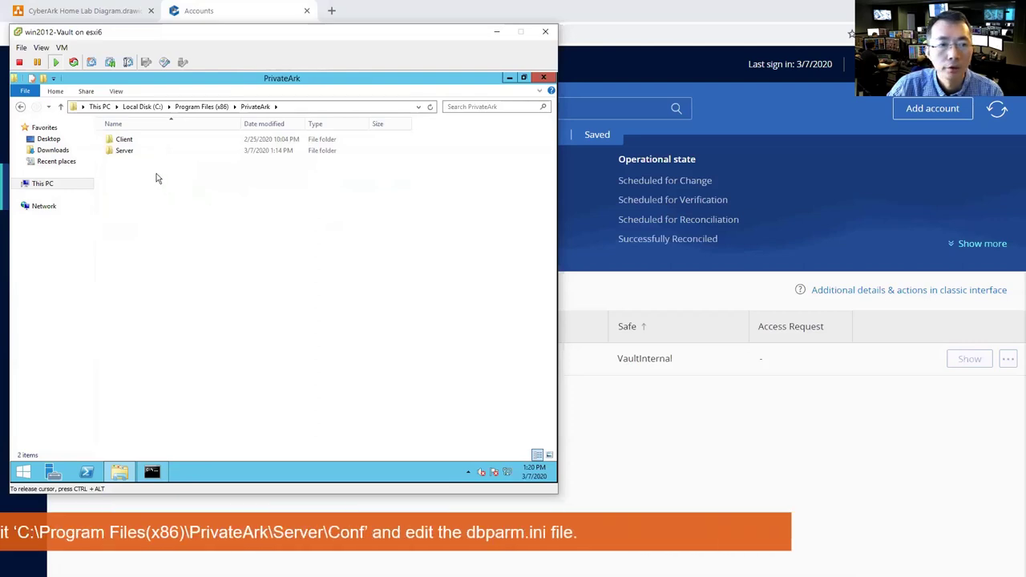
pyautogui.doubleClick(127, 151)
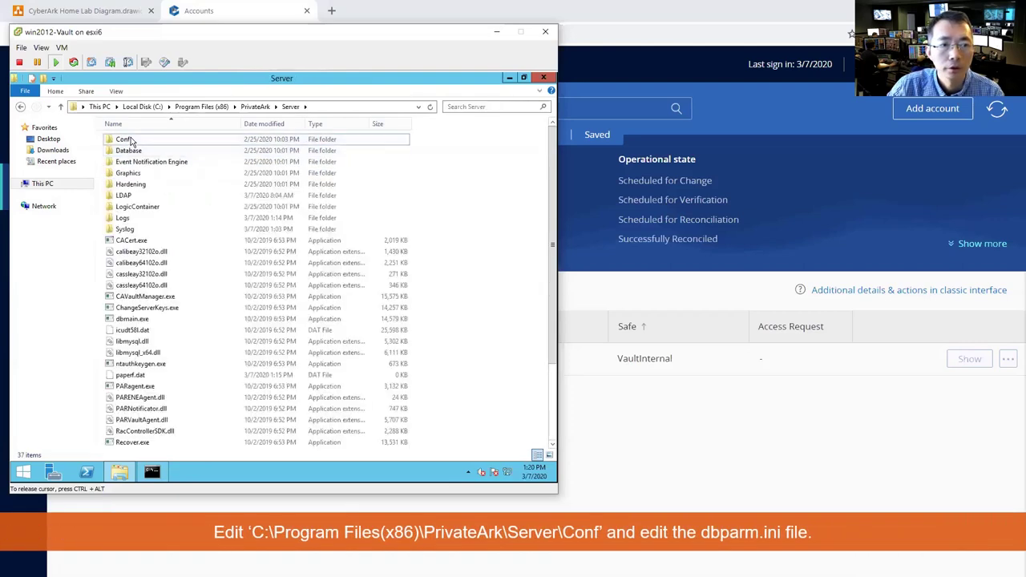
pyautogui.doubleClick(127, 140)
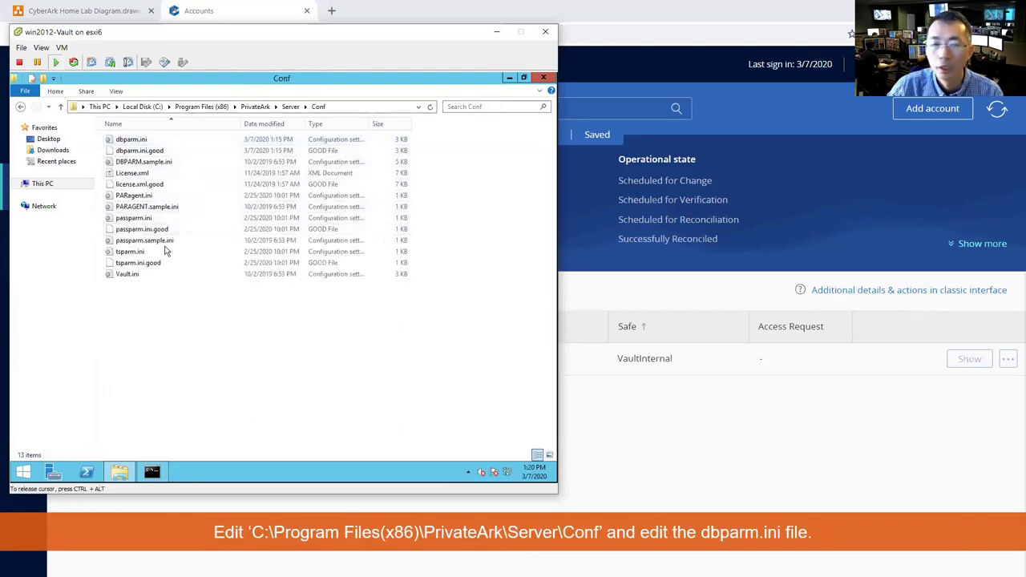
# - Open dbparm.ini in Notepad and go to the end of the file
pyautogui.doubleClick(133, 139)
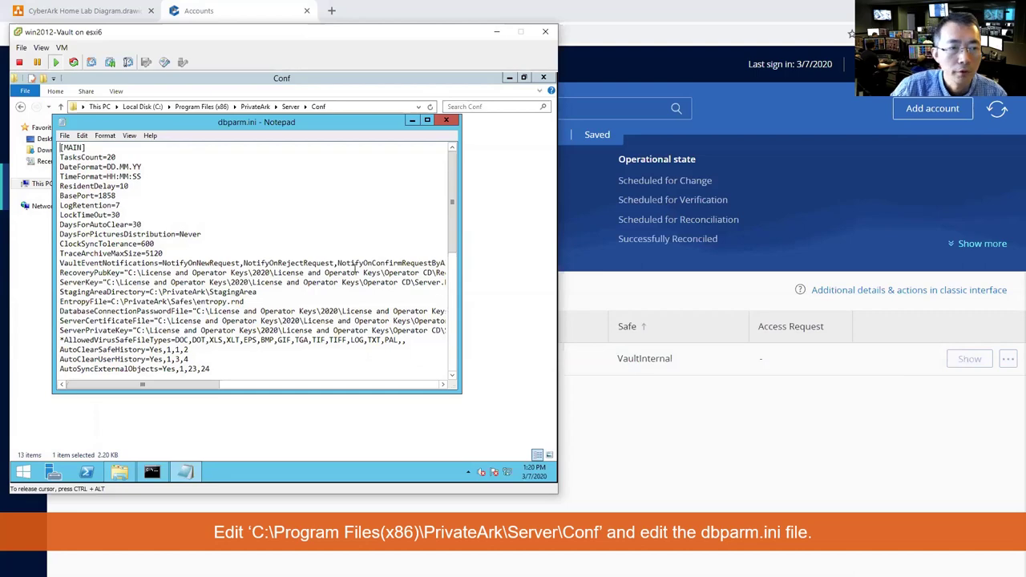
pyautogui.scroll(-8, 355, 269)
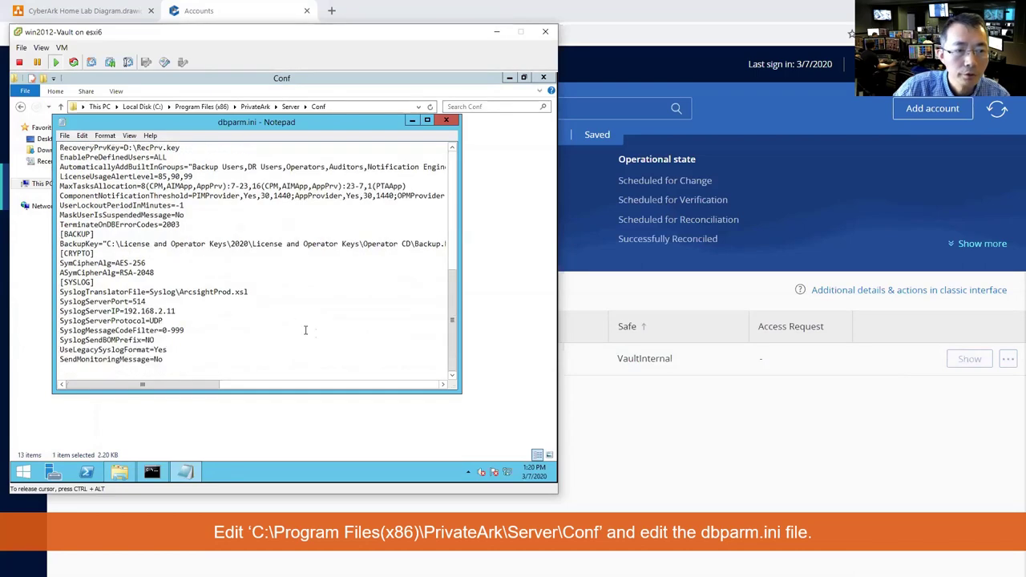
pyautogui.scroll(8, 185, 294)
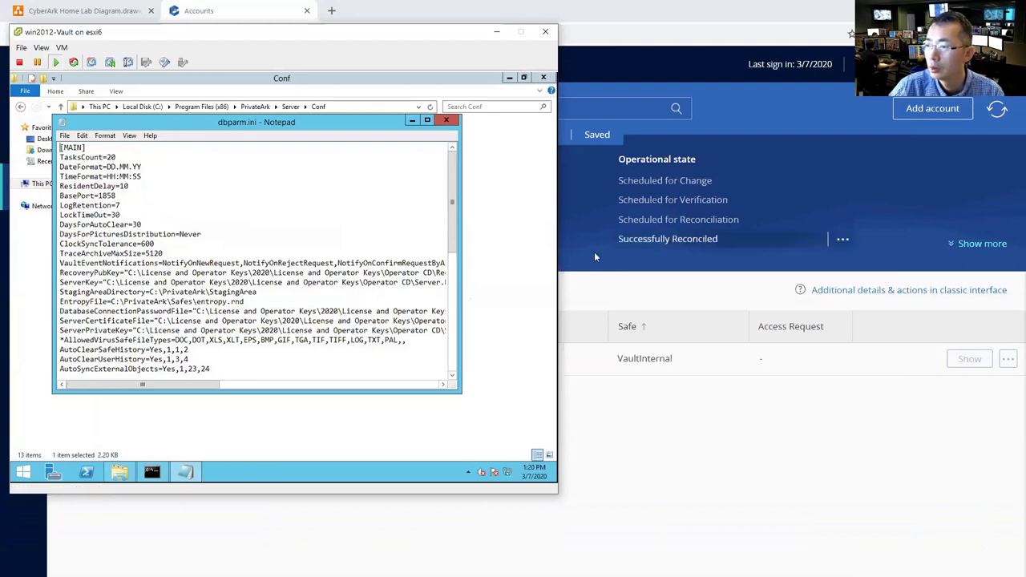
pyautogui.scroll(-4, 366, 320)
pyautogui.scroll(-5, 364, 327)
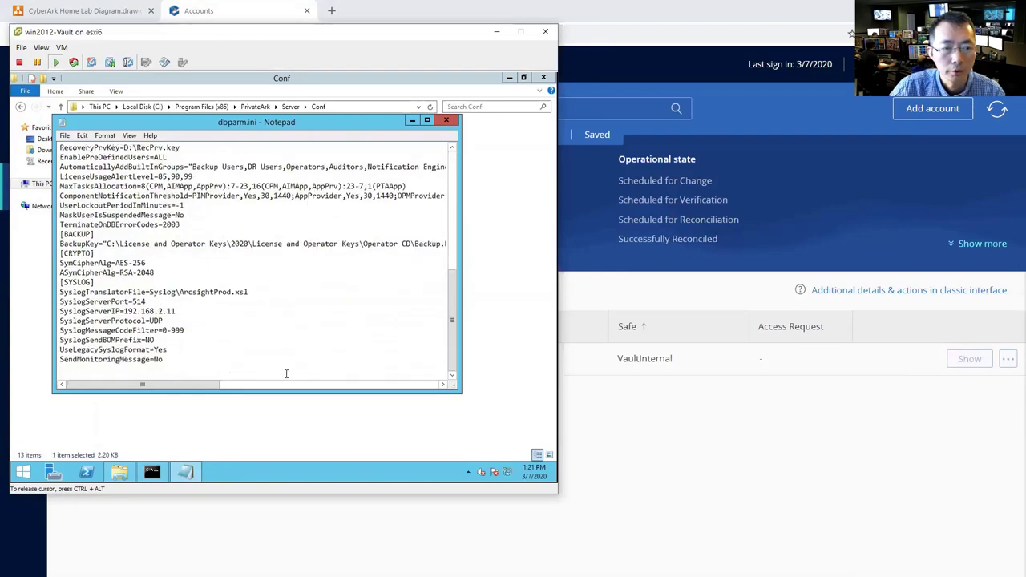
pyautogui.click(265, 385)
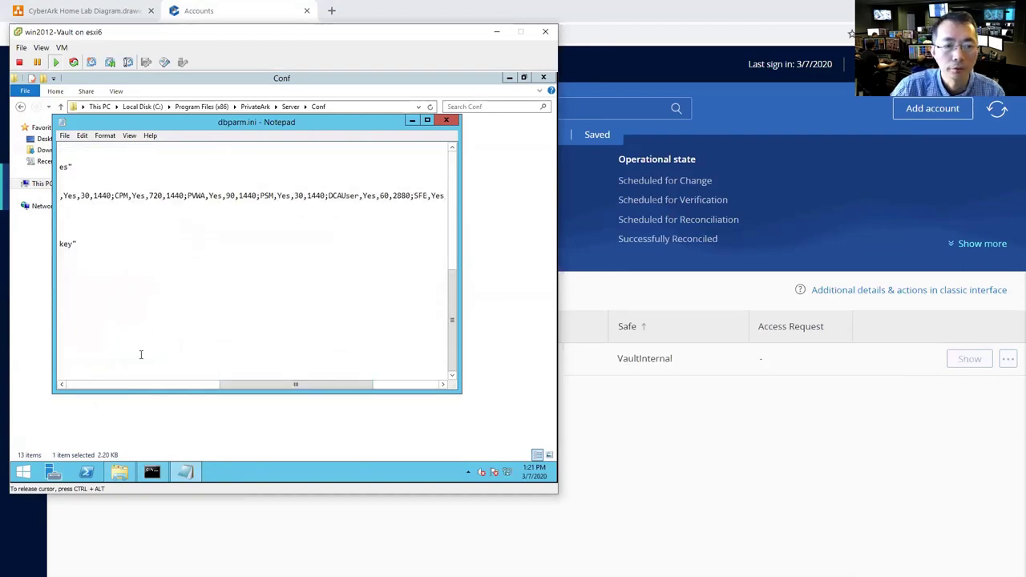
pyautogui.click(132, 385)
pyautogui.moveTo(235, 128); pyautogui.dragTo(293, 167)
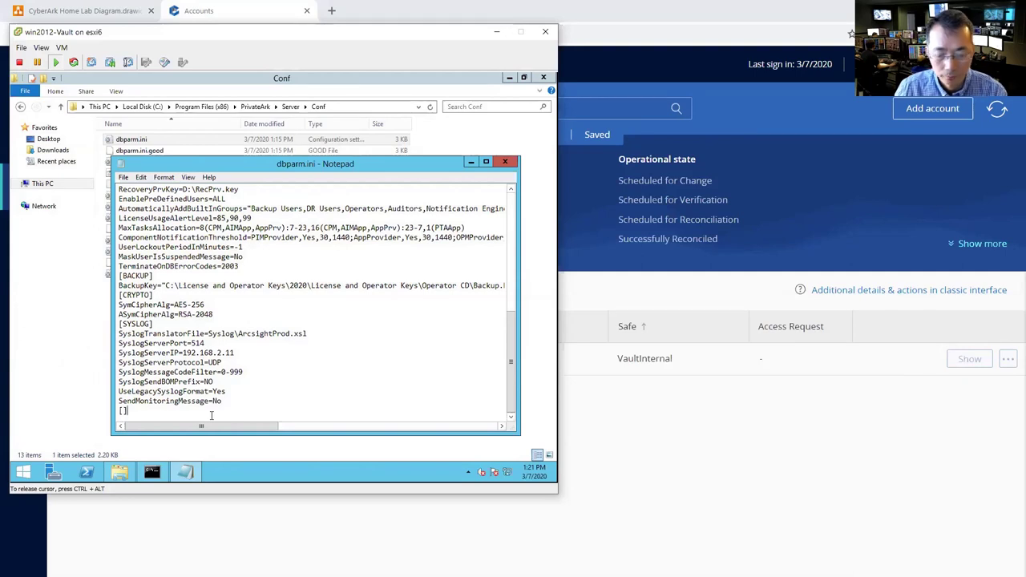
# - Add [NTP] with AllowNonStandardFWAddresses=[192.168.2.11],Yes,123:outbound/udp,123:inbound/udp, then close the file
pyautogui.write('NTP]')
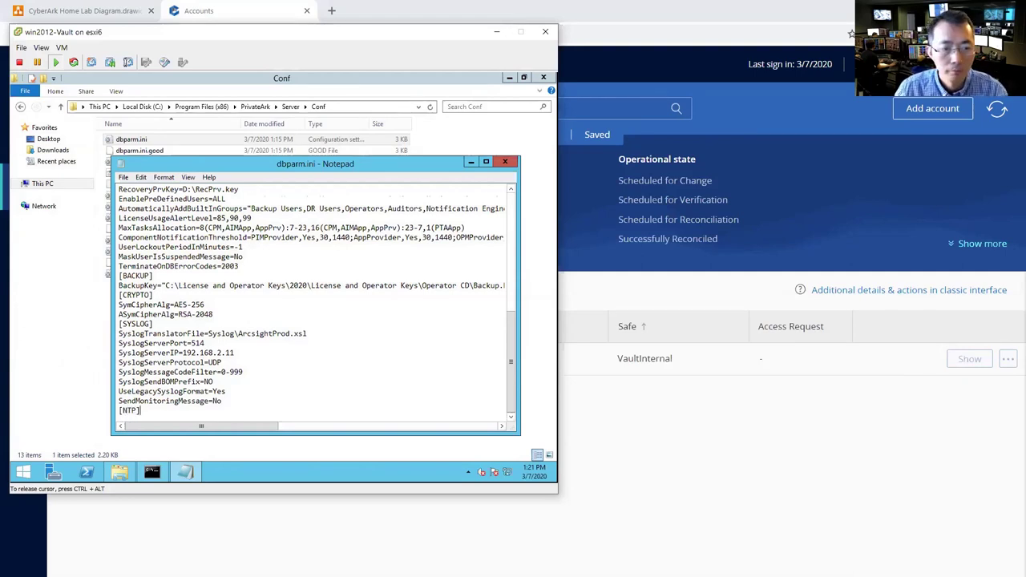
pyautogui.press('Return')
pyautogui.write('Allow')
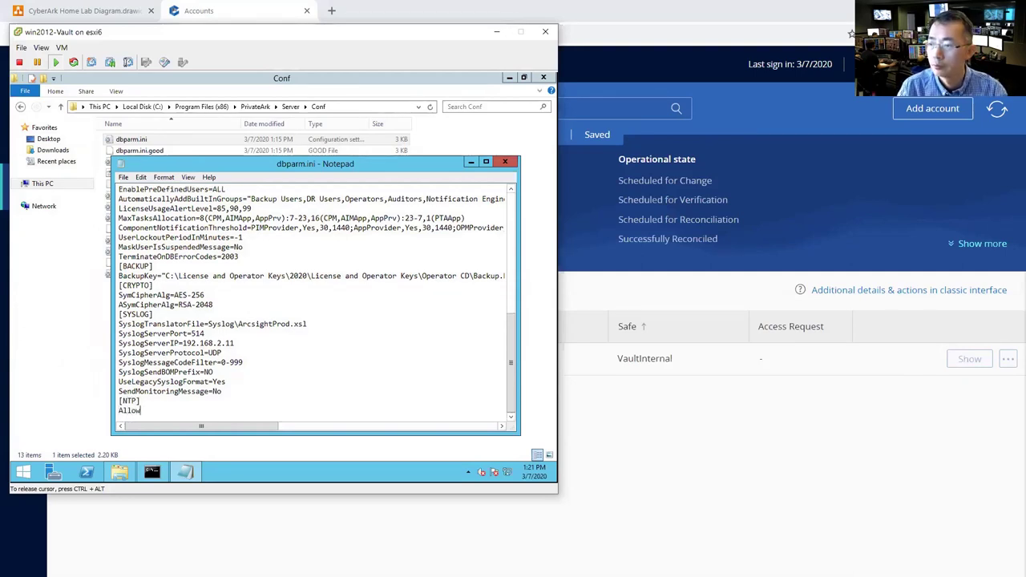
pyautogui.write('NonStandardF')
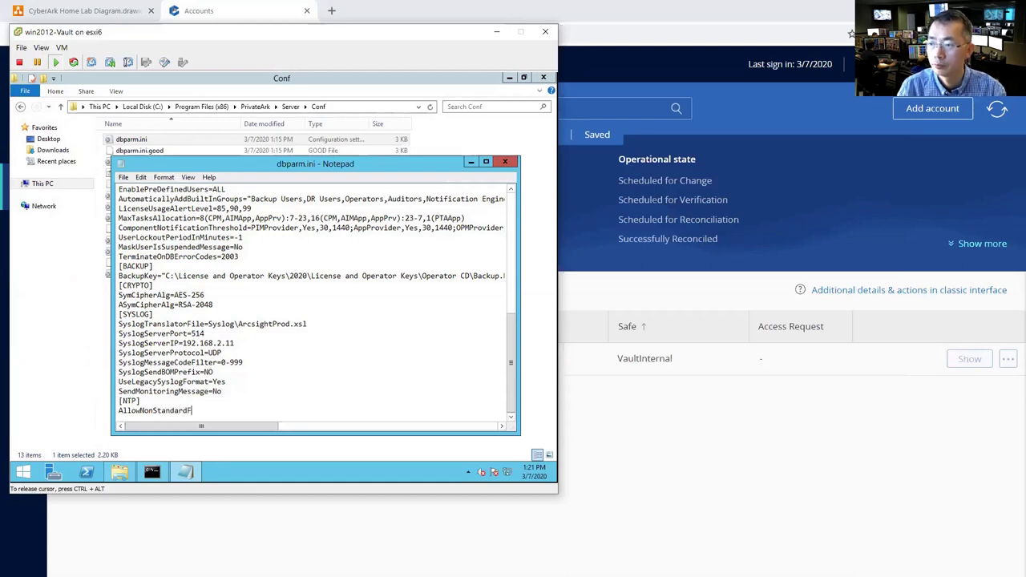
pyautogui.write('WAddresses=[1')
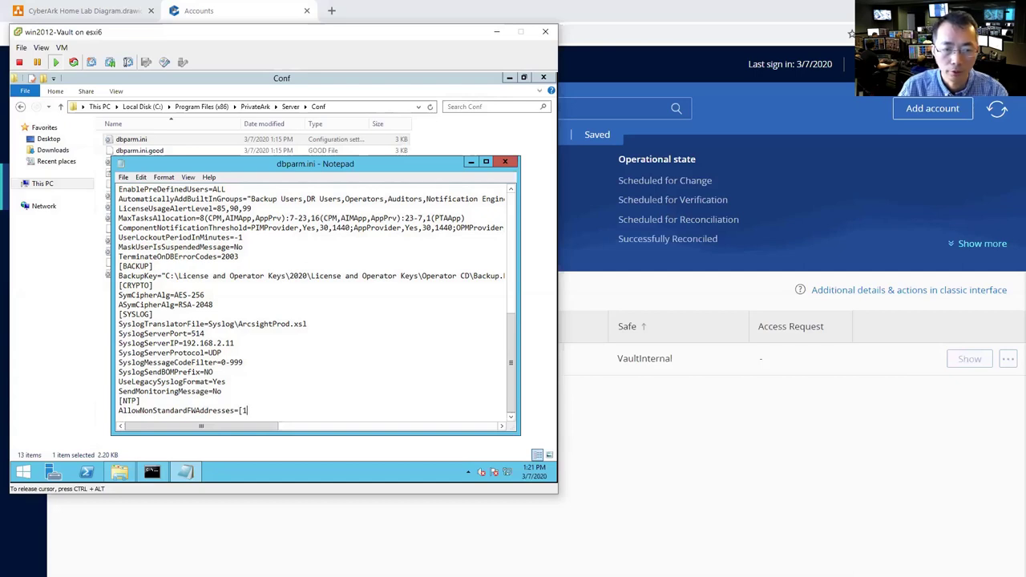
pyautogui.write('92.16')
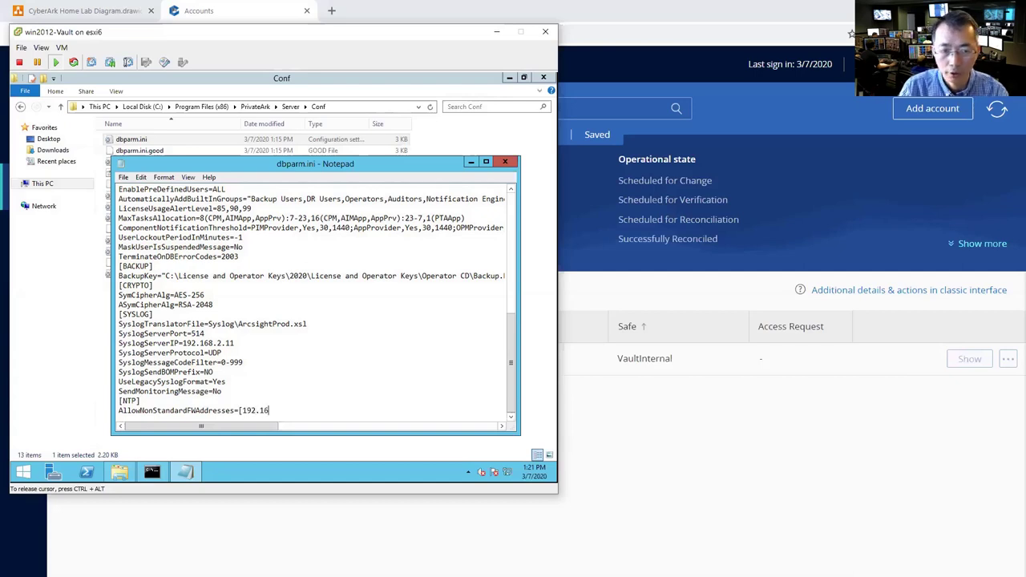
pyautogui.write('8.2.11],Ye')
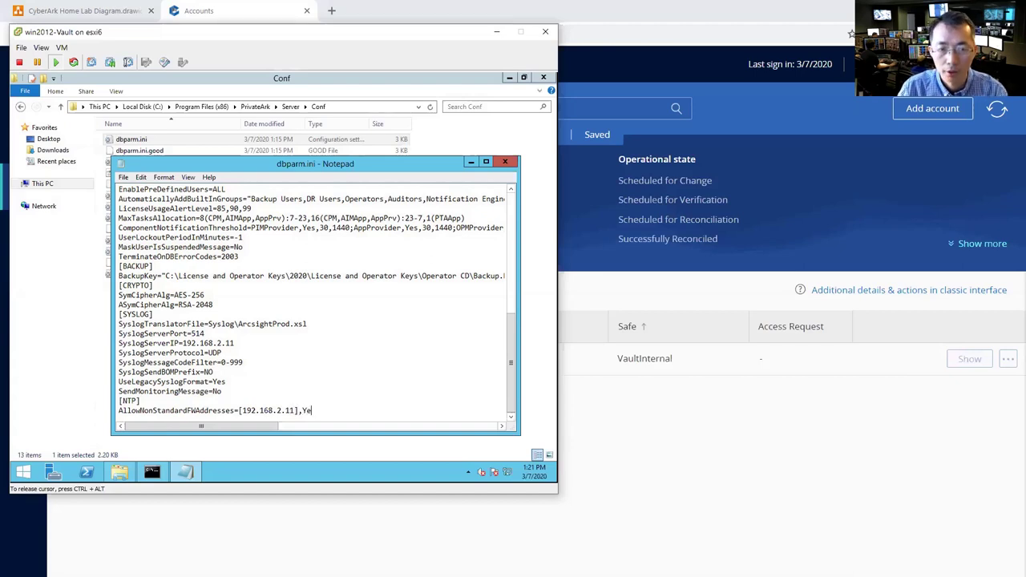
pyautogui.write('s,123:')
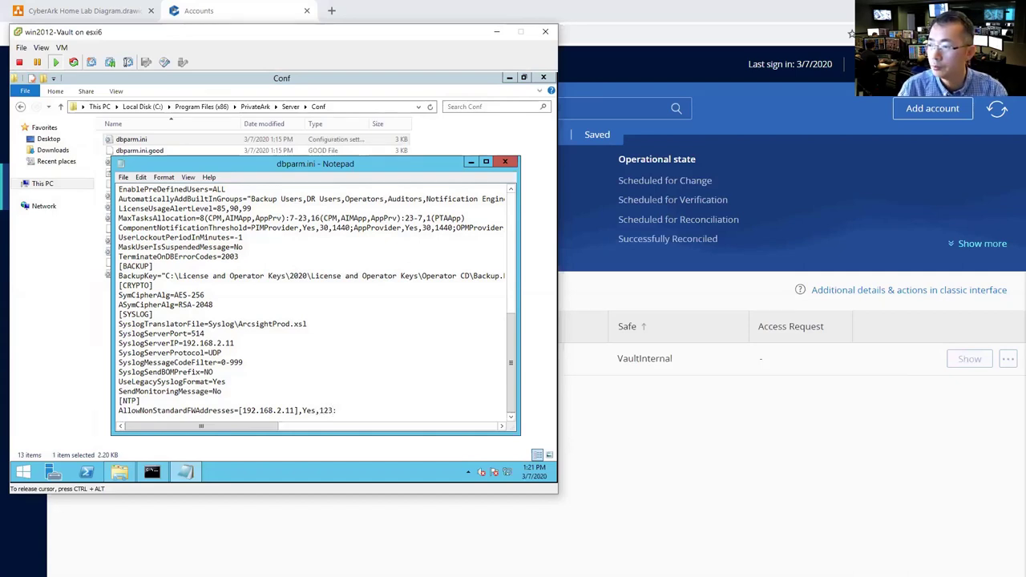
pyautogui.write('outbound/udp,123:inbound/udp')
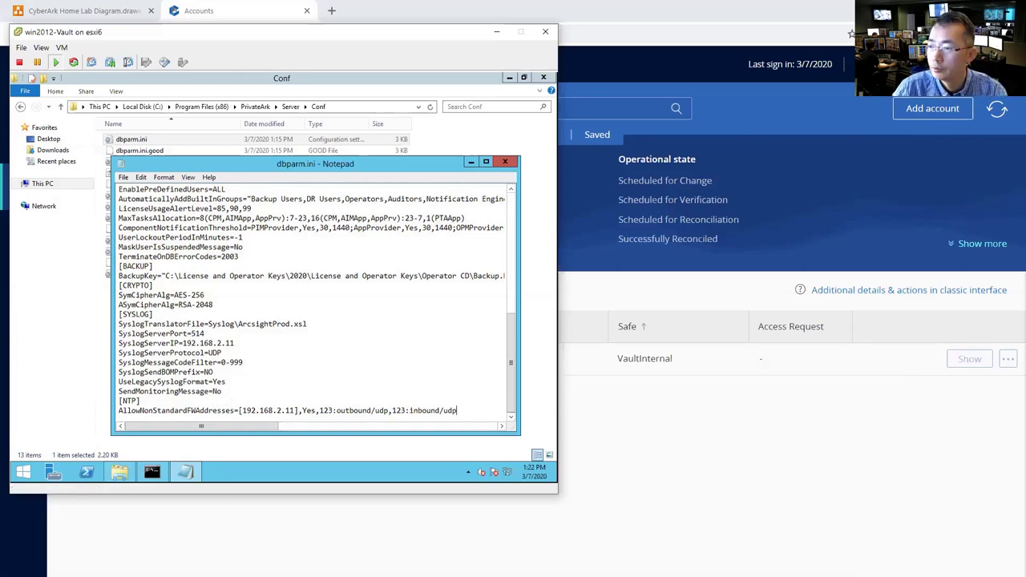
pyautogui.click(505, 161)
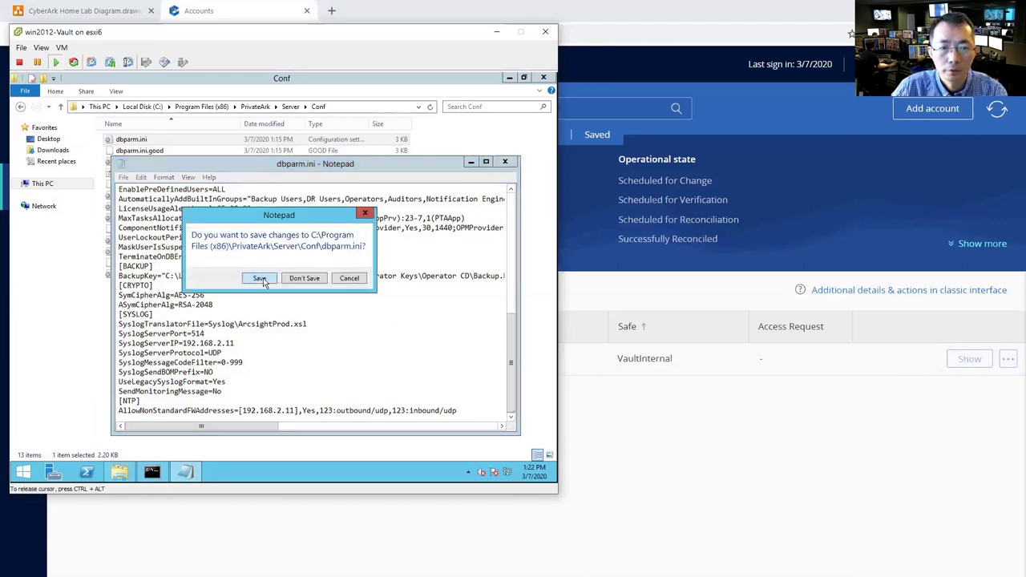
# - Save the dbparm.ini changes and open the Services console
pyautogui.click(259, 278)
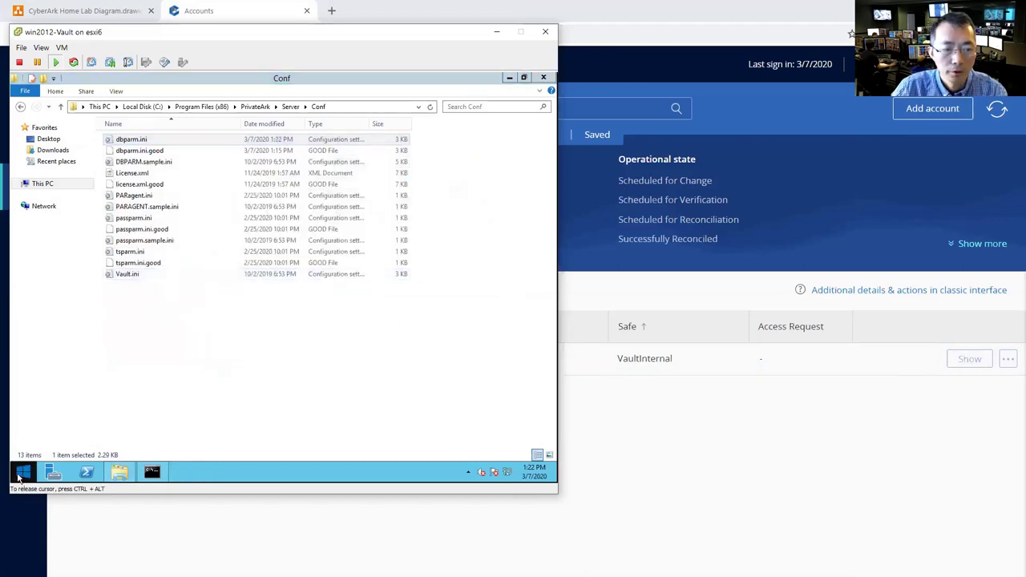
pyautogui.rightClick(18, 476)
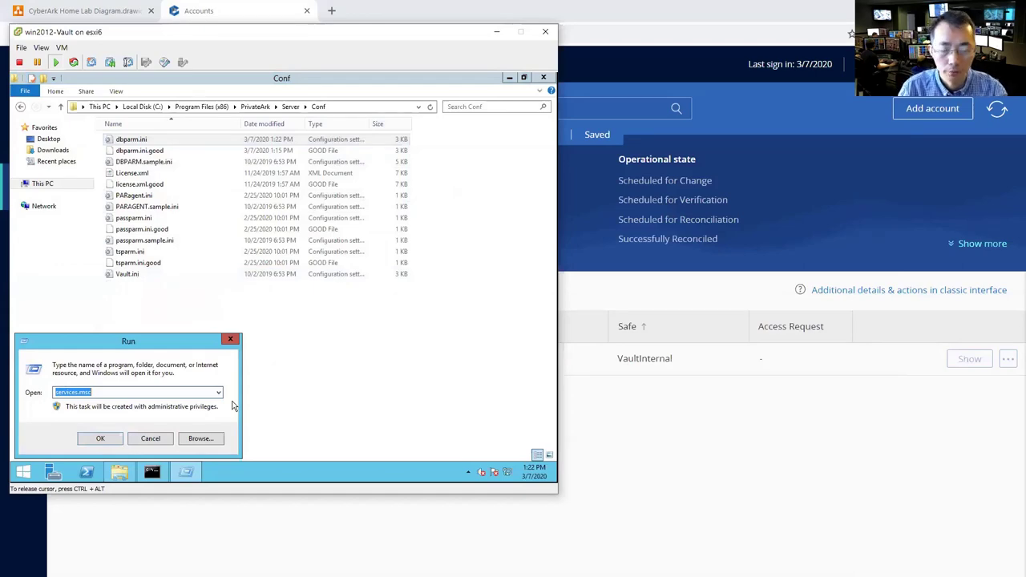
pyautogui.press('Return')
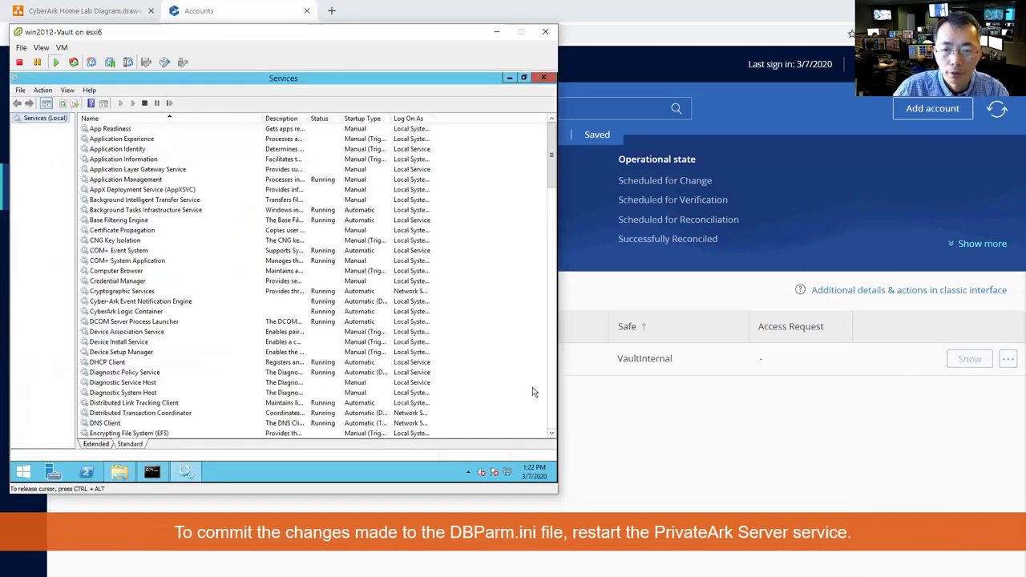
pyautogui.doubleClick(551, 392)
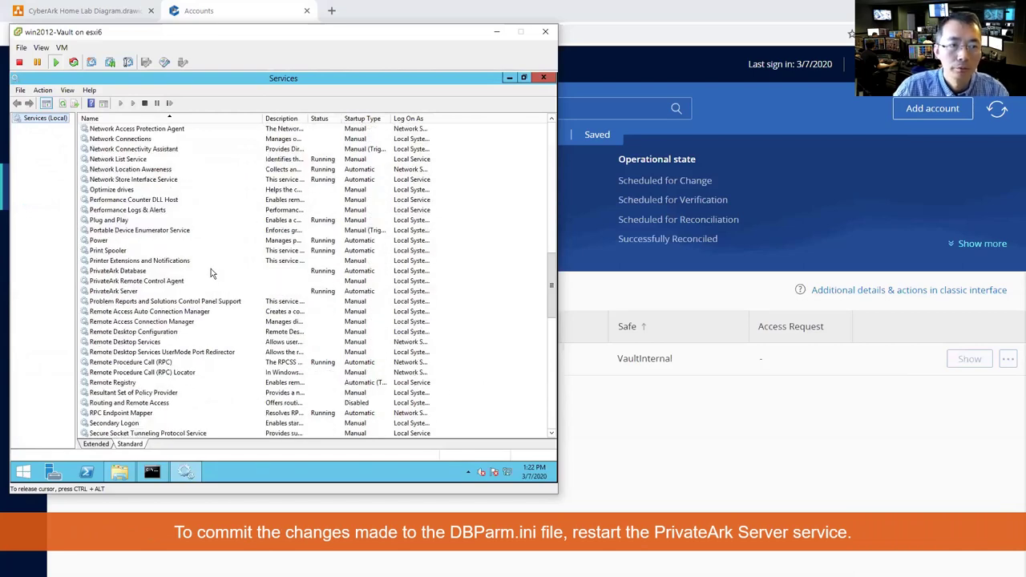
# - Restart the PrivateArk Server service along with its dependent notification service
pyautogui.click(157, 291)
pyautogui.rightClick(157, 293)
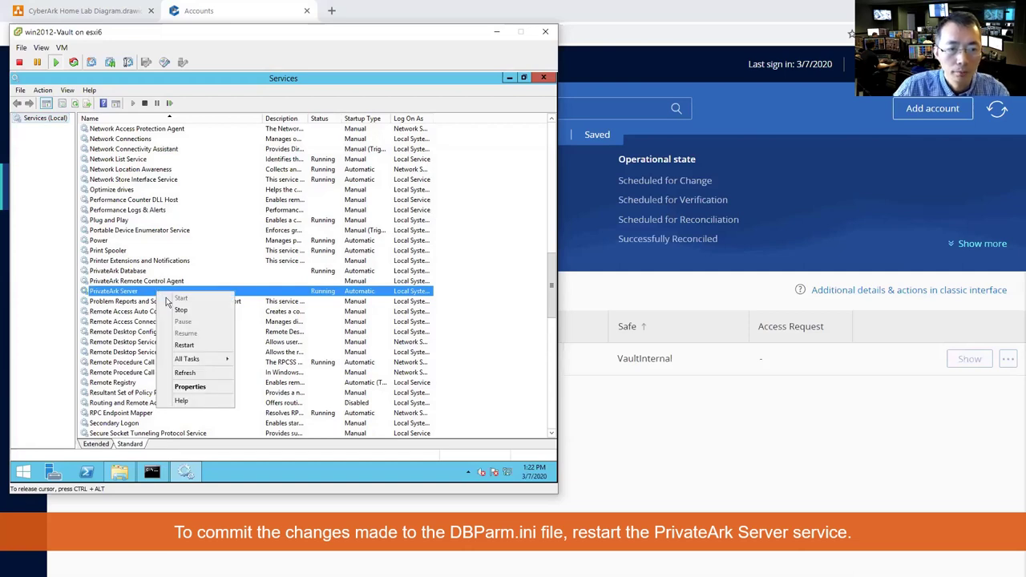
pyautogui.click(196, 345)
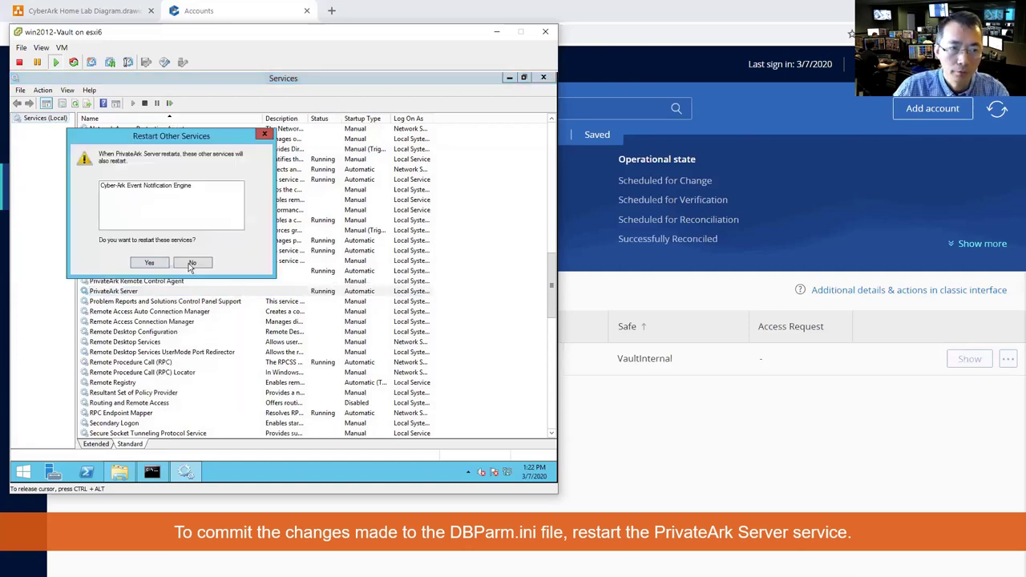
pyautogui.click(158, 262)
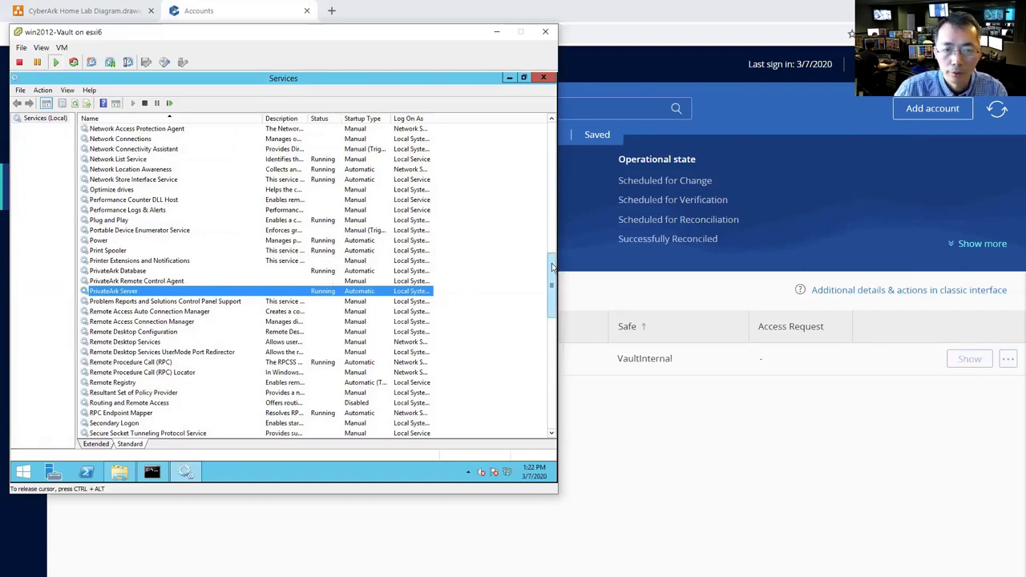
# - Scroll the services list, then switch to the domain controller's Kiwi Syslog viewer
pyautogui.scroll(-1, 551, 267)
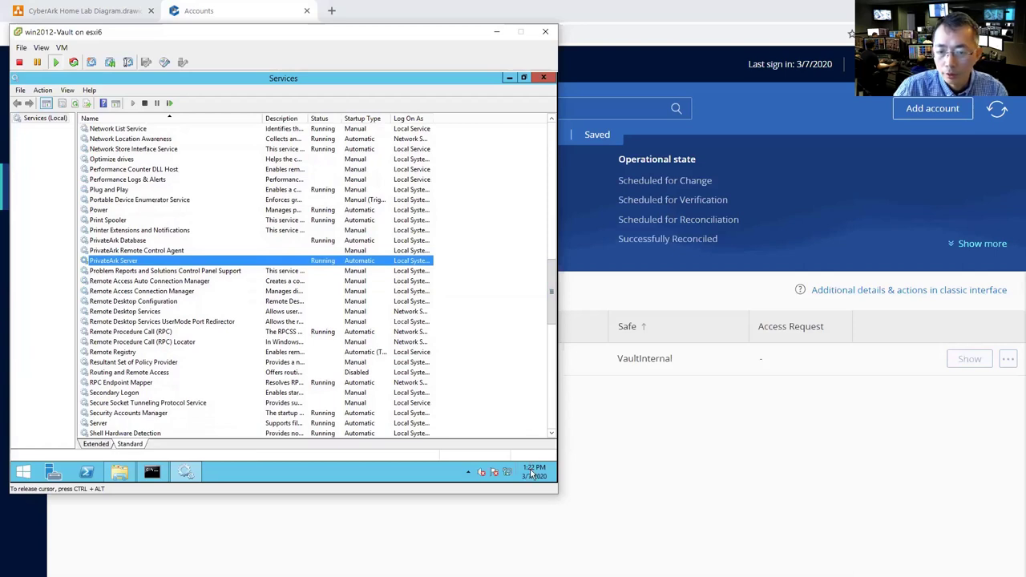
pyautogui.moveTo(533, 475)
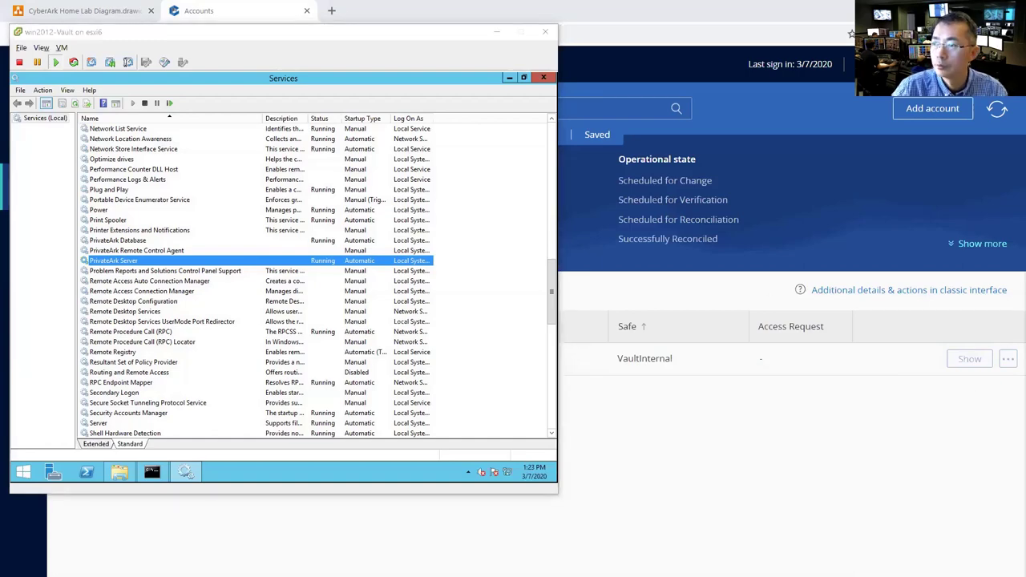
pyautogui.hotkey('alt', 'Tab')
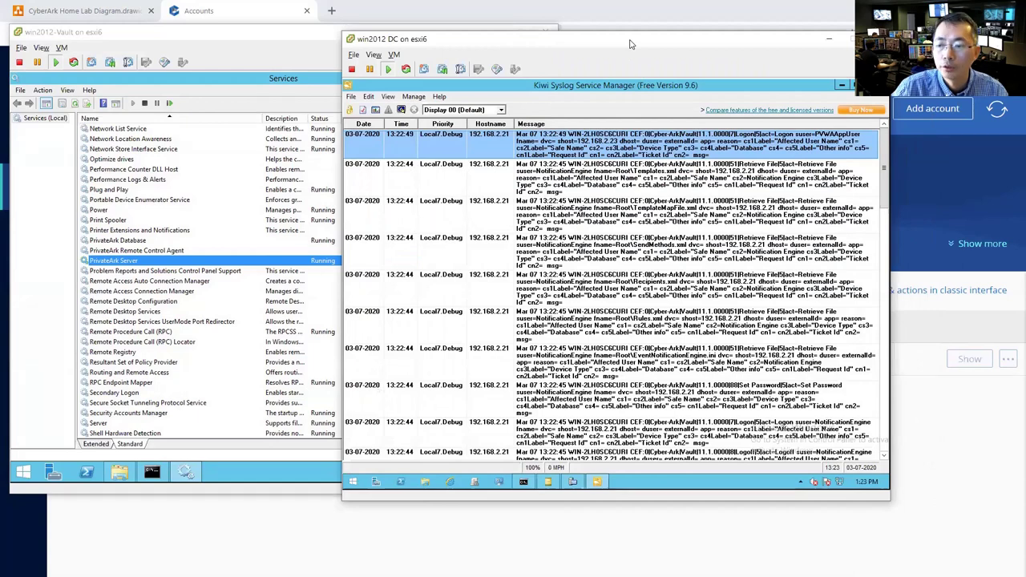
# - Bring the Vault VM forward and open its Date and Time settings
pyautogui.moveTo(630, 44); pyautogui.dragTo(724, 82)
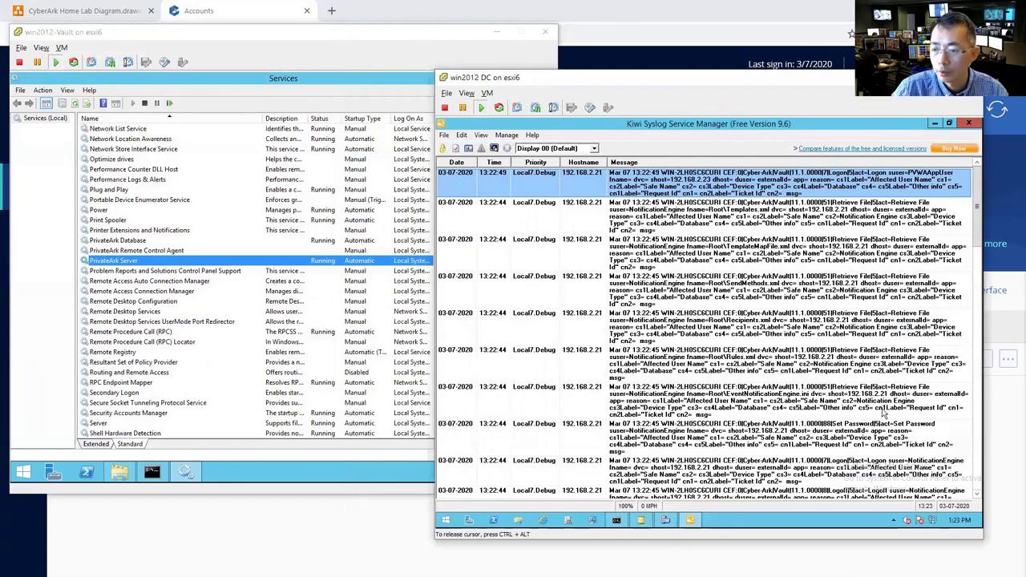
pyautogui.click(384, 476)
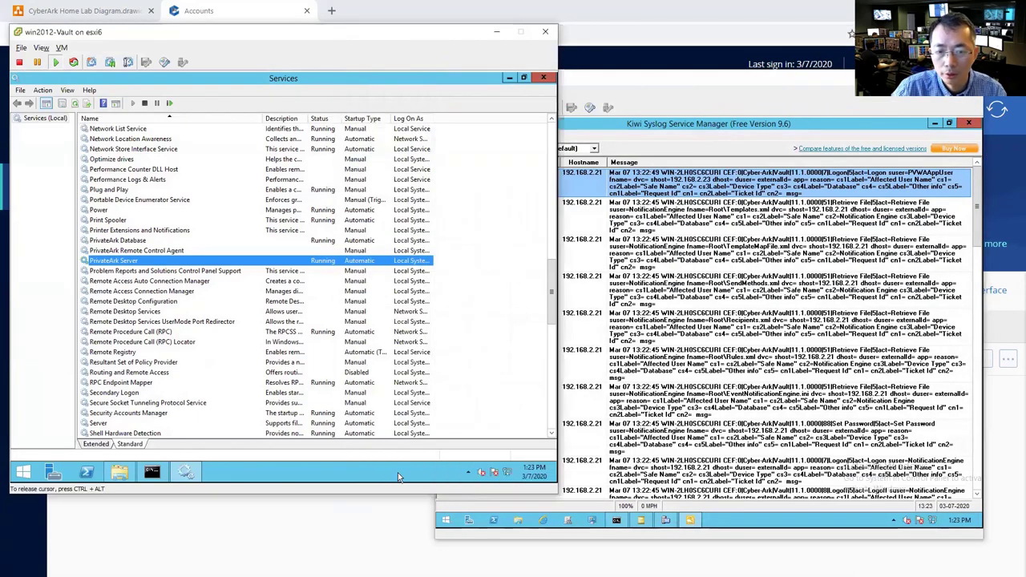
pyautogui.click(531, 473)
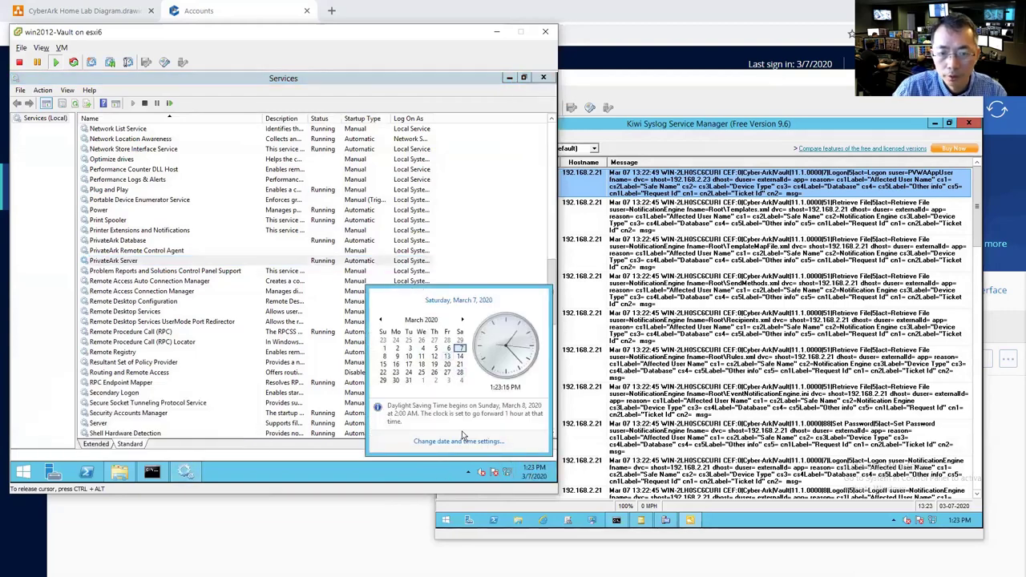
pyautogui.click(458, 441)
pyautogui.click(181, 182)
pyautogui.click(123, 182)
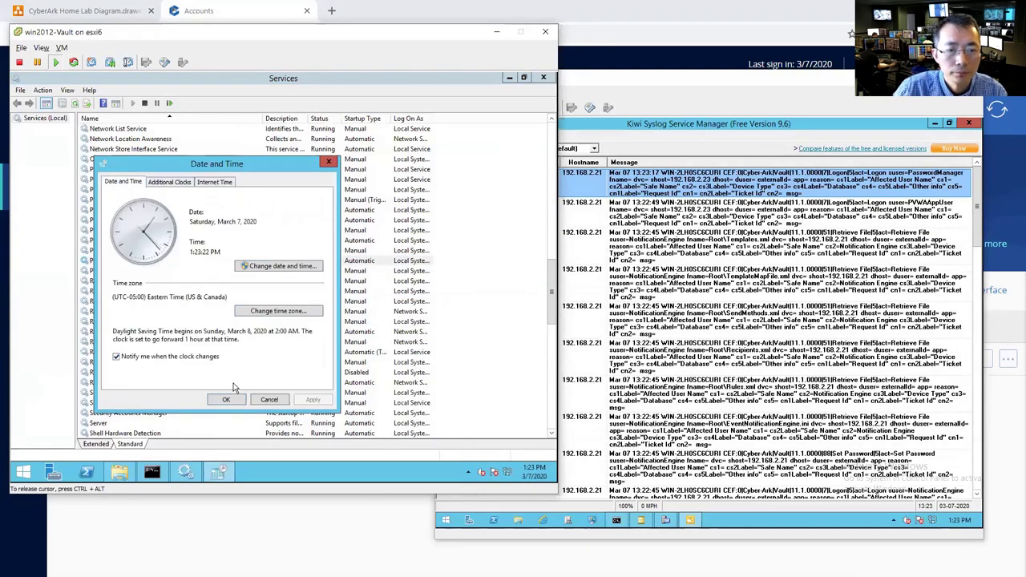
pyautogui.rightClick(535, 475)
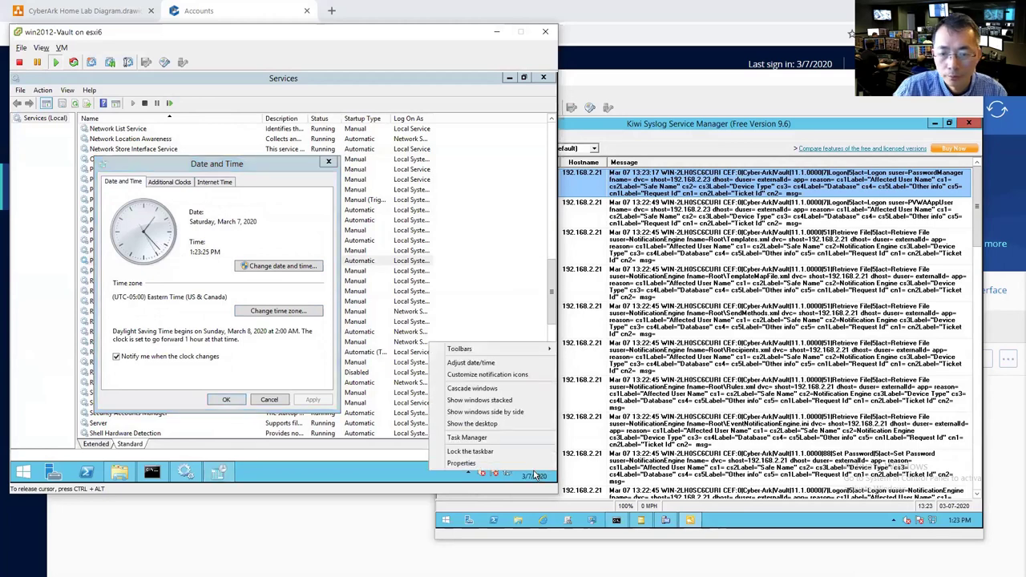
pyautogui.click(180, 182)
pyautogui.click(159, 234)
pyautogui.click(159, 234)
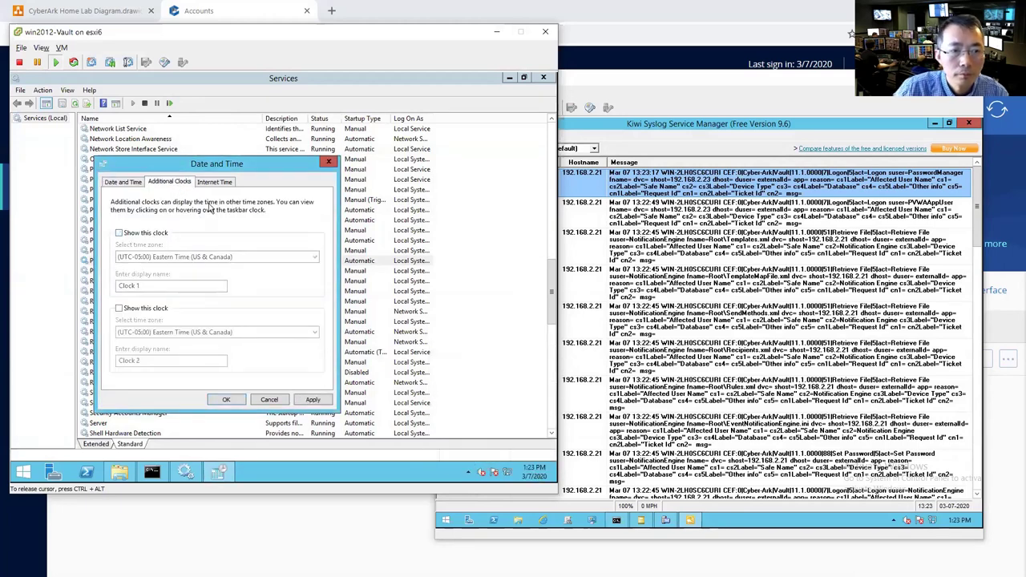
pyautogui.click(122, 182)
# - Change the clock's hour from 1 to 2, making the time 2:23 PM
pyautogui.click(272, 230)
pyautogui.click(240, 304)
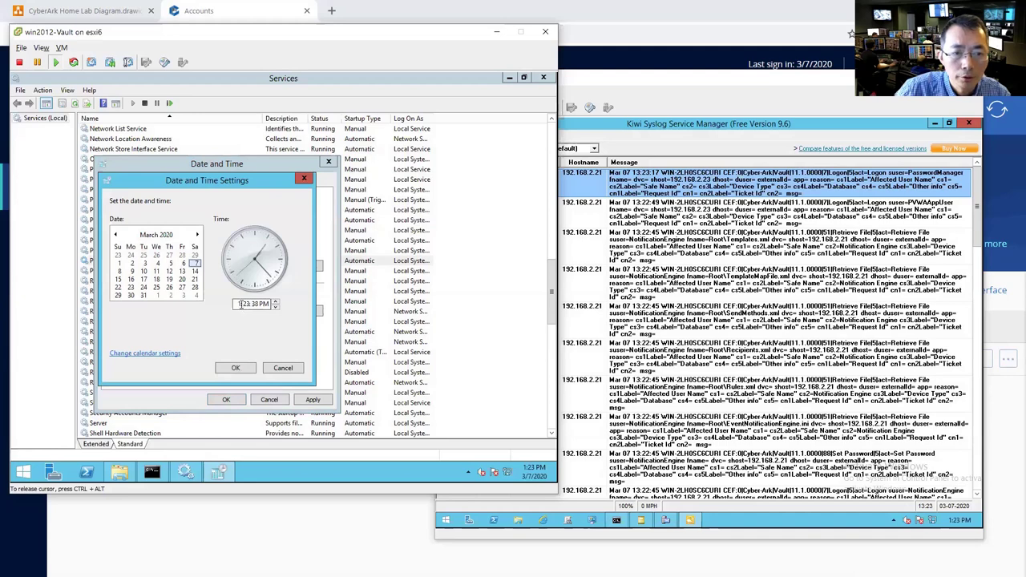
pyautogui.write('2')
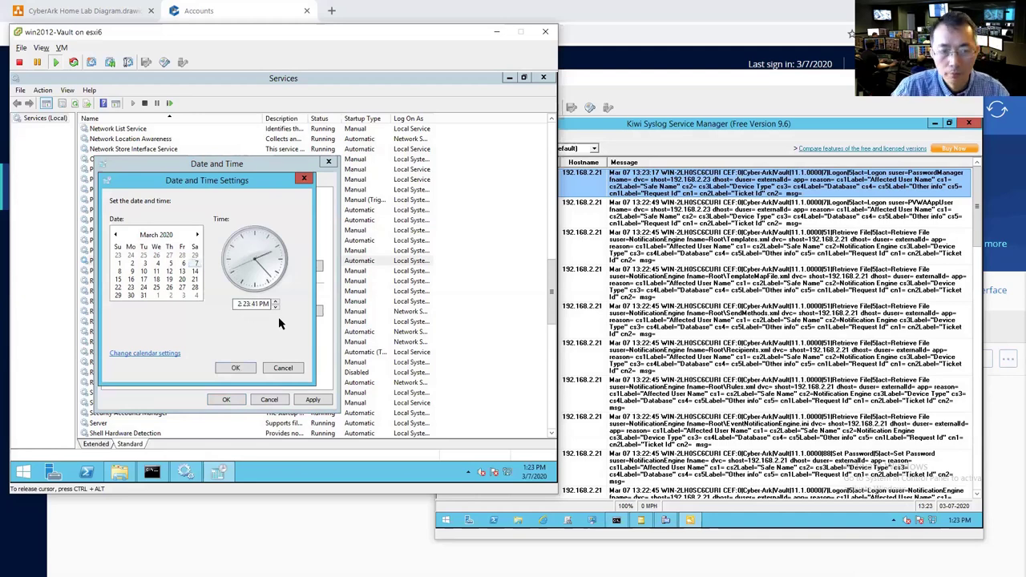
pyautogui.click(237, 368)
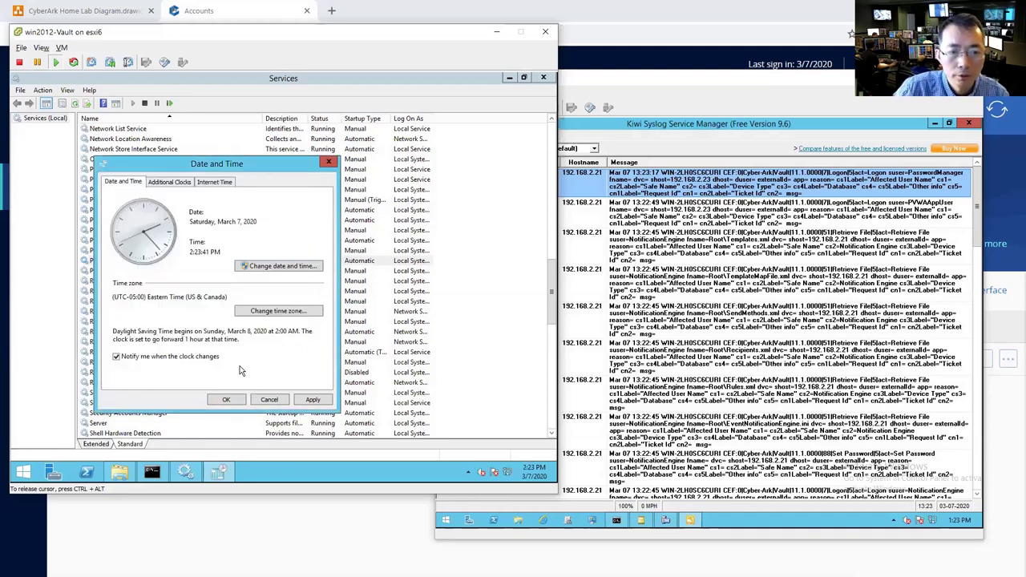
pyautogui.click(227, 399)
# - Set Windows Time to Automatic (Delayed Start), start it, and apply the change
pyautogui.scroll(-3, 136, 385)
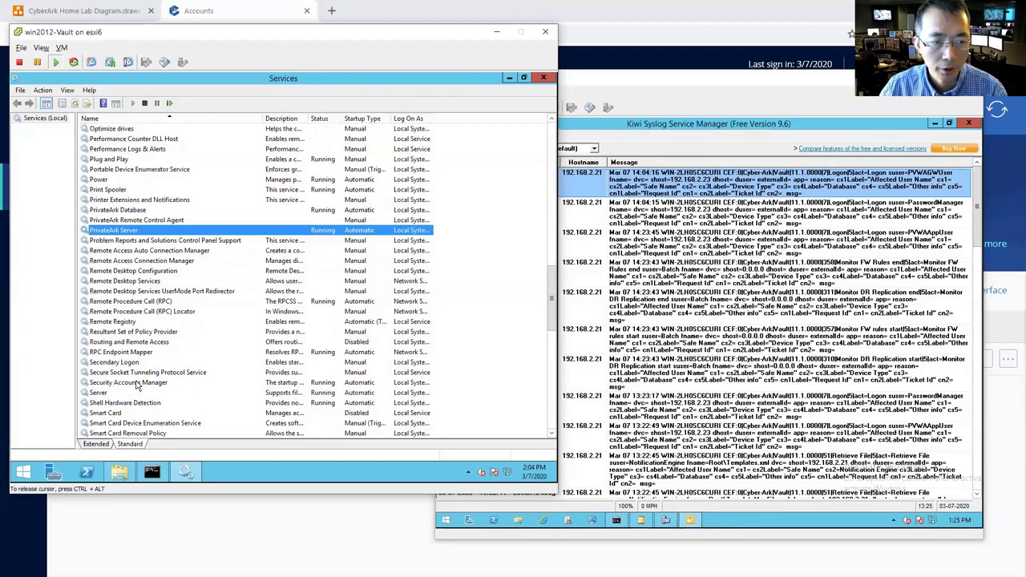
pyautogui.scroll(-5, 136, 387)
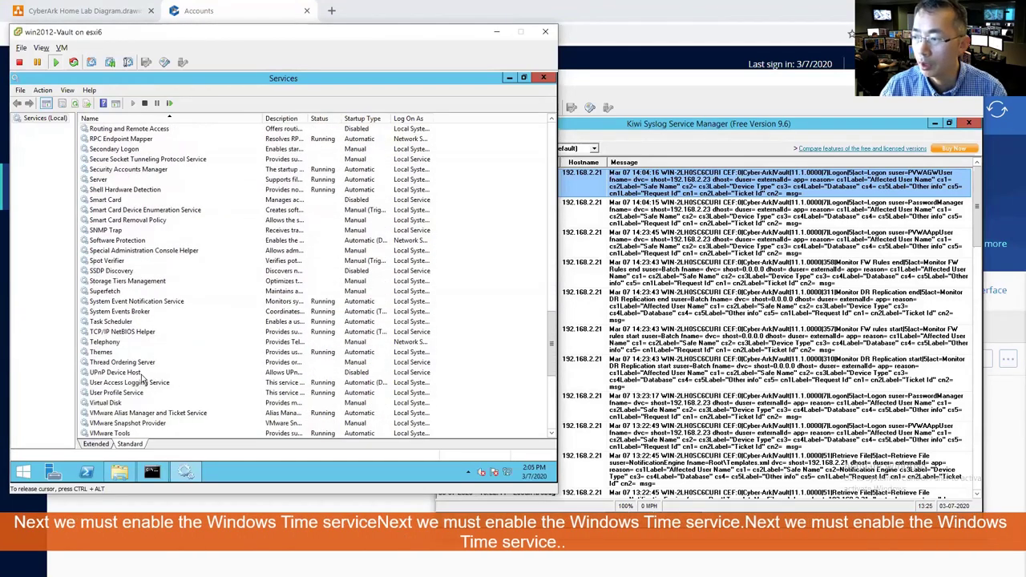
pyautogui.scroll(-7, 137, 393)
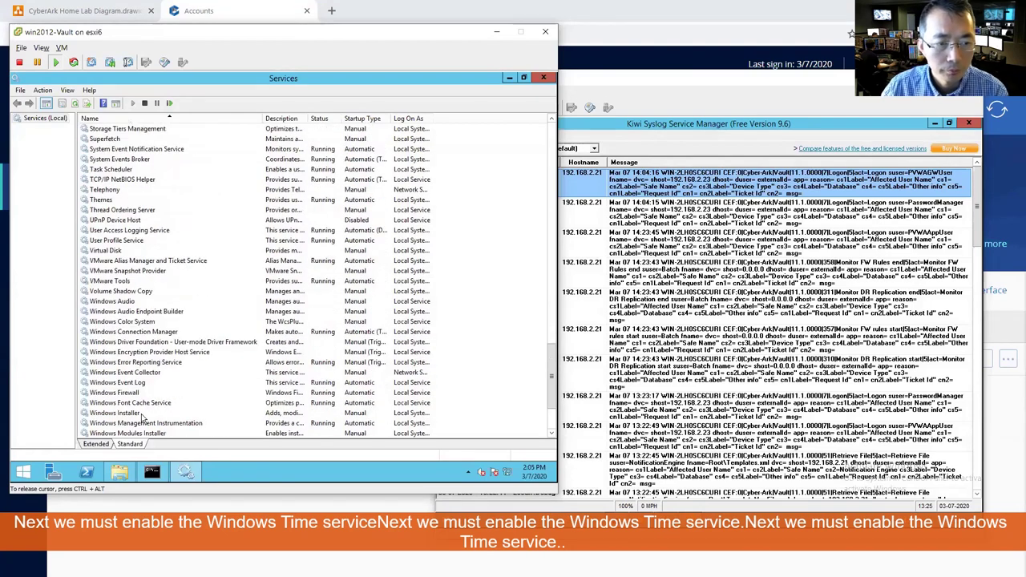
pyautogui.click(120, 403)
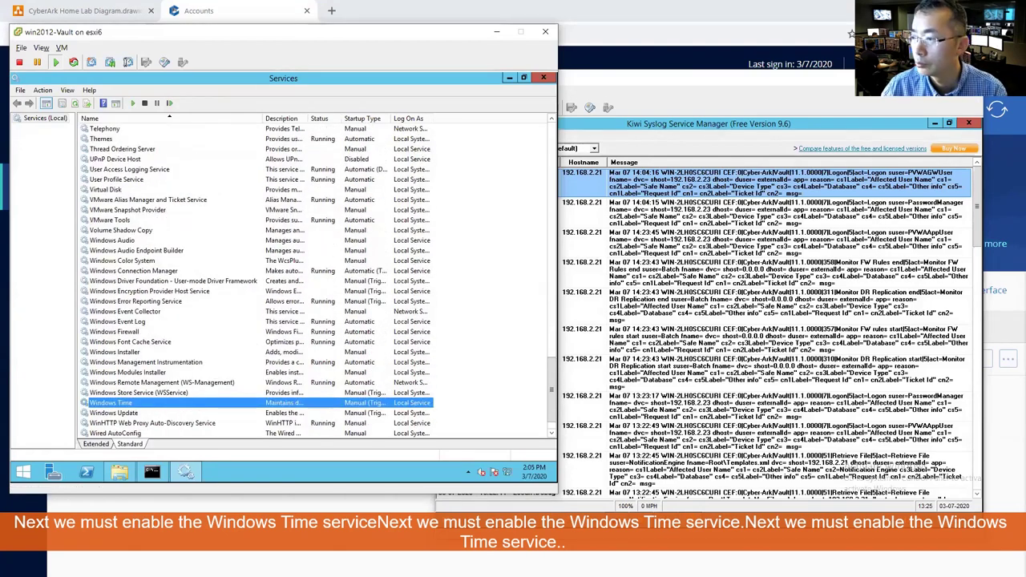
pyautogui.rightClick(162, 403)
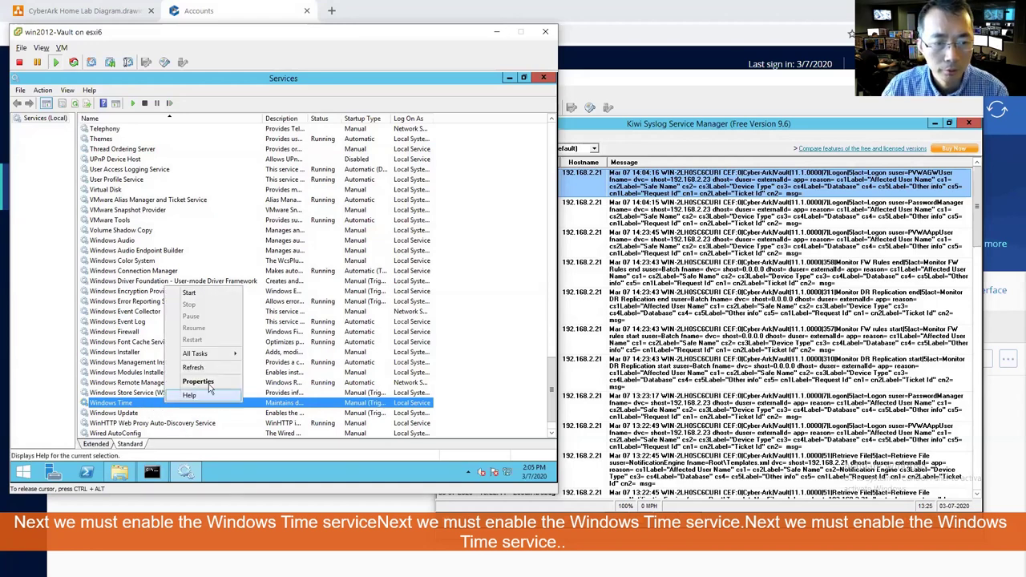
pyautogui.click(180, 381)
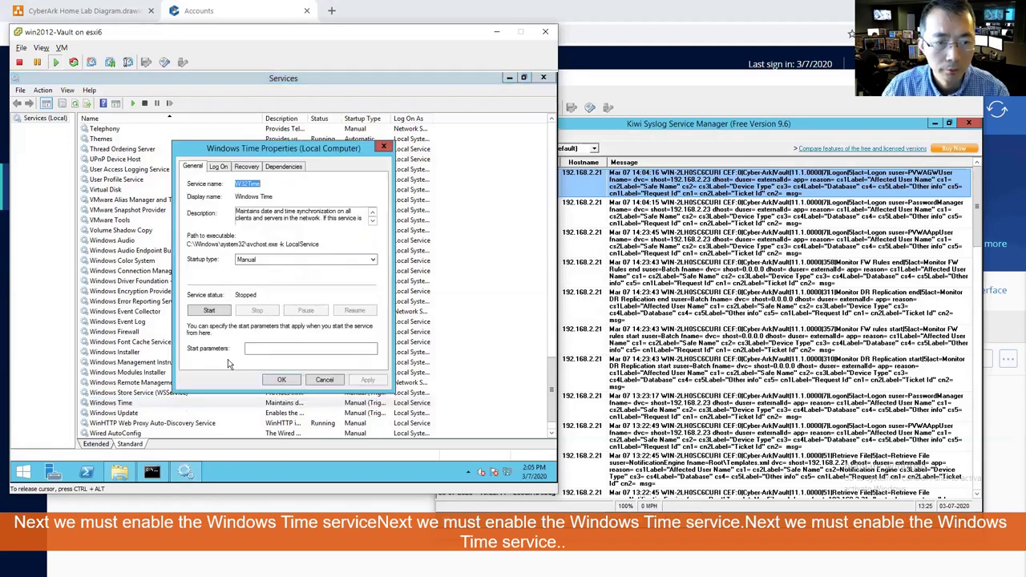
pyautogui.click(283, 259)
pyautogui.click(276, 270)
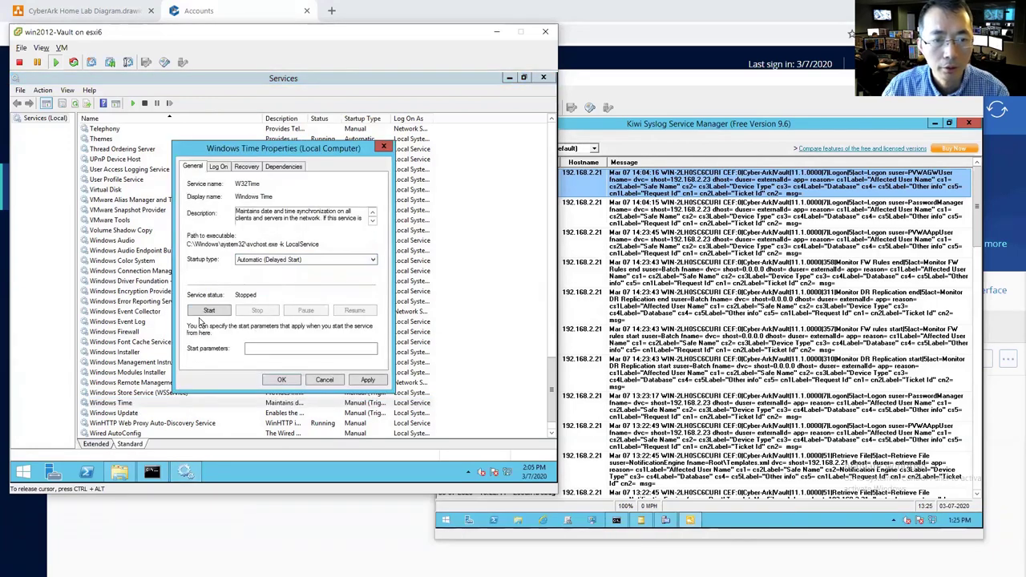
pyautogui.click(213, 313)
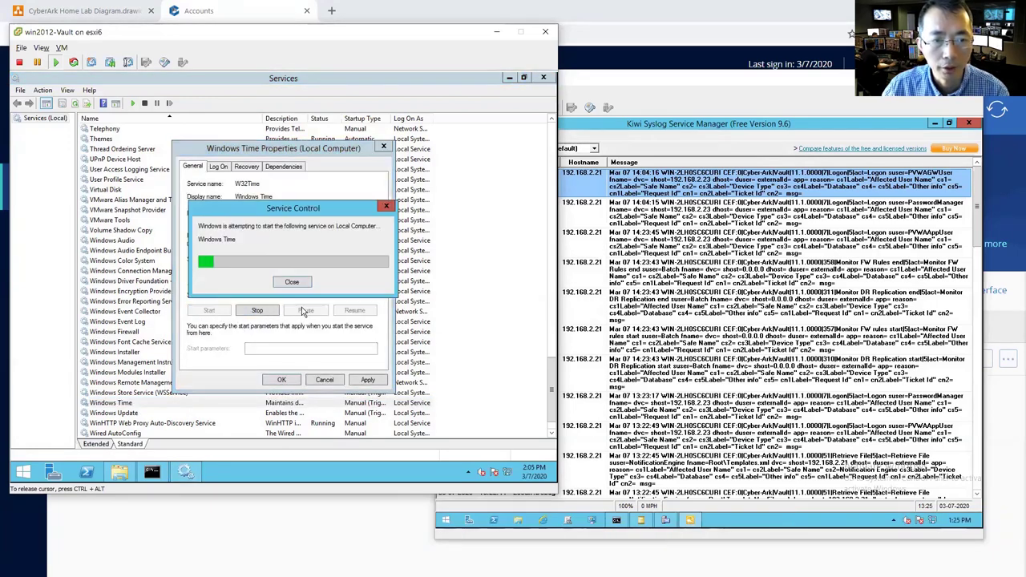
pyautogui.click(365, 379)
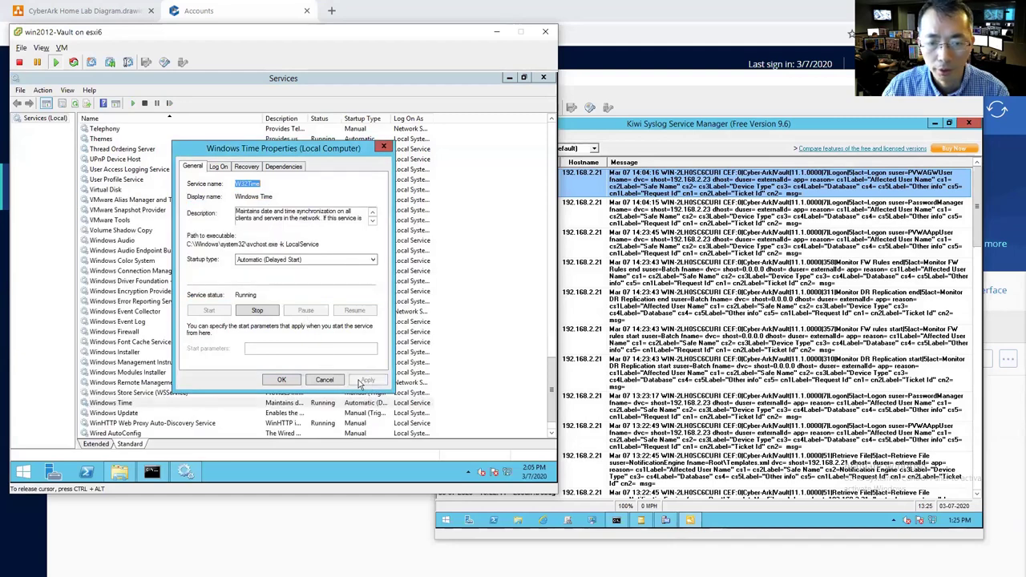
pyautogui.click(282, 379)
pyautogui.hotkey('ctrl', 'alt')
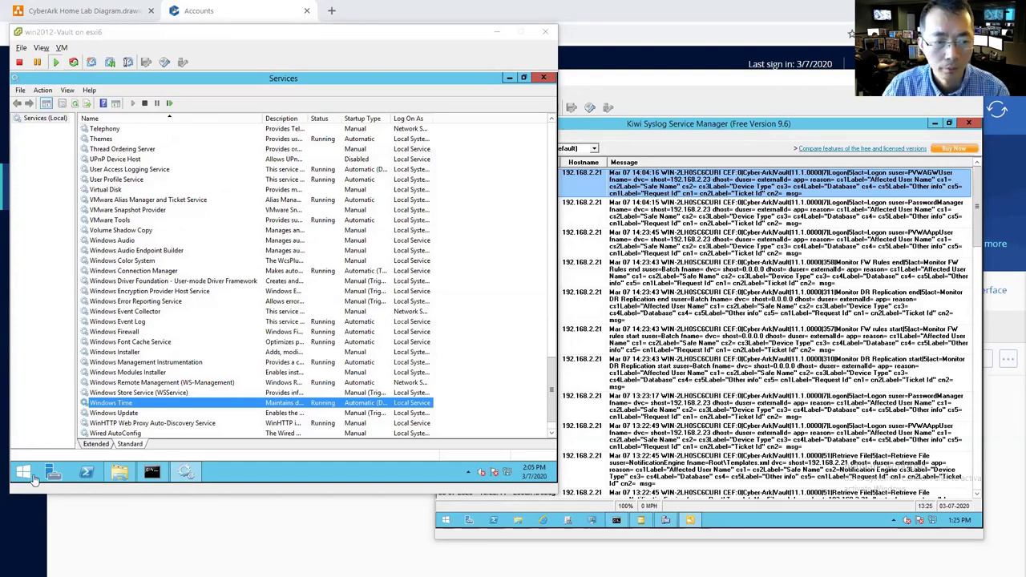
# - Launch regedit from the Run dialog on the Vault server
pyautogui.click(31, 479)
pyautogui.rightClick(28, 476)
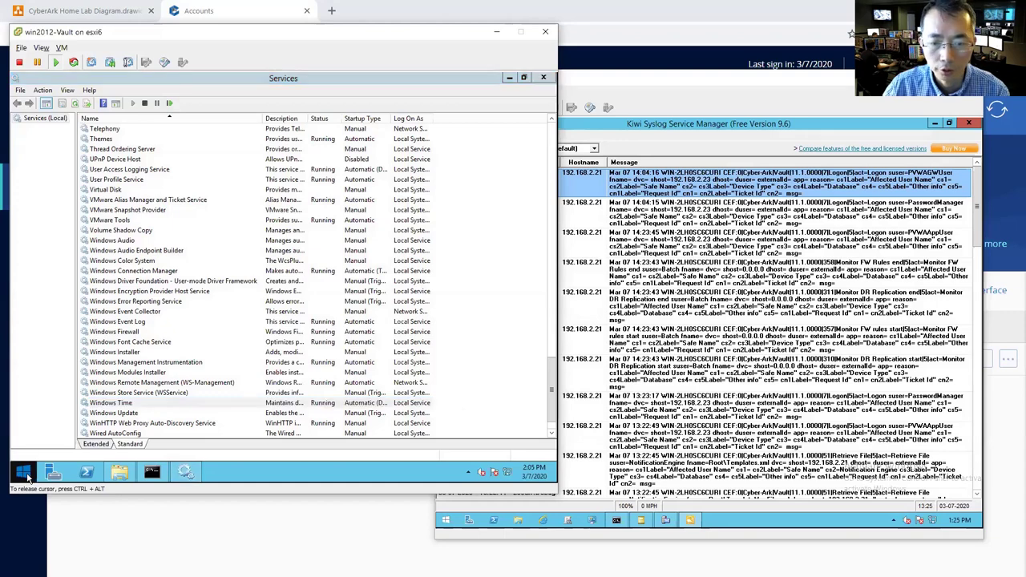
pyautogui.click(53, 441)
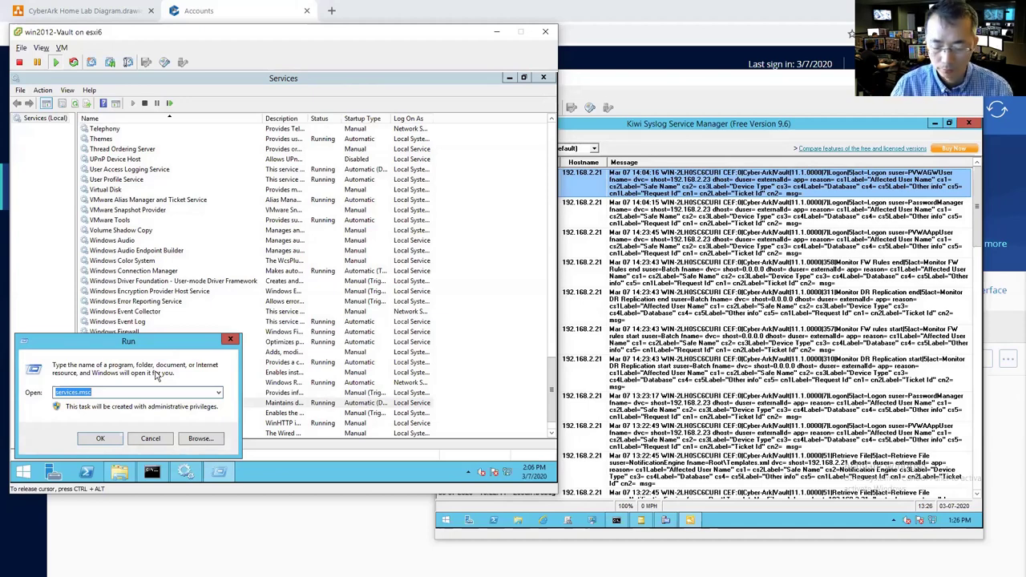
pyautogui.write('regedi')
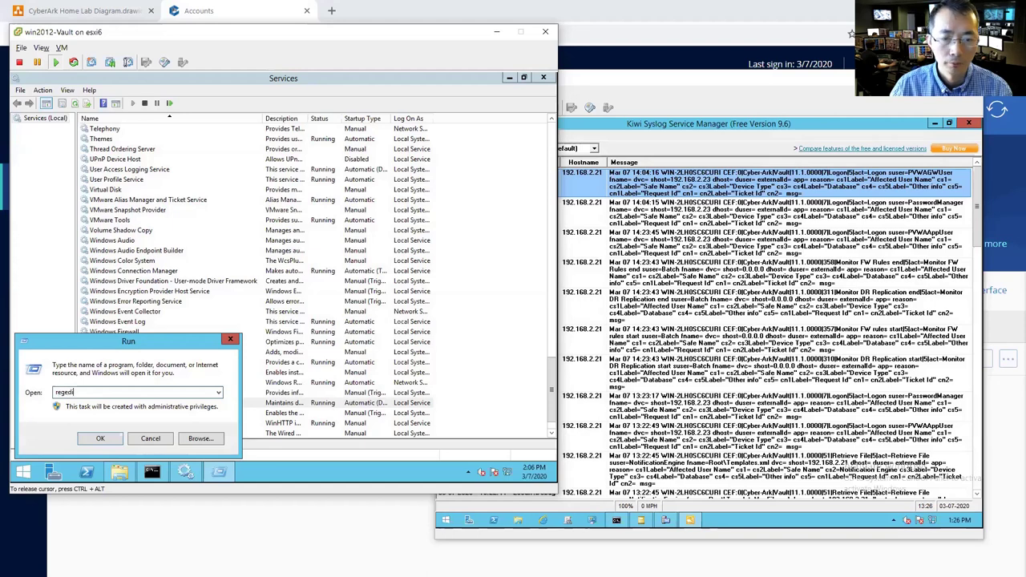
pyautogui.write('t')
pyautogui.press('Return')
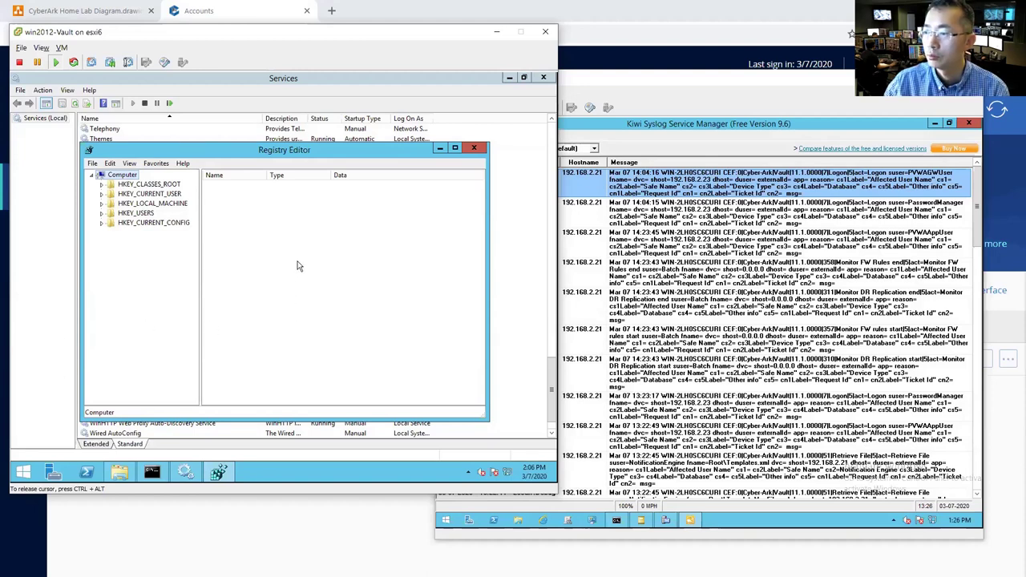
# - Maximize Registry Editor and navigate to HKLM\SYSTEM\CurrentControlSet\Services\W32Time\Parameters
pyautogui.click(454, 147)
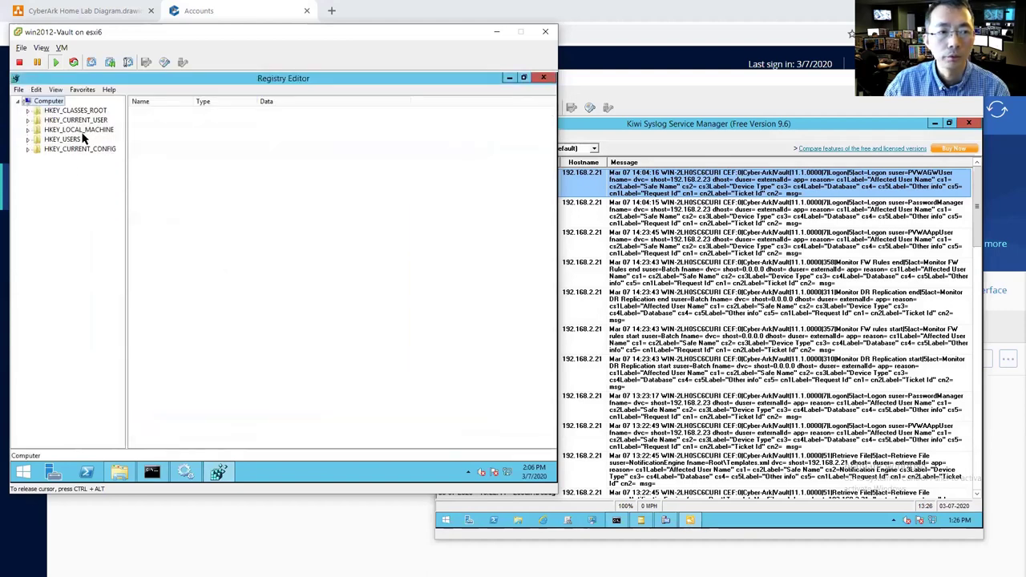
pyautogui.doubleClick(84, 130)
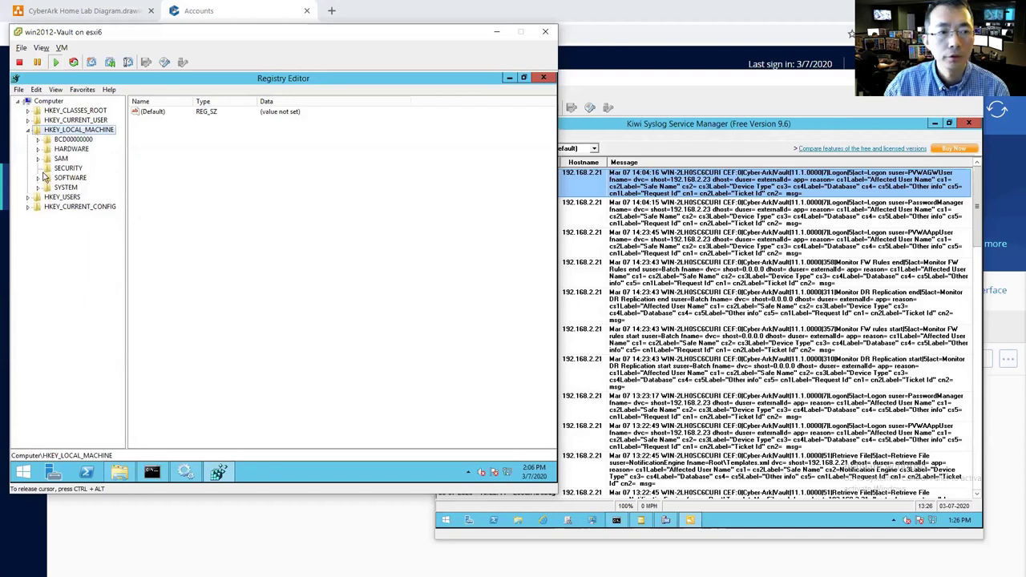
pyautogui.doubleClick(66, 187)
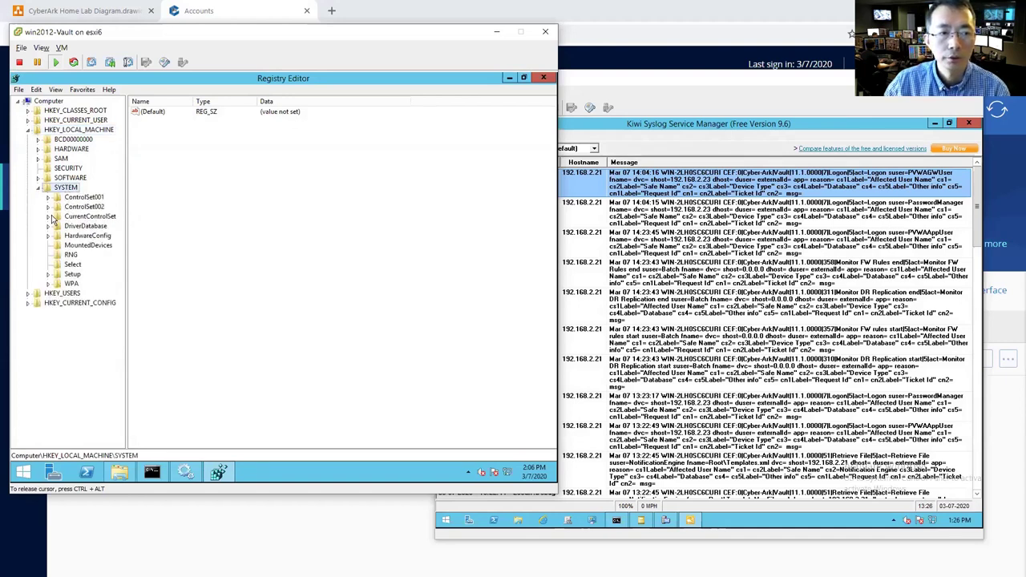
pyautogui.doubleClick(108, 220)
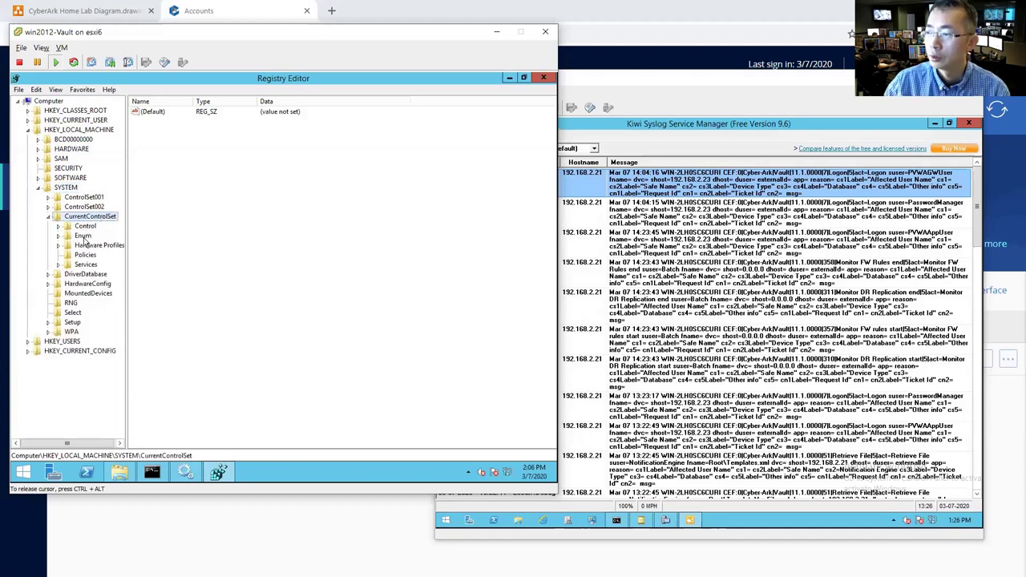
pyautogui.doubleClick(86, 264)
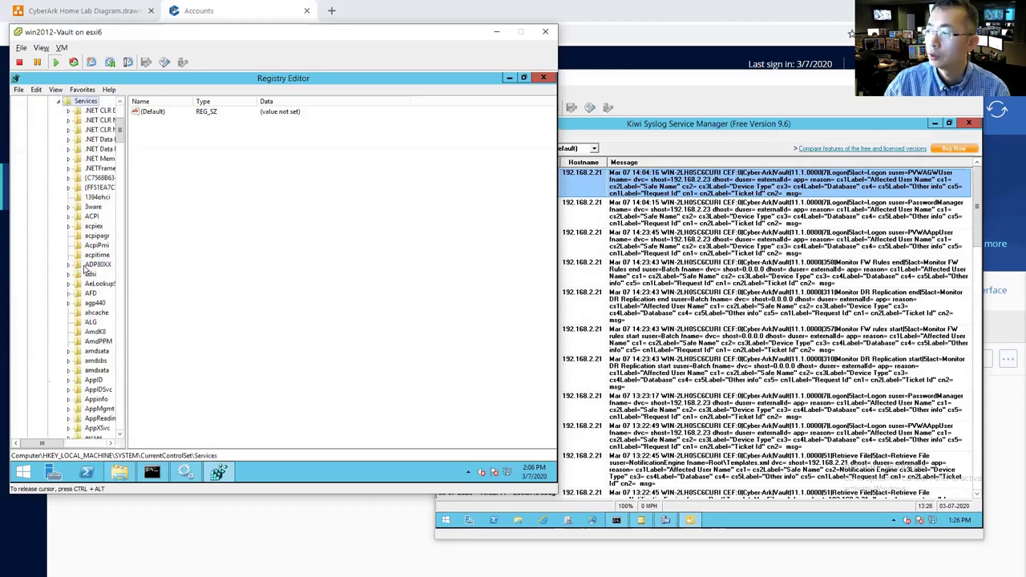
pyautogui.click(119, 369)
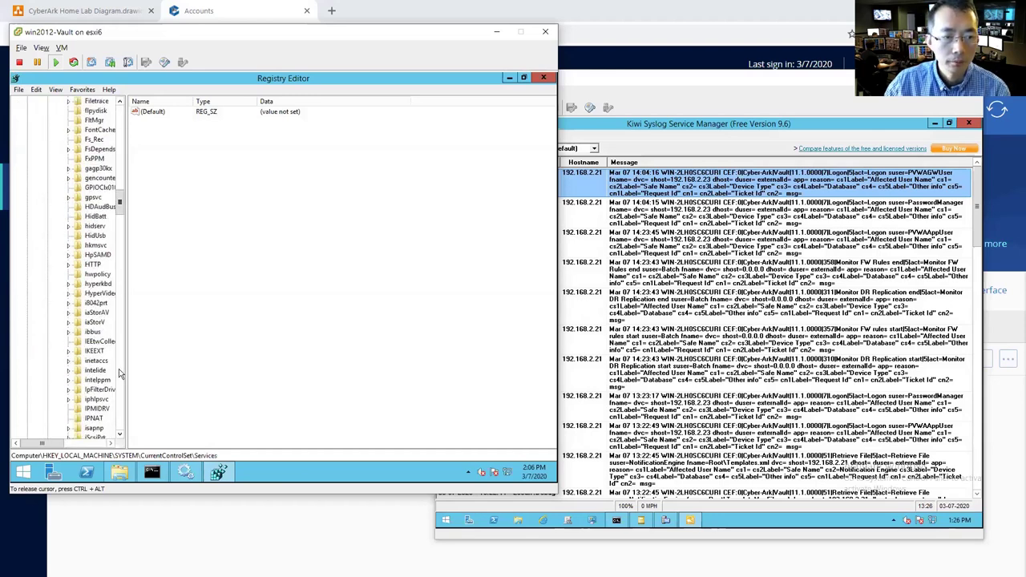
pyautogui.moveTo(118, 369); pyautogui.dragTo(121, 394)
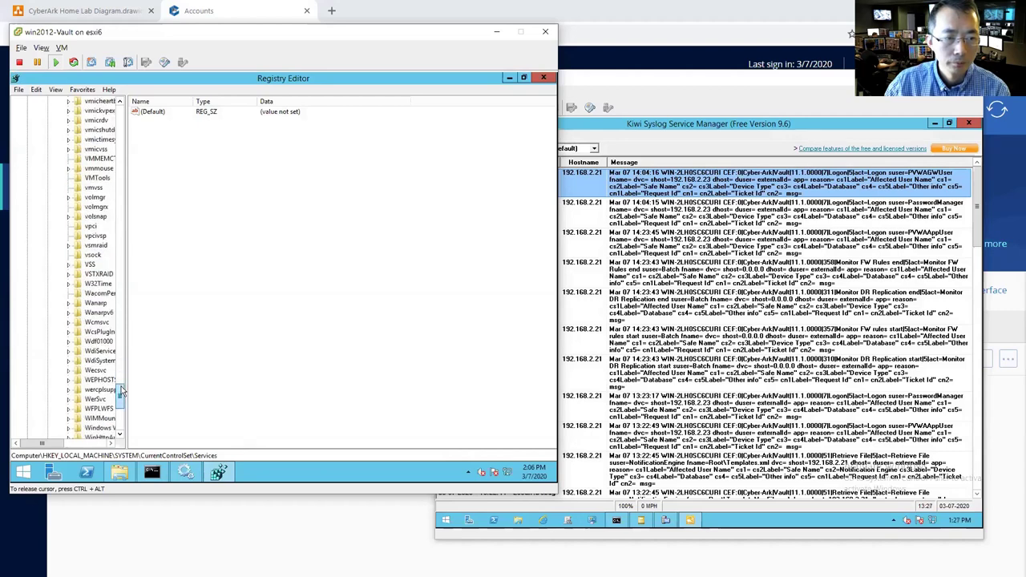
pyautogui.moveTo(122, 389); pyautogui.dragTo(122, 392)
pyautogui.doubleClick(100, 284)
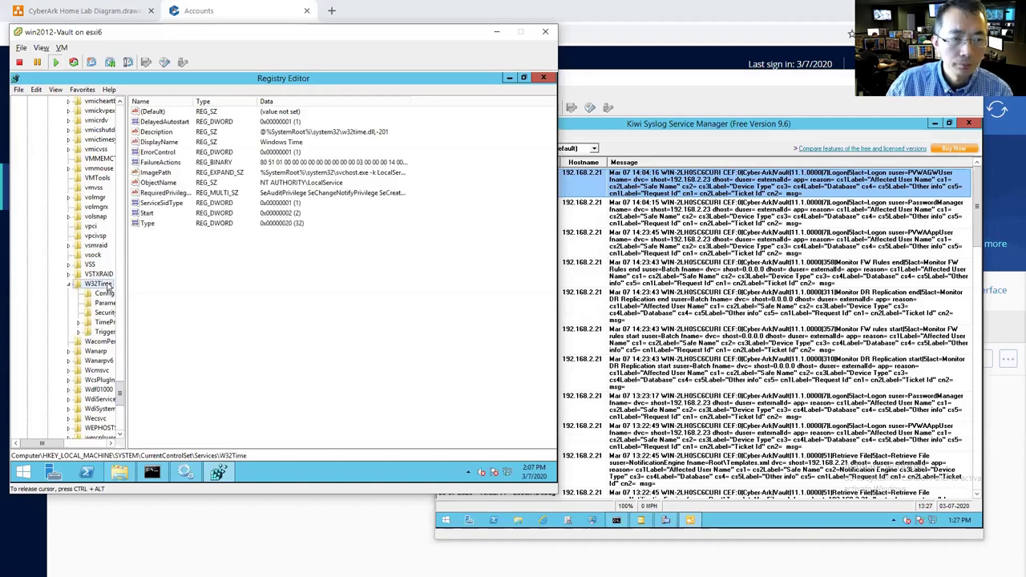
pyautogui.click(102, 303)
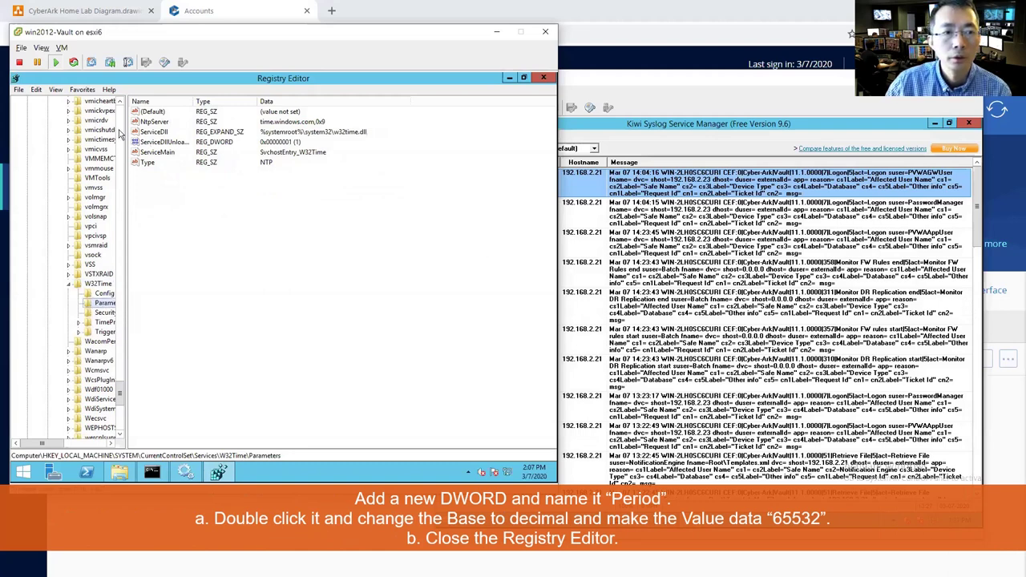
# - Create DWORD Period with decimal value 65532, then close Registry Editor
pyautogui.rightClick(188, 251)
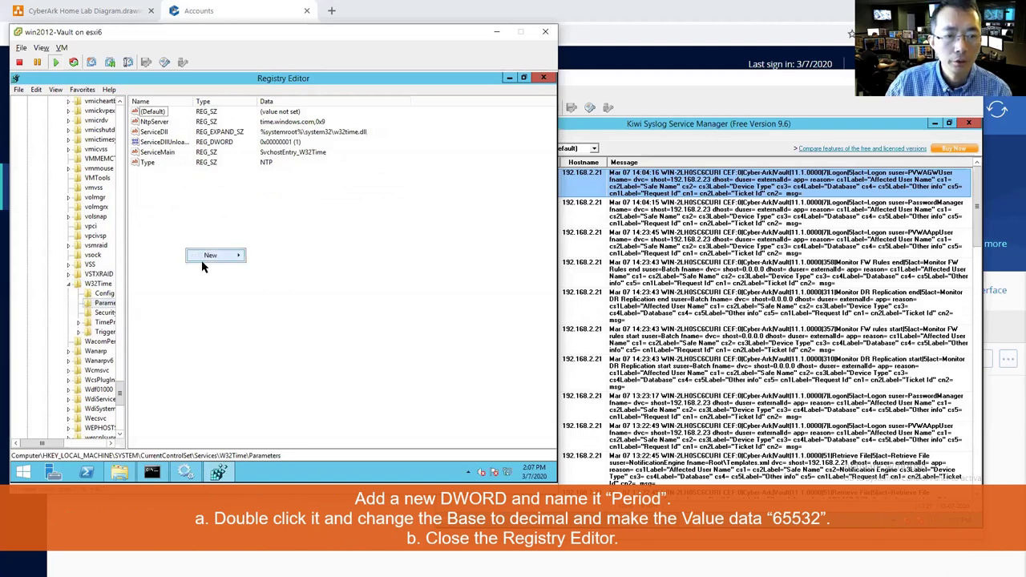
pyautogui.moveTo(222, 257)
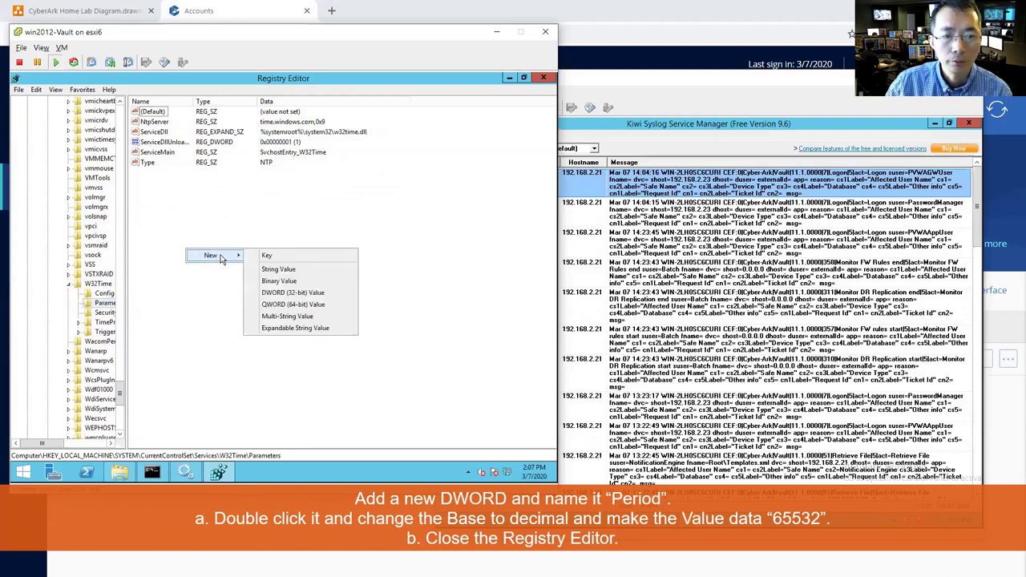
pyautogui.click(313, 293)
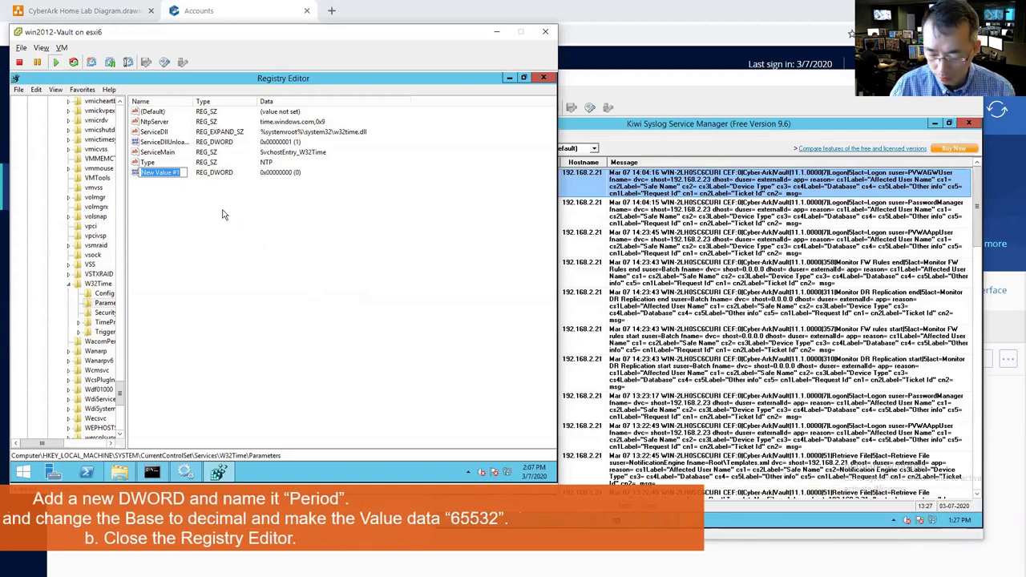
pyautogui.write('Period')
pyautogui.press('Return')
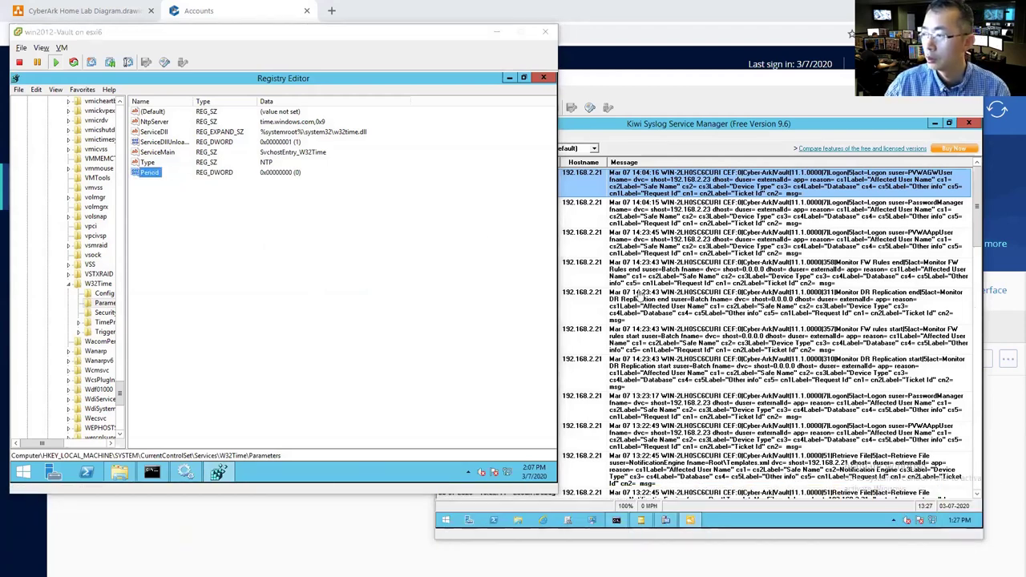
pyautogui.doubleClick(151, 173)
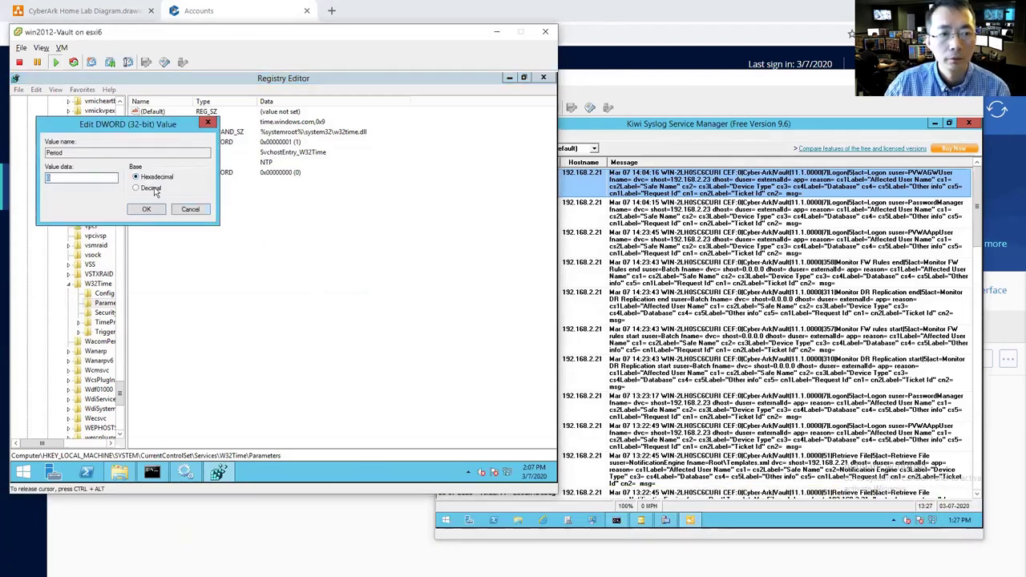
pyautogui.click(150, 189)
pyautogui.write('65532')
pyautogui.click(146, 209)
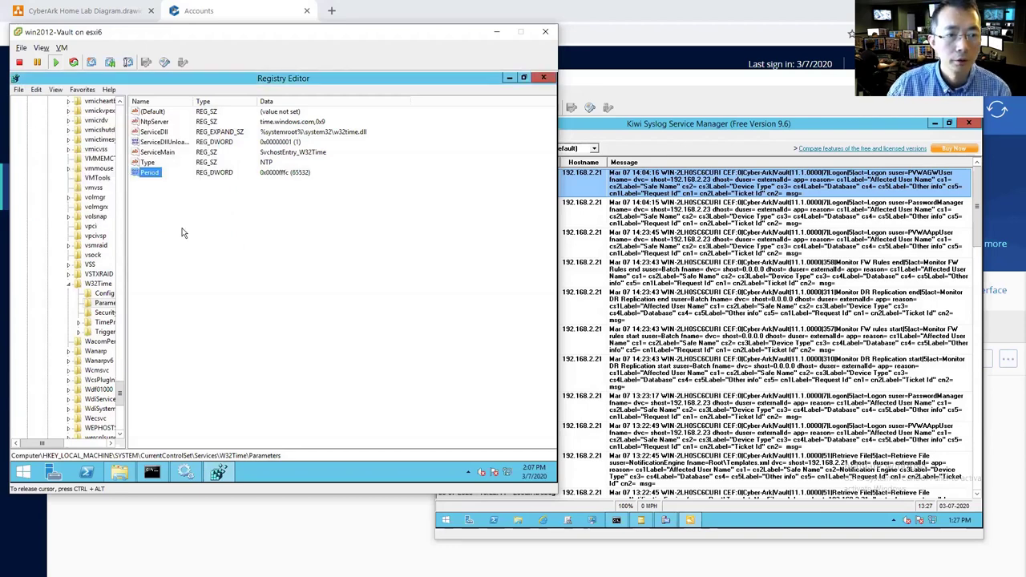
pyautogui.click(544, 77)
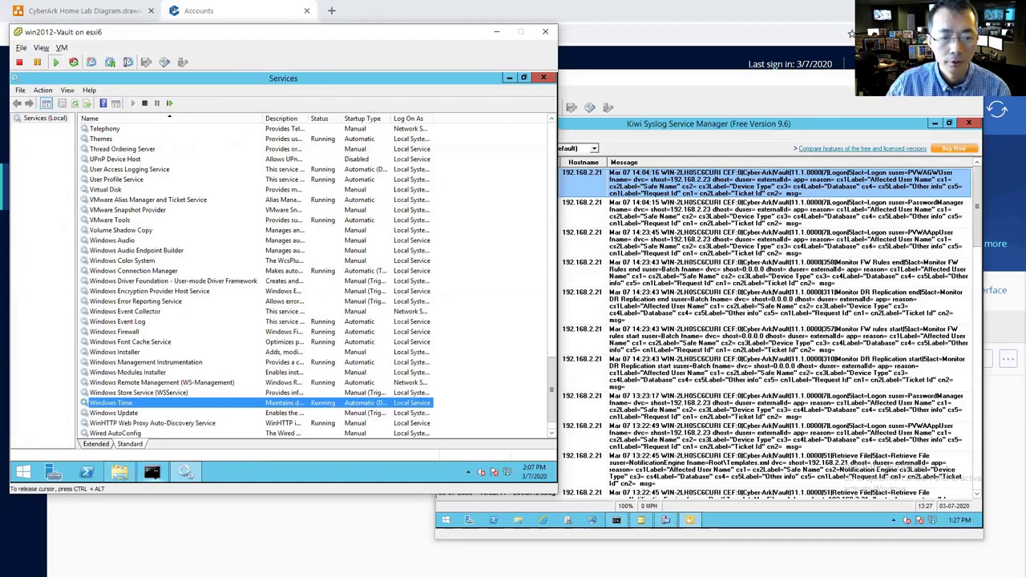
# - In an elevated Command Prompt, run win32tm /config /manualpeerlist:192.168.2.11 /syncfromflags:manual /reliable:YES
pyautogui.rightClick(151, 472)
pyautogui.rightClick(169, 420)
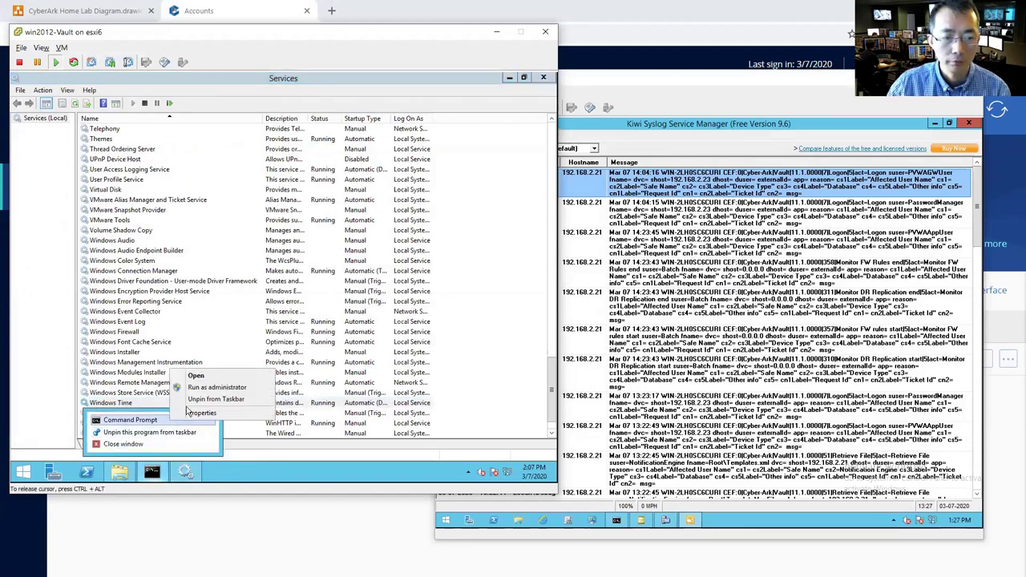
pyautogui.click(218, 386)
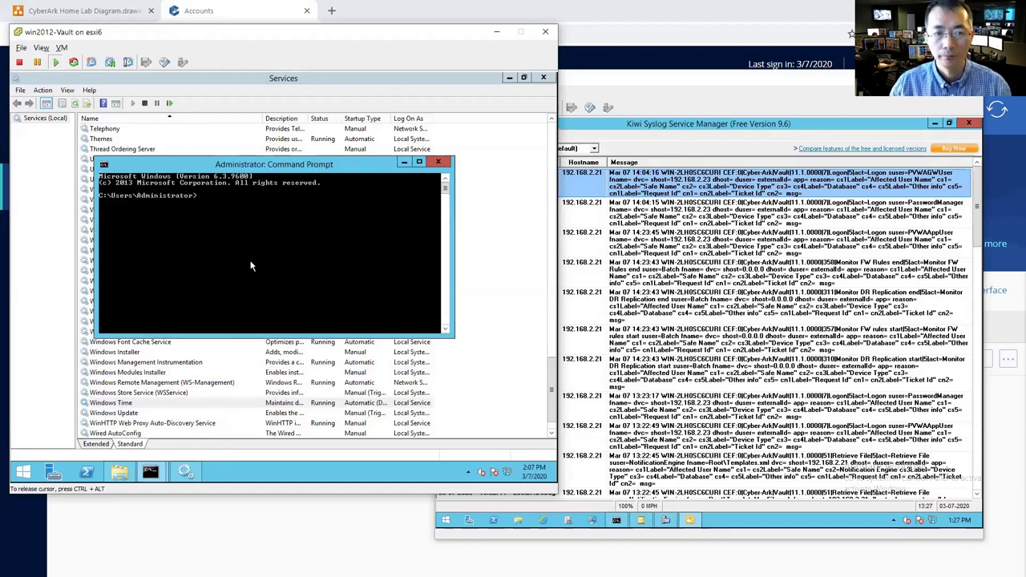
pyautogui.write('win')
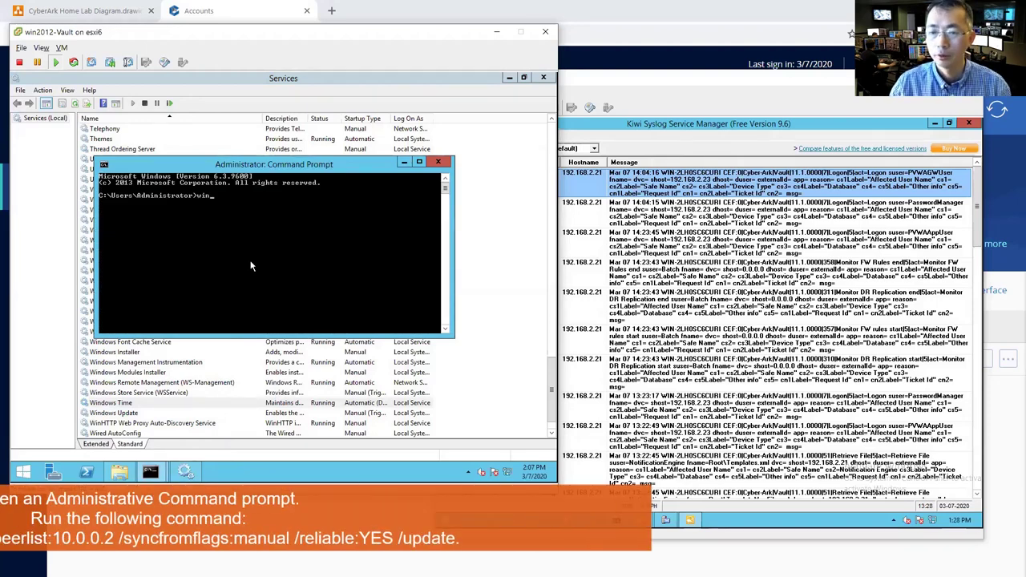
pyautogui.write('32tm /confi')
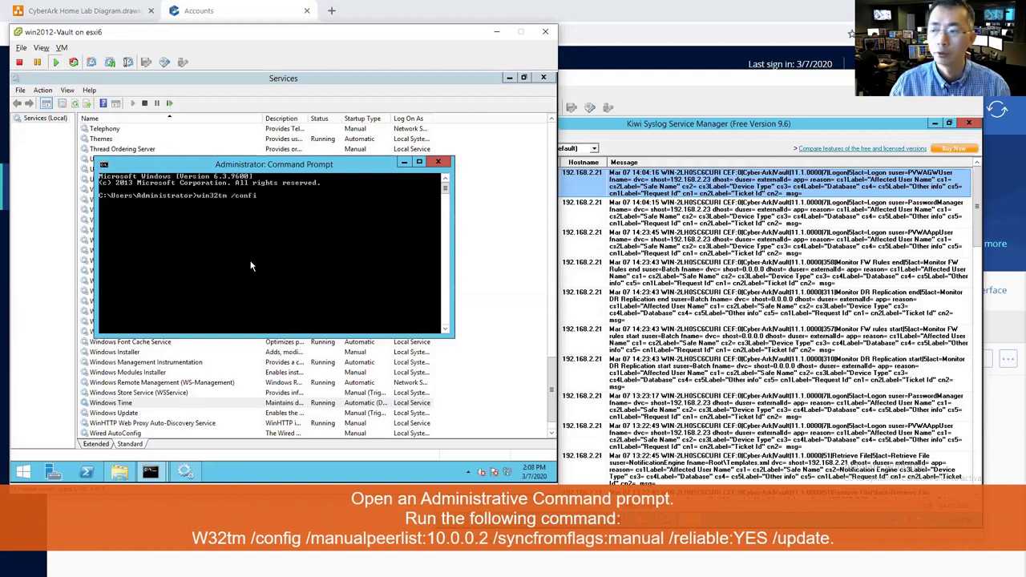
pyautogui.write('g /manualpee')
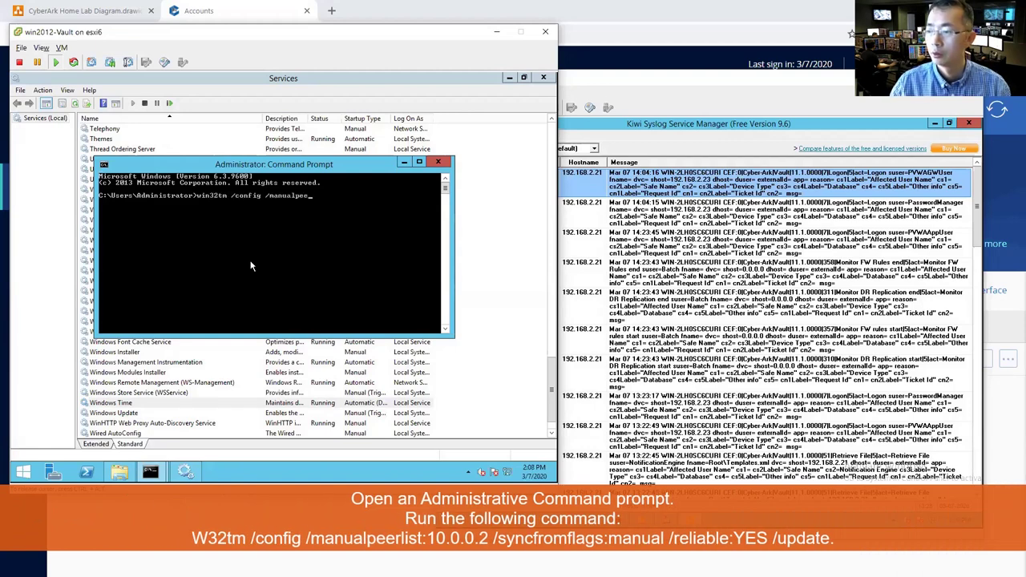
pyautogui.write('rlist:192.168.2.11 /')
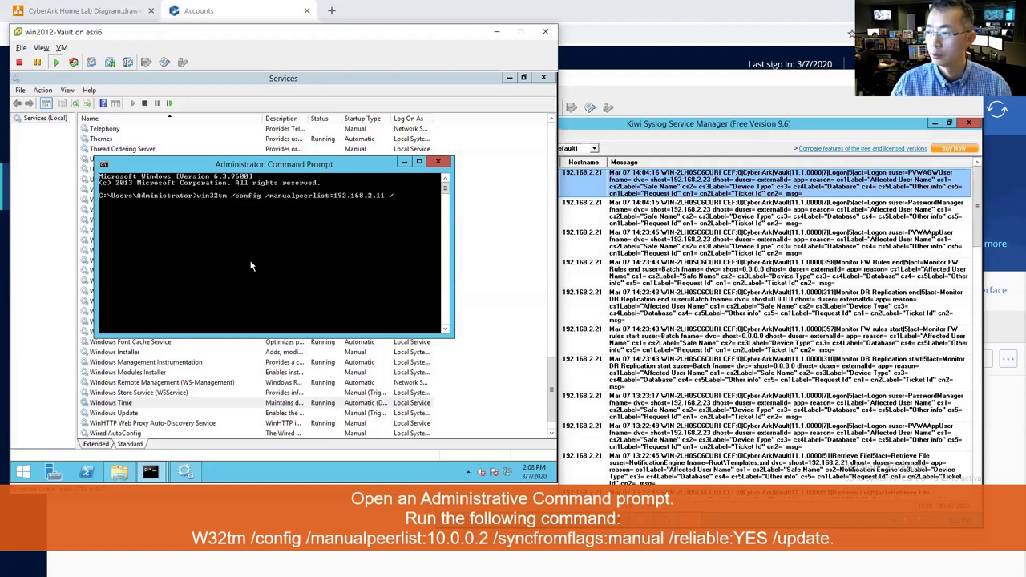
pyautogui.write('syncfromflags:manual')
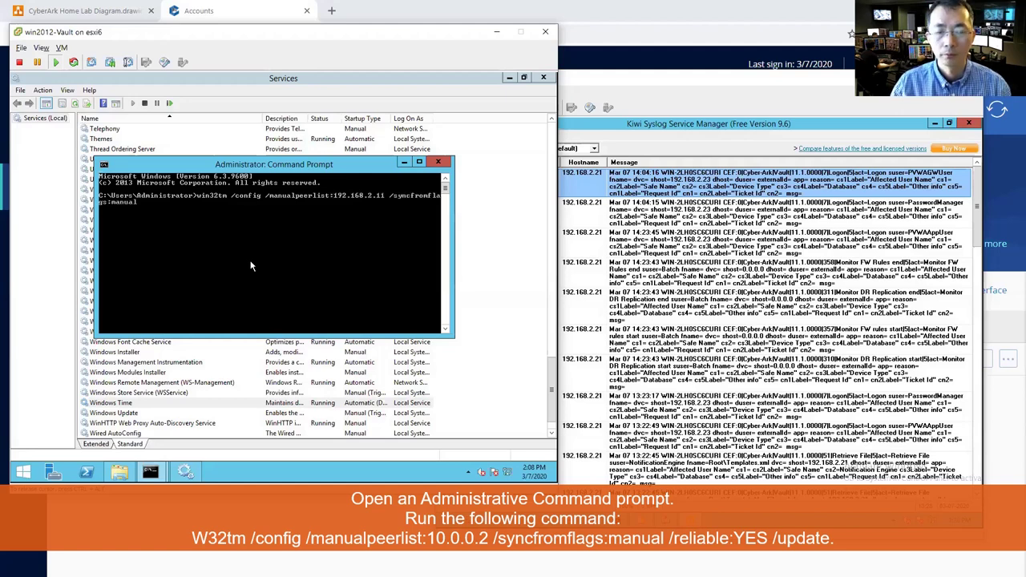
pyautogui.write(' /reliable:YES /update')
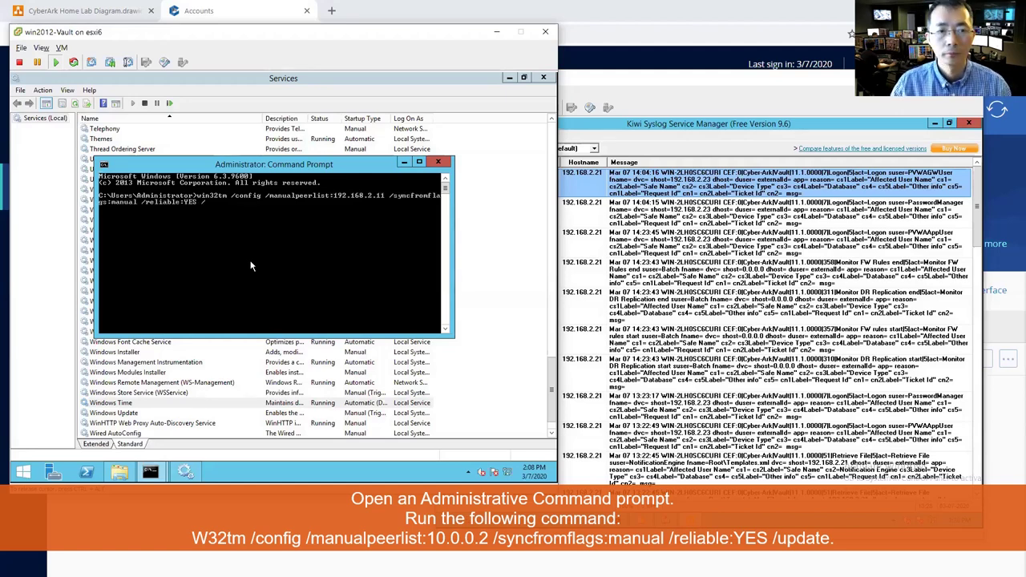
pyautogui.press('Return')
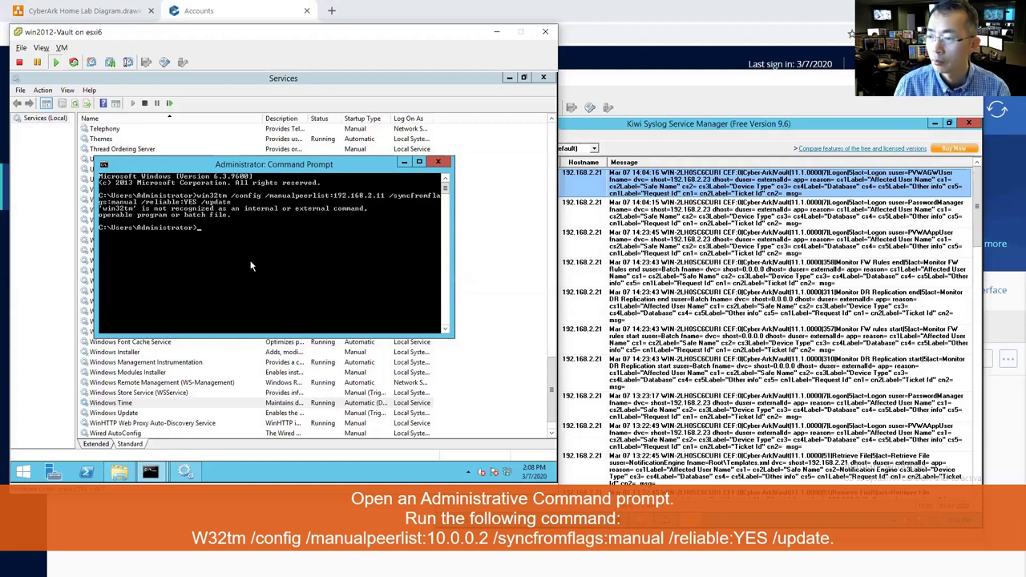
# - Correct the command name from win32tm to w32tm and rerun it
pyautogui.press('Up')
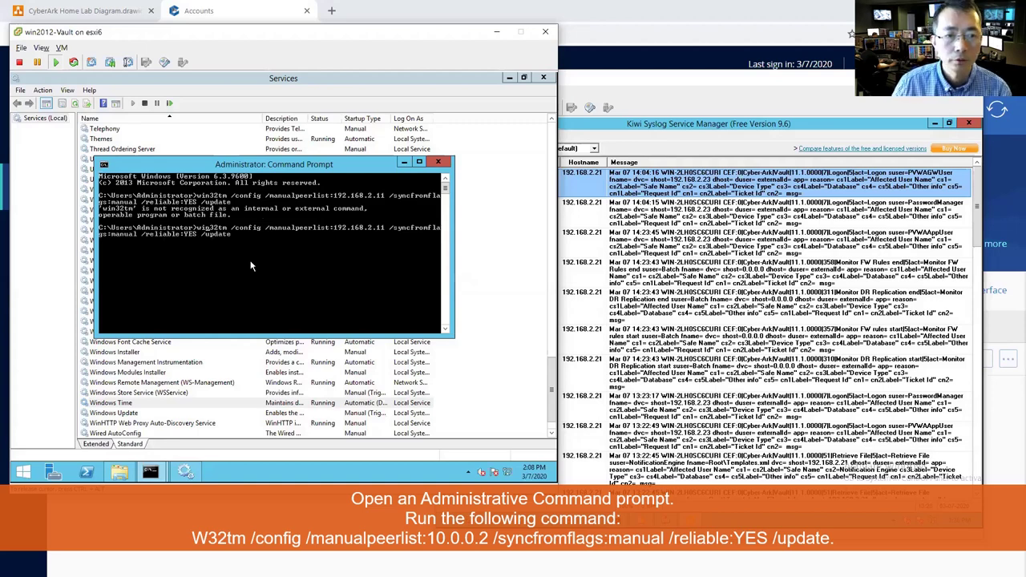
pyautogui.press('Home')
pyautogui.press('Right')
pyautogui.press('Delete')
pyautogui.press('Delete')
pyautogui.press('Return')
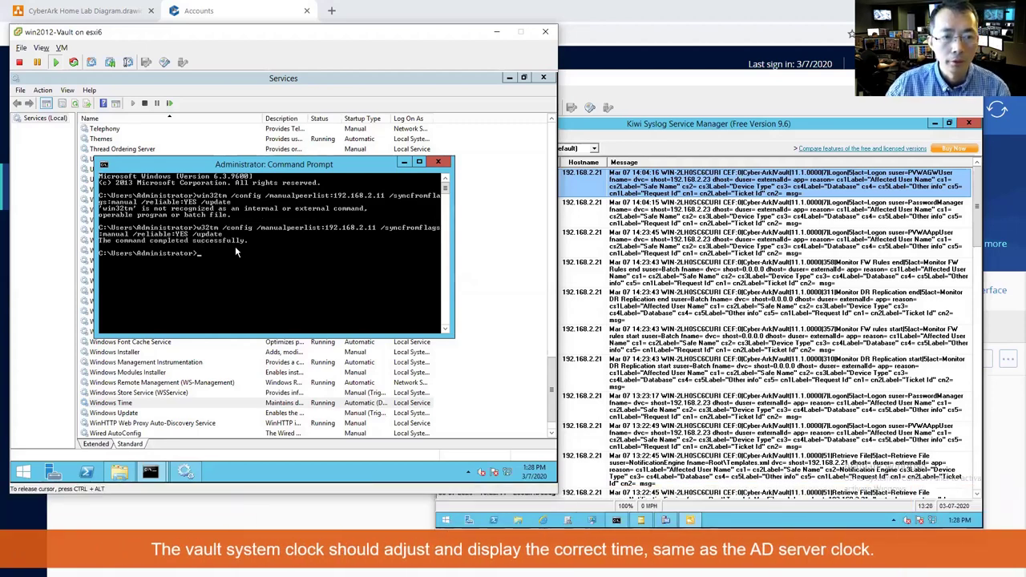